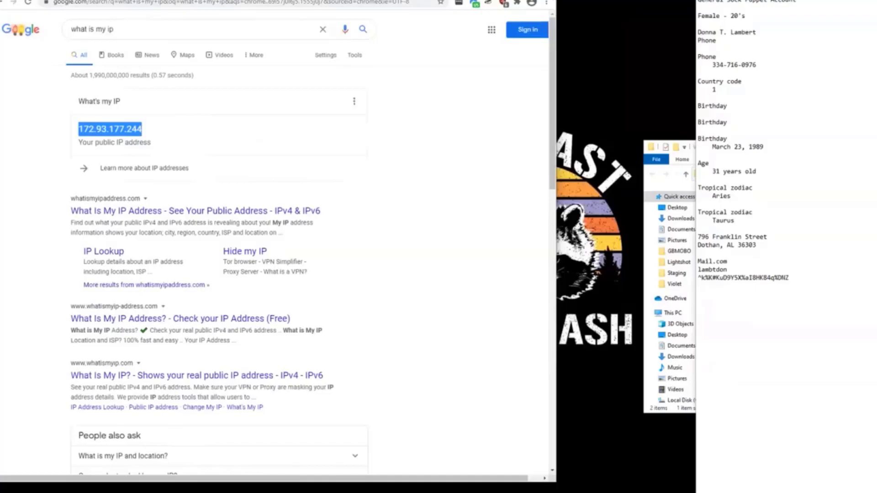
# Disconnect the NordVPN browser extension in Chrome and close its panel
pyautogui.click(475, 5)
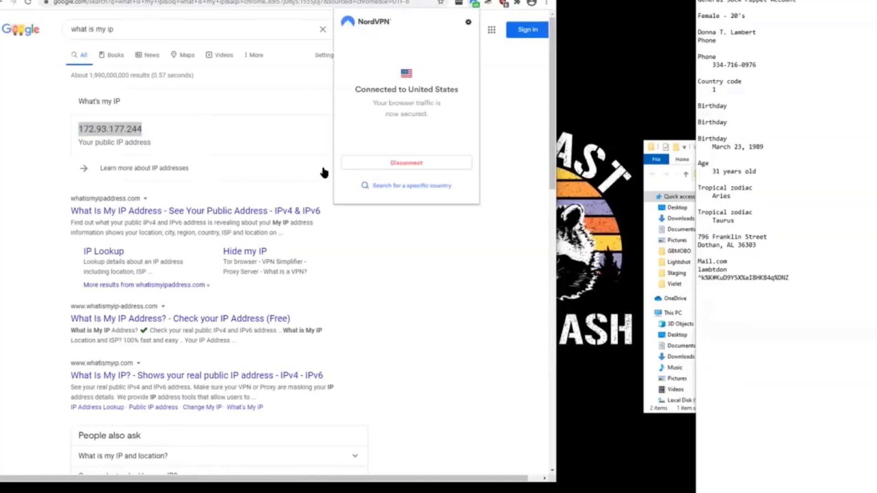
pyautogui.click(411, 165)
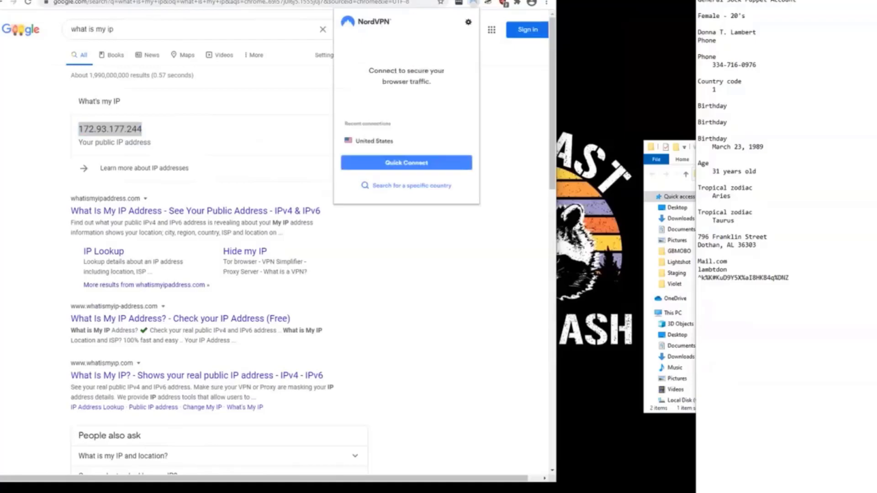
pyautogui.click(548, 54)
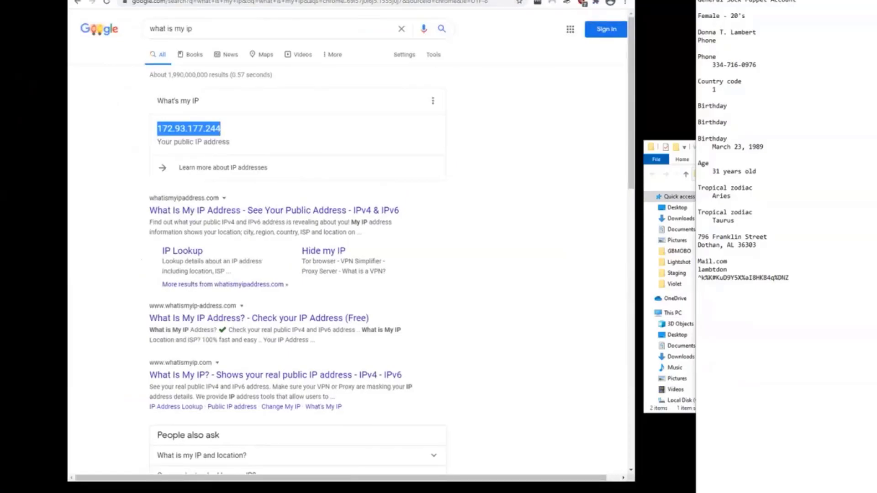
# Minimise Chrome and launch the NordVPN desktop app from the Start menu
pyautogui.press('super+Down')
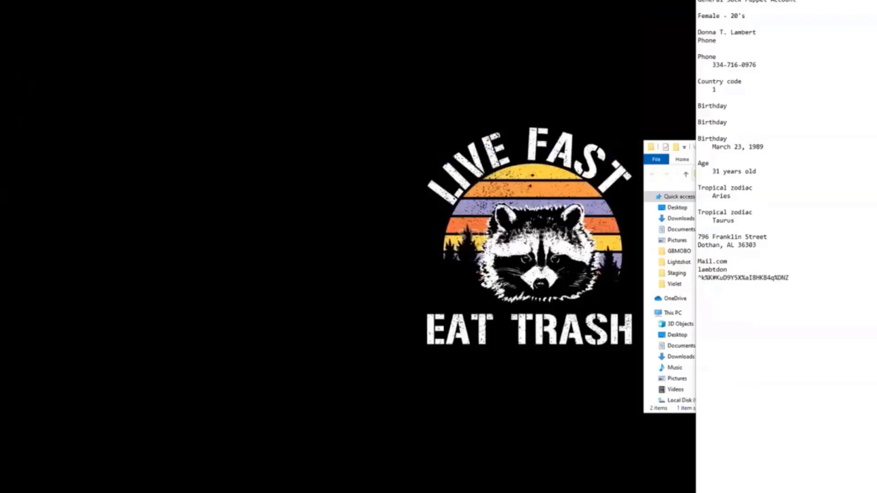
pyautogui.press('super')
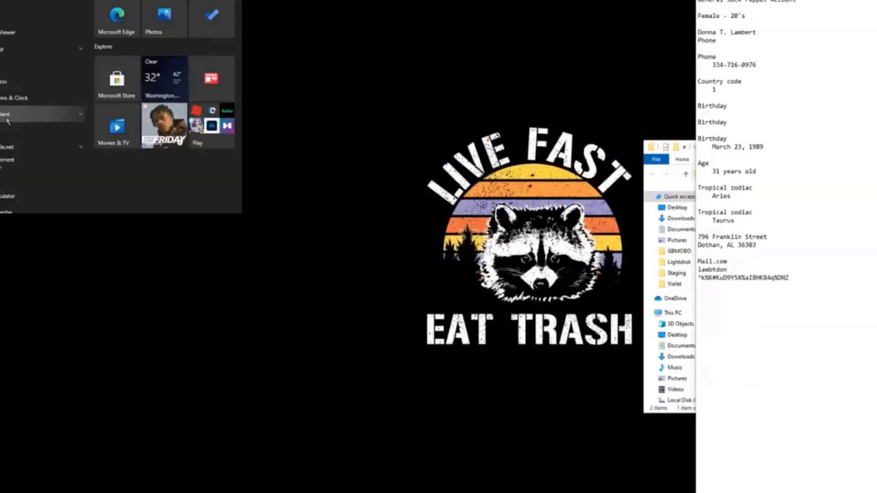
pyautogui.click(8, 119)
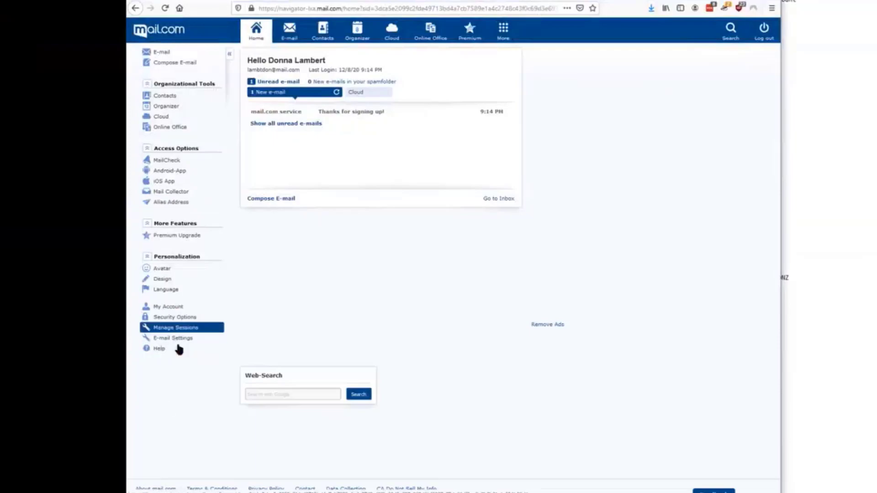
# Create a new alias address for the persona on the cybergal.com domain
pyautogui.click(164, 203)
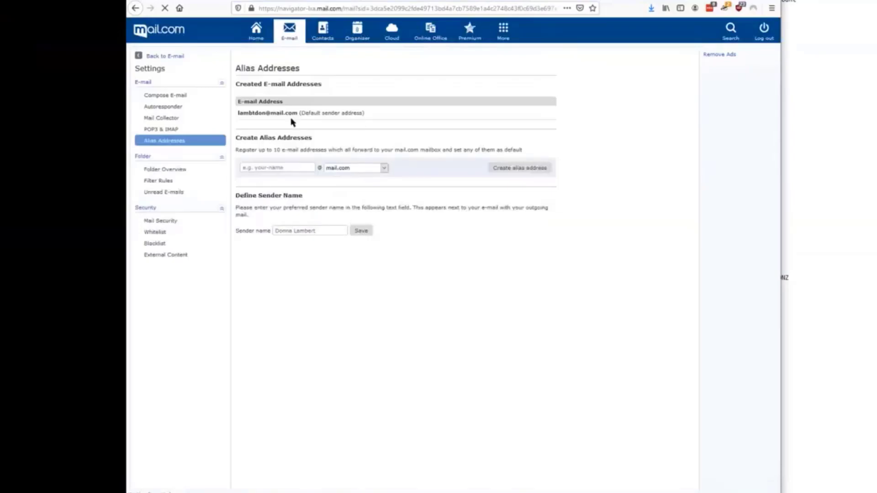
pyautogui.click(286, 166)
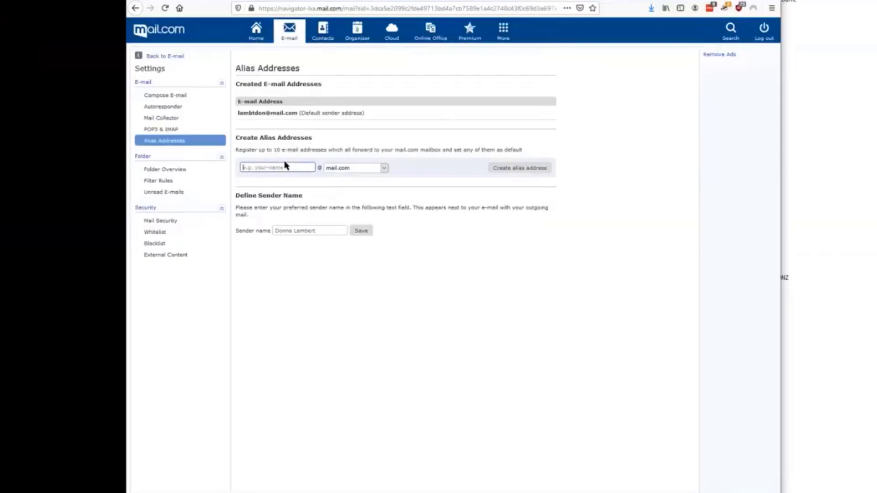
pyautogui.click(385, 168)
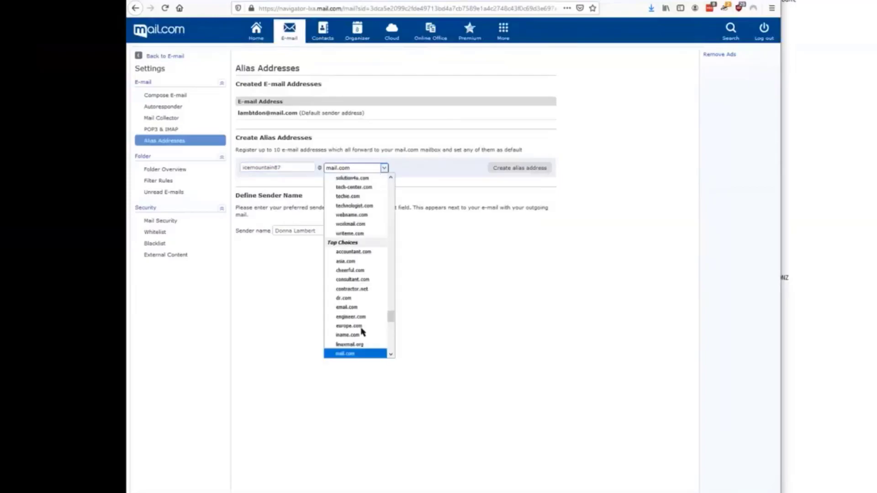
pyautogui.scroll(-2, 361, 331)
pyautogui.scroll(-5, 363, 325)
pyautogui.scroll(-5, 359, 343)
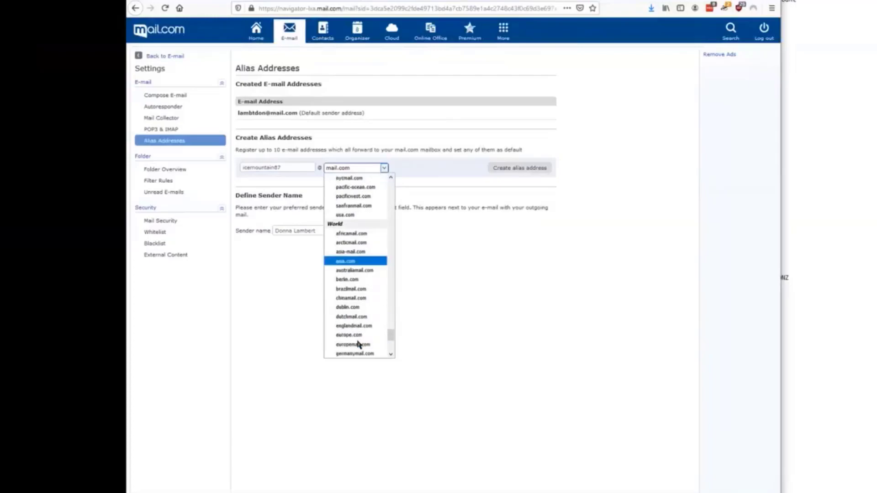
pyautogui.scroll(4, 359, 341)
pyautogui.scroll(10, 359, 339)
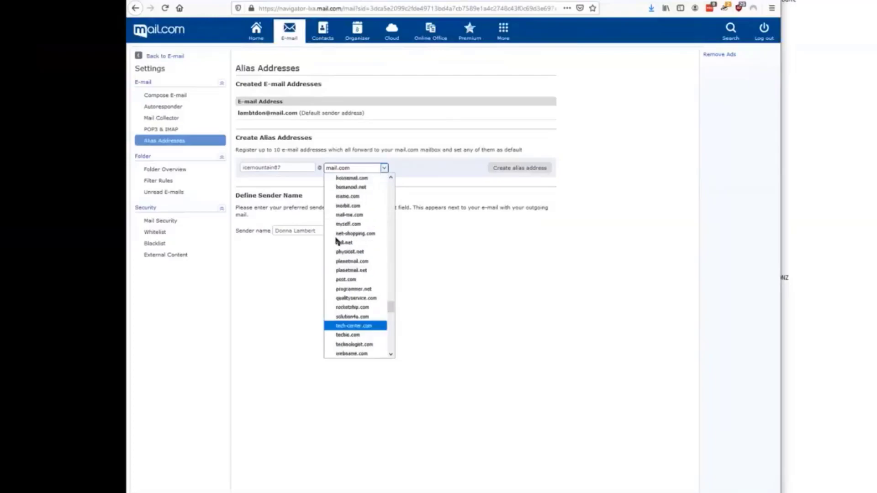
pyautogui.scroll(3, 365, 264)
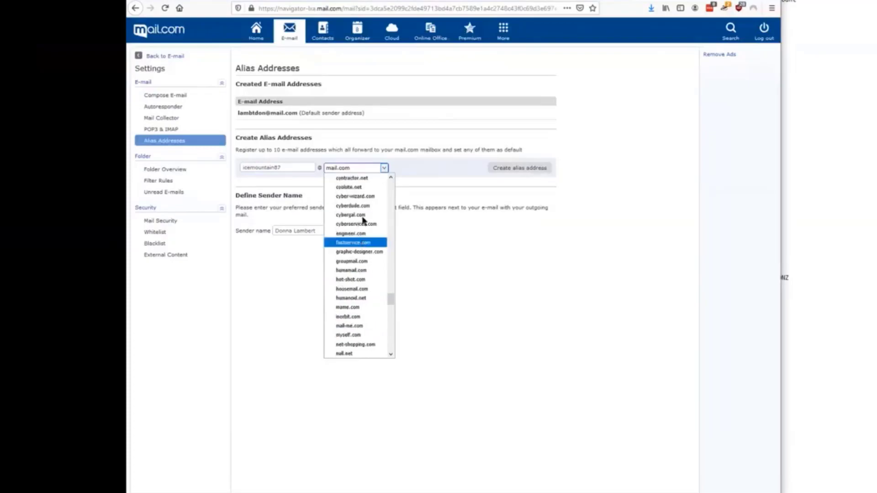
pyautogui.click(362, 215)
pyautogui.click(505, 169)
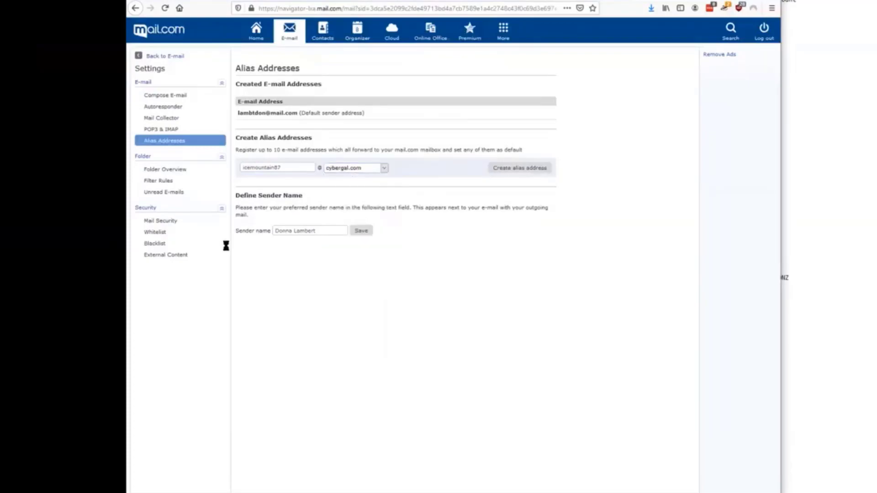
# Dismiss the confirmation and copy the new alias address to the clipboard
pyautogui.click(567, 57)
pyautogui.moveTo(269, 128); pyautogui.dragTo(320, 130)
pyautogui.tripleClick(236, 128)
pyautogui.rightClick(246, 129)
pyautogui.click(264, 135)
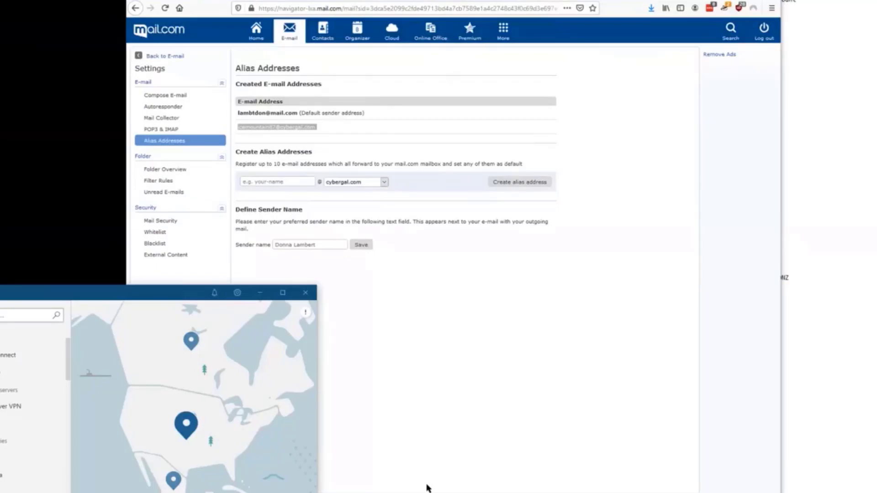
# Open Windows search to look for Internet Explorer
pyautogui.press('super')
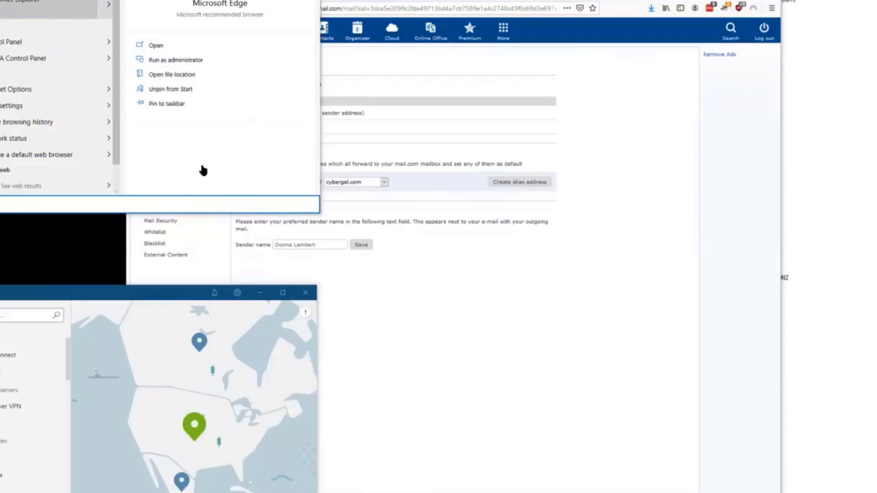
# Launch Internet Explorer, skip its setup and Skype prompts, and try loading facebook.com
pyautogui.press('Return')
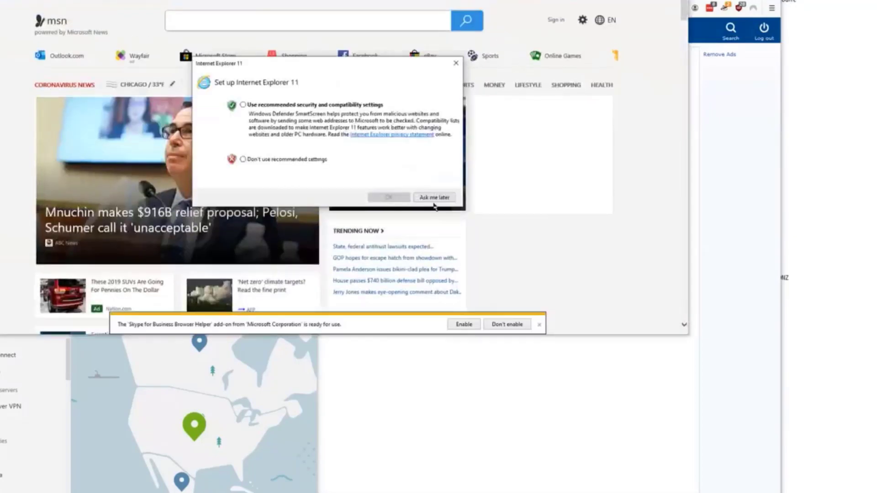
pyautogui.click(434, 198)
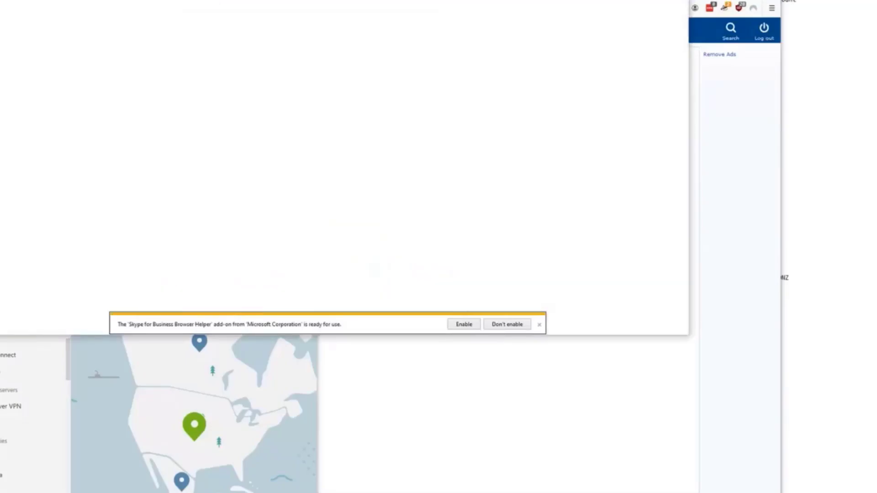
pyautogui.write('facebo.com')
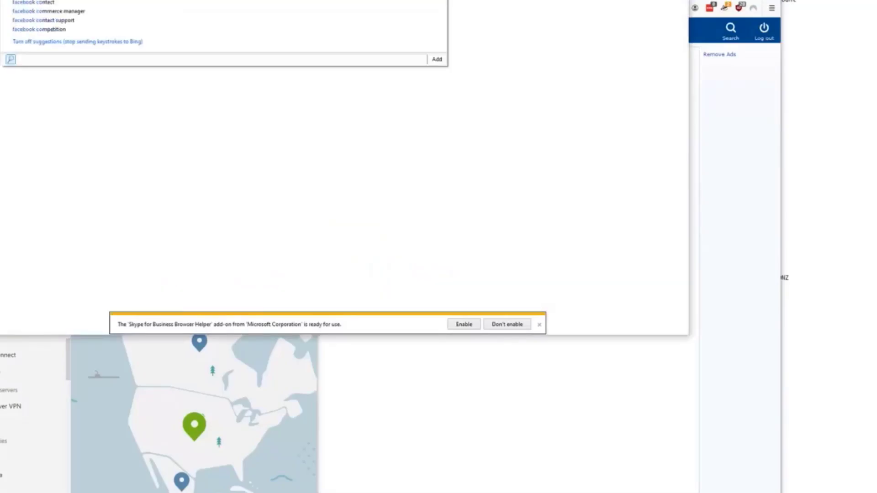
pyautogui.press('Return')
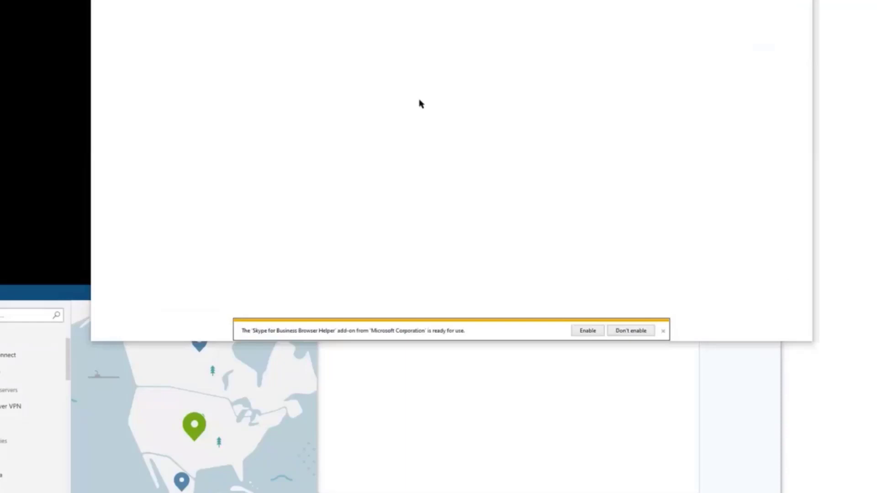
pyautogui.click(629, 332)
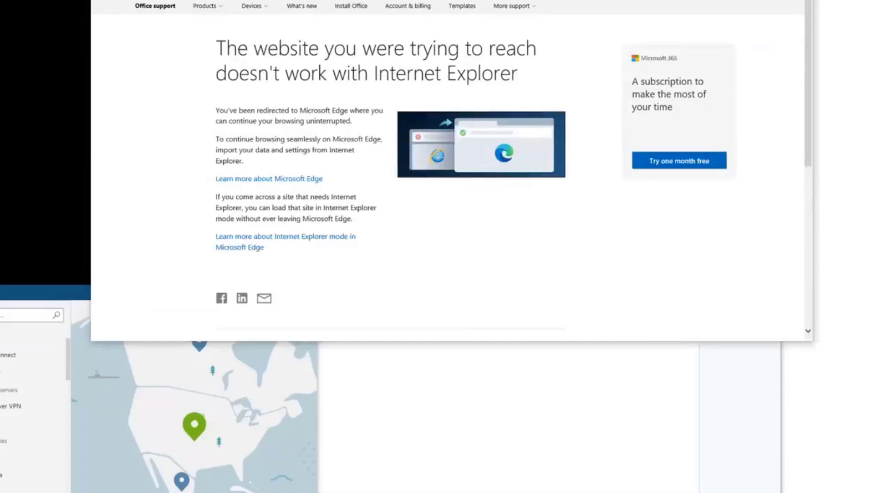
pyautogui.write('facebook')
pyautogui.press('Return')
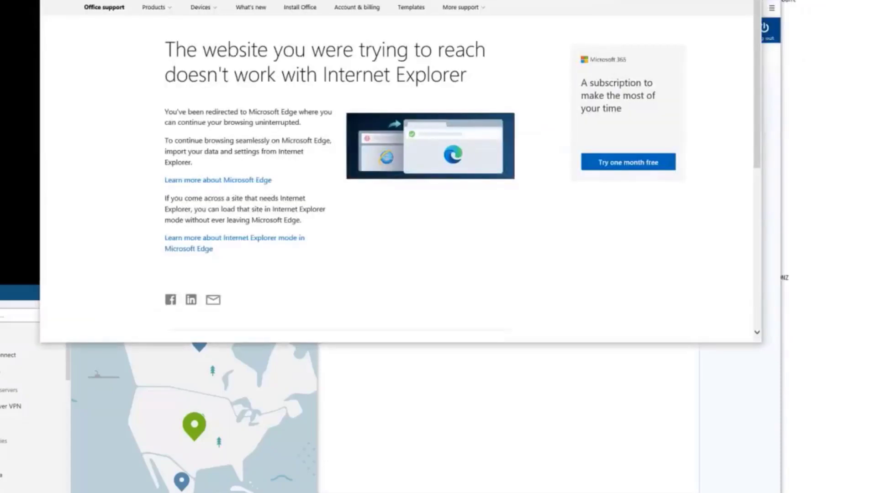
pyautogui.write('facebook.com')
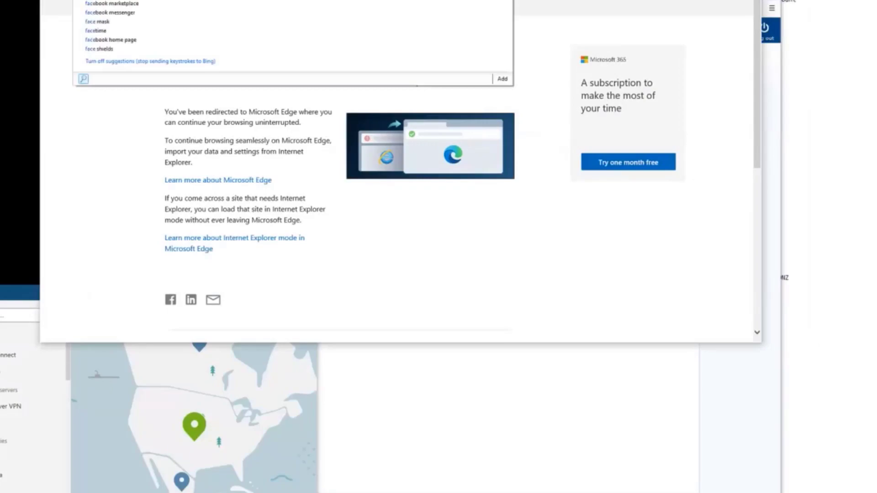
pyautogui.press('Return')
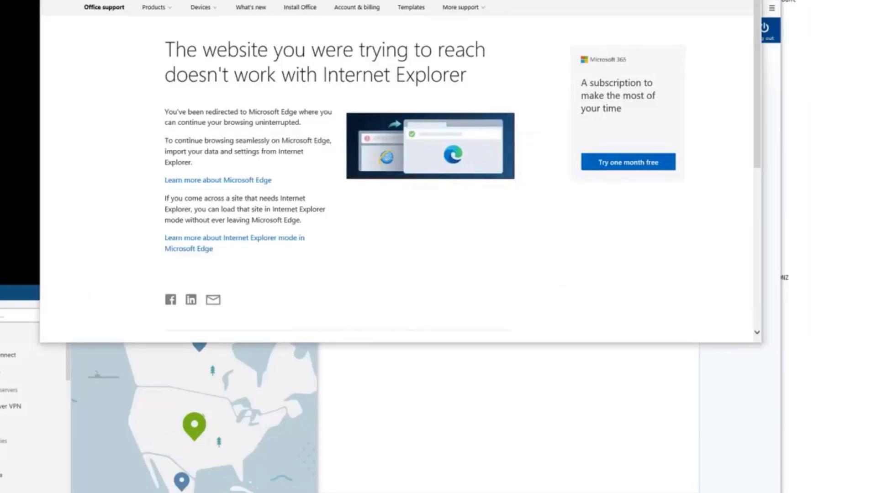
# Close all Internet Explorer tabs and switch to the window showing Facebook's login page
pyautogui.hotkey('alt', 'F4')
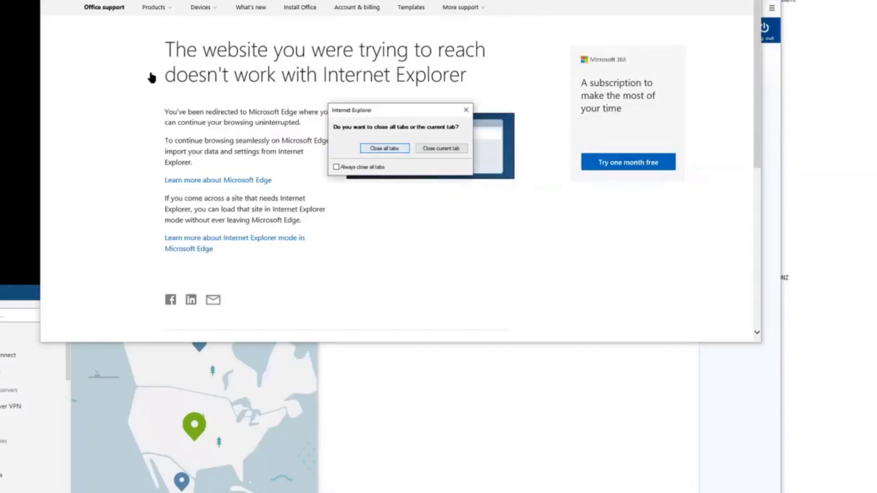
pyautogui.press('Return')
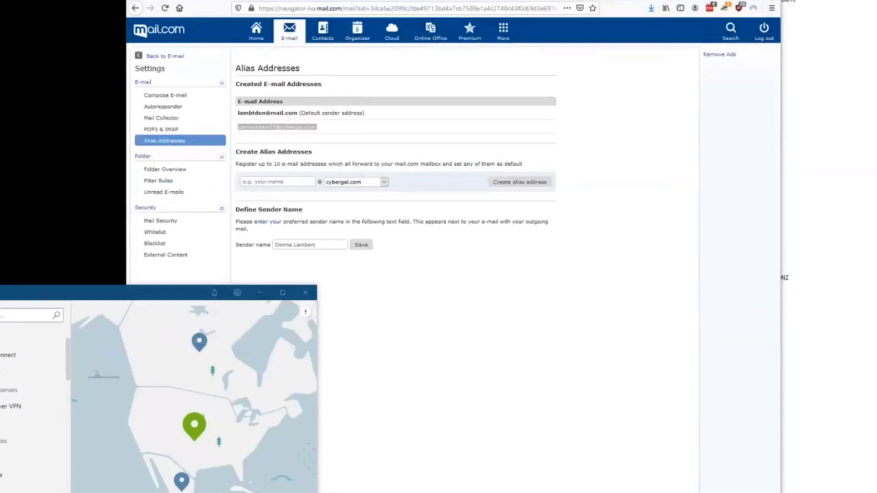
pyautogui.hotkey('alt', 'Tab')
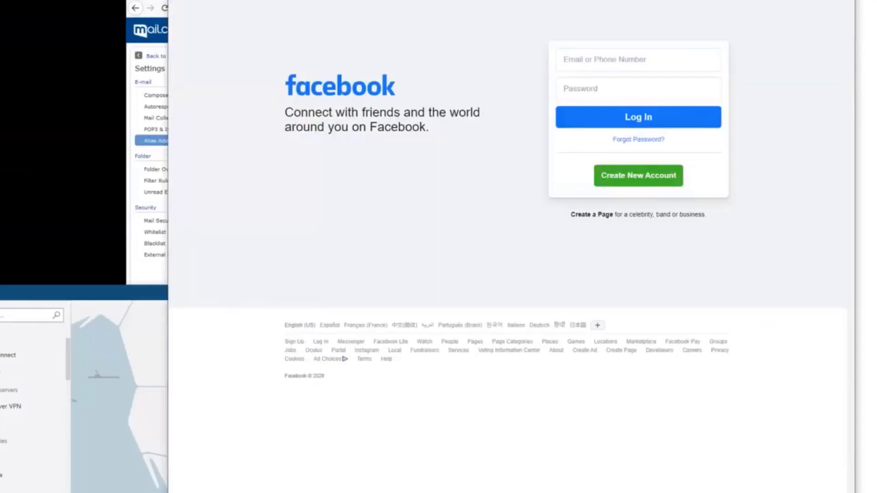
# Fill in the persona's first and last name, the alias e-mail twice, and a password
pyautogui.moveTo(854, 1); pyautogui.dragTo(793, 2)
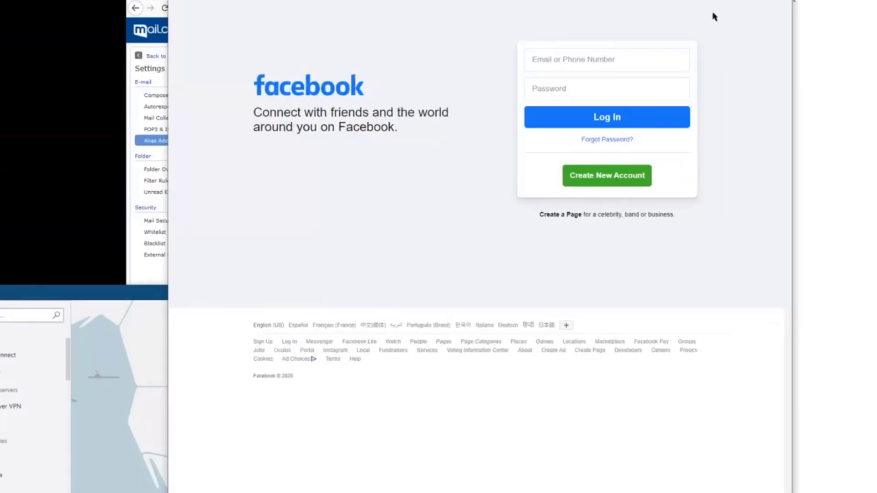
pyautogui.click(609, 180)
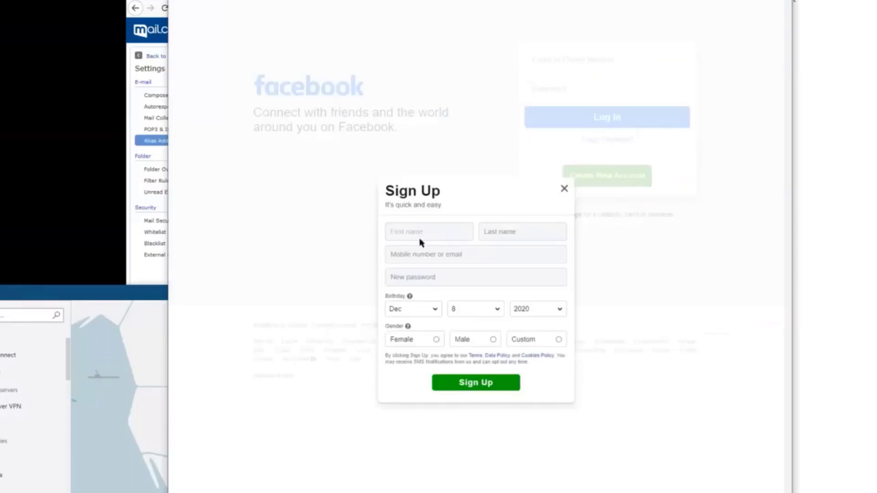
pyautogui.press('Tab')
pyautogui.press('Tab')
pyautogui.hotkey('ctrl', 'v')
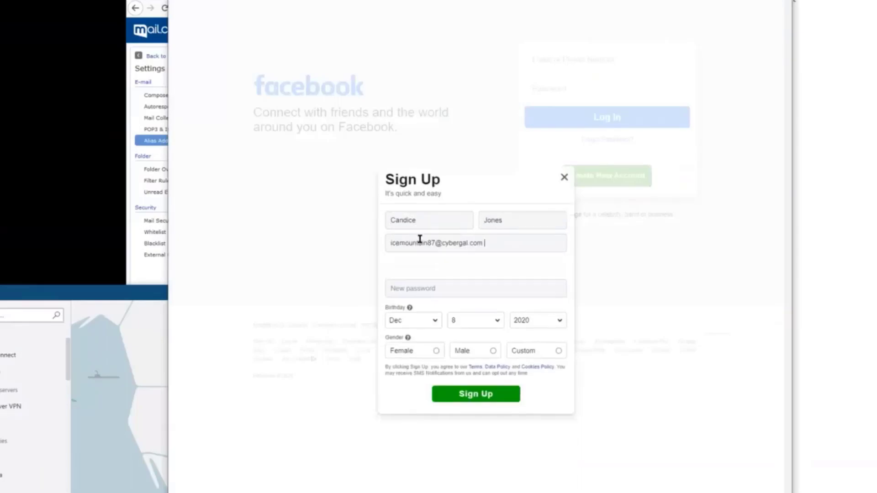
pyautogui.press('Tab')
pyautogui.hotkey('ctrl', 'v')
pyautogui.press('Tab')
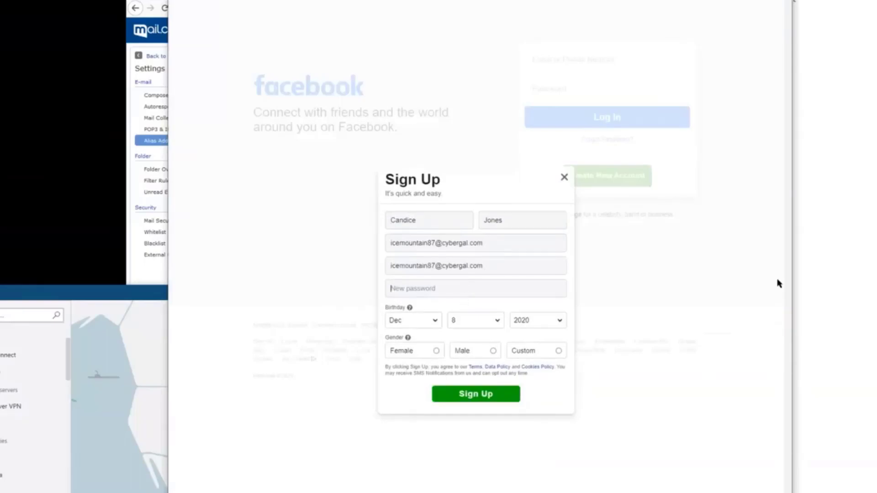
pyautogui.write('•••••••••••••')
# Set the birthday to January 1992 and the gender to Female
pyautogui.click(427, 320)
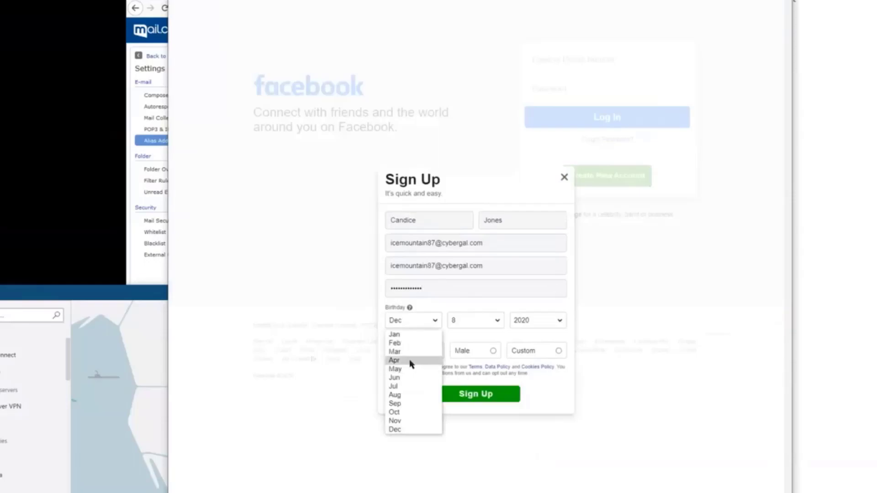
pyautogui.click(409, 335)
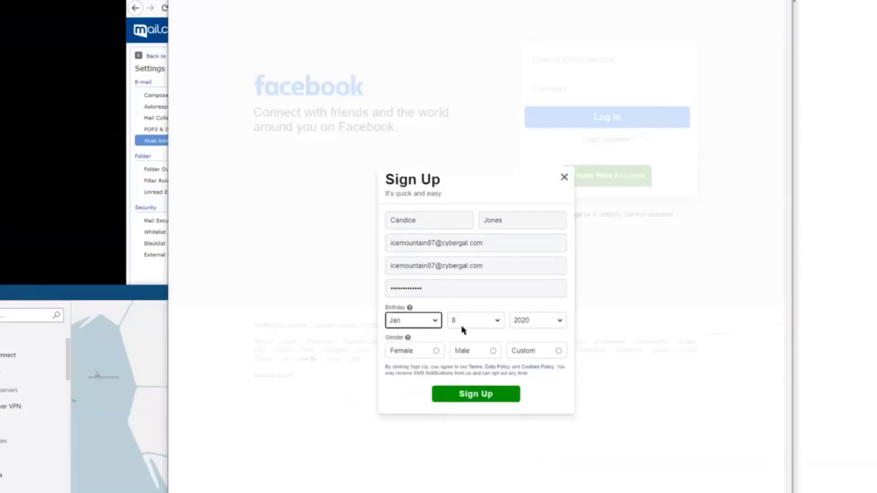
pyautogui.click(558, 322)
pyautogui.click(584, 459)
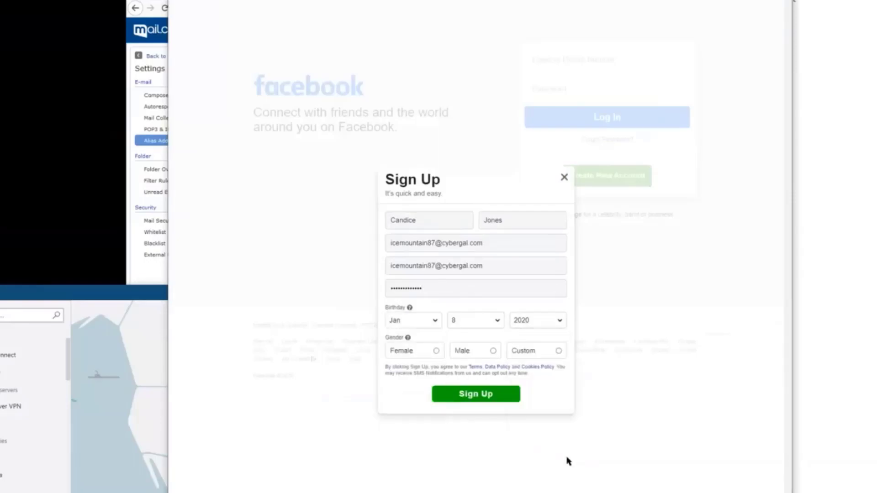
pyautogui.click(546, 319)
pyautogui.scroll(-4, 539, 379)
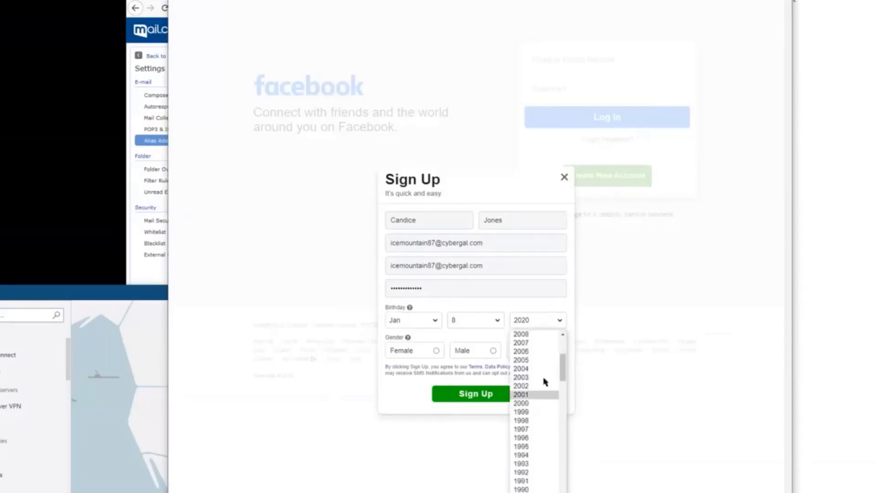
pyautogui.click(535, 474)
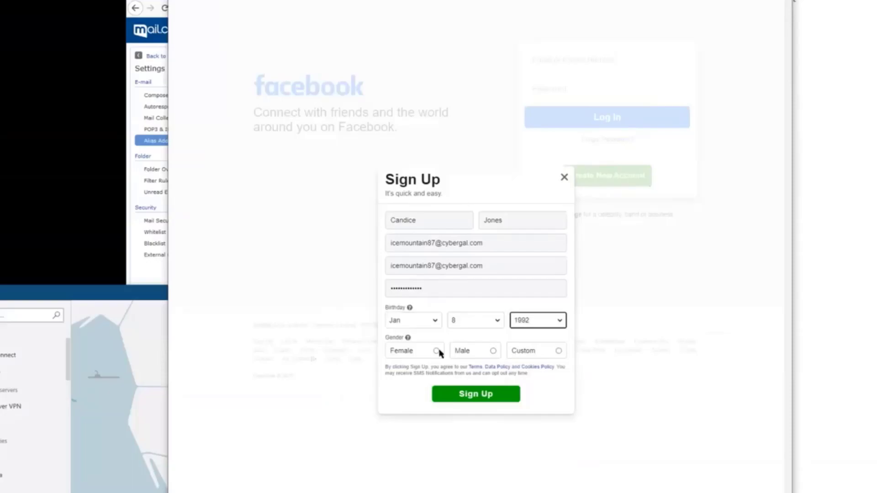
pyautogui.press('Tab')
pyautogui.press('space')
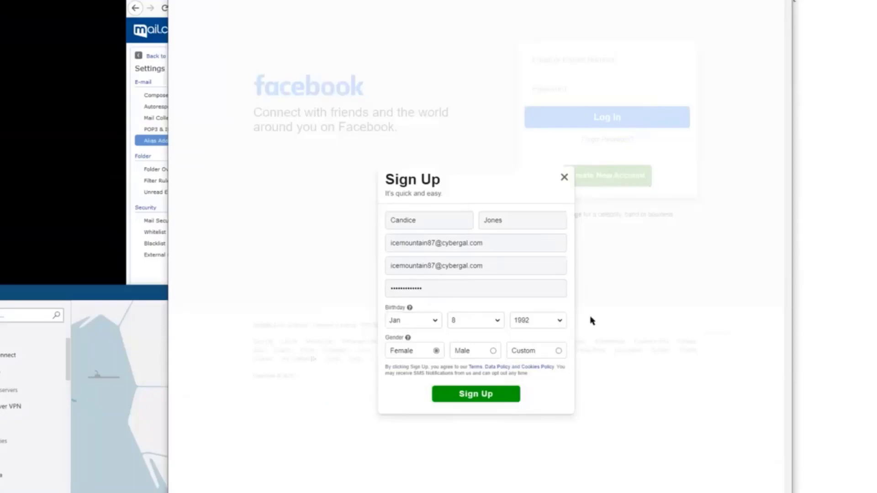
pyautogui.click(797, 310)
# Note the alias username in Notepad on a new line below the Mail.com login details
pyautogui.press('Return')
pyautogui.press('Return')
pyautogui.press('Return')
pyautogui.press('Return')
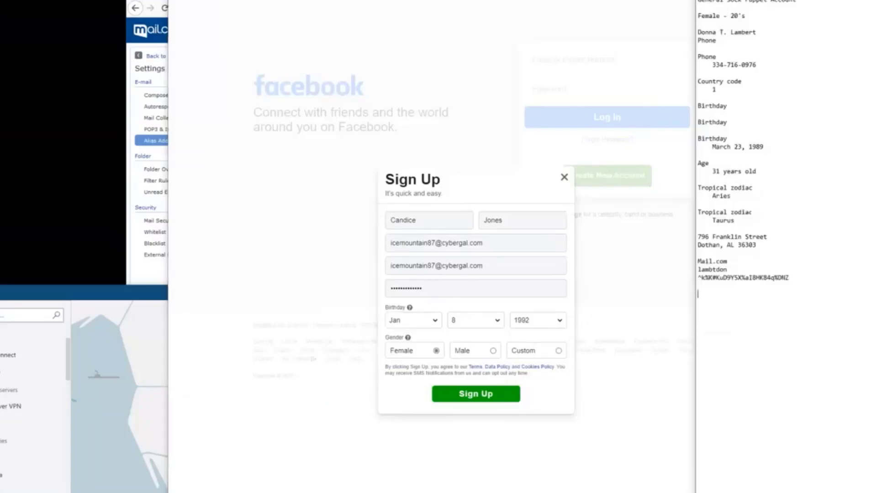
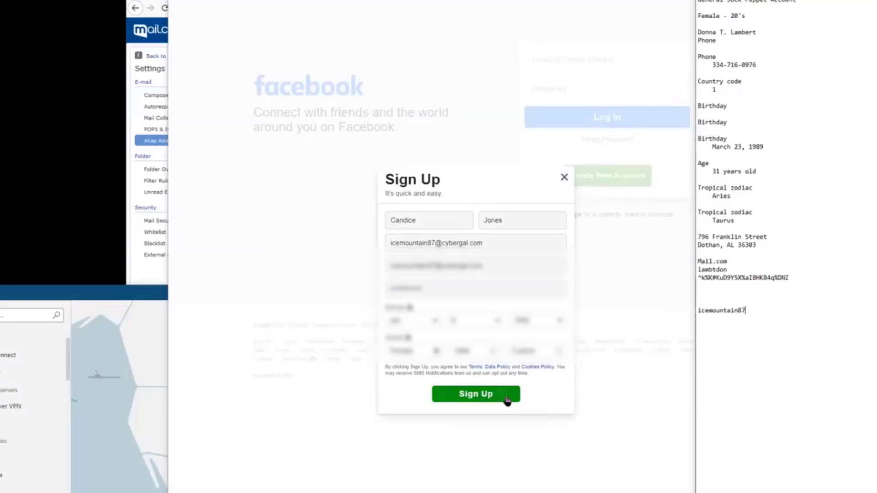
# Submit the Facebook sign-up form, then search Bing for 'fireeye' in a new tab
pyautogui.click(475, 396)
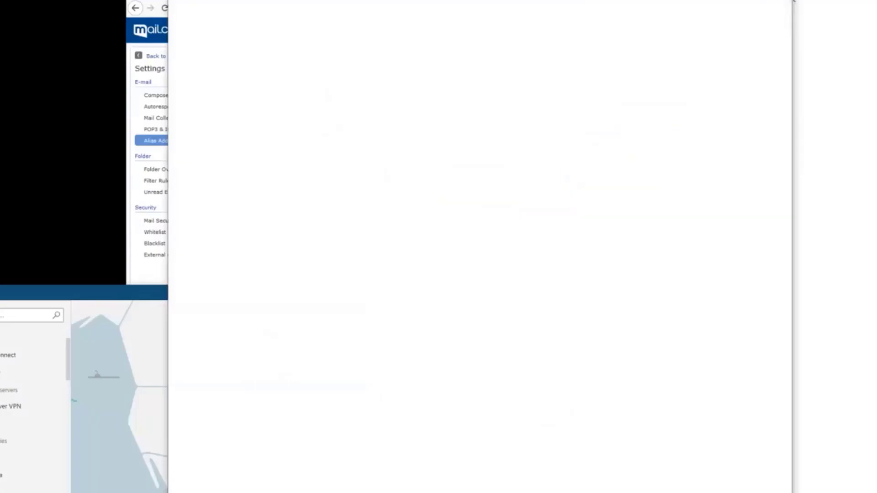
pyautogui.write('fireeye')
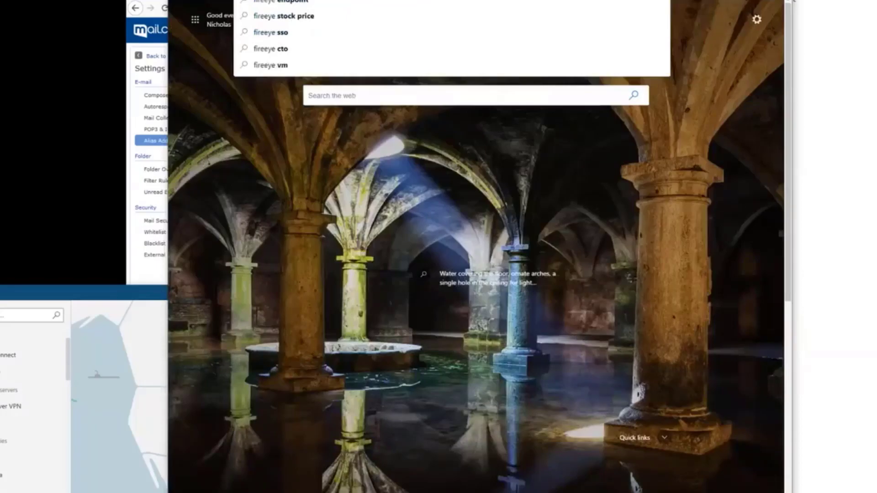
pyautogui.press('Return')
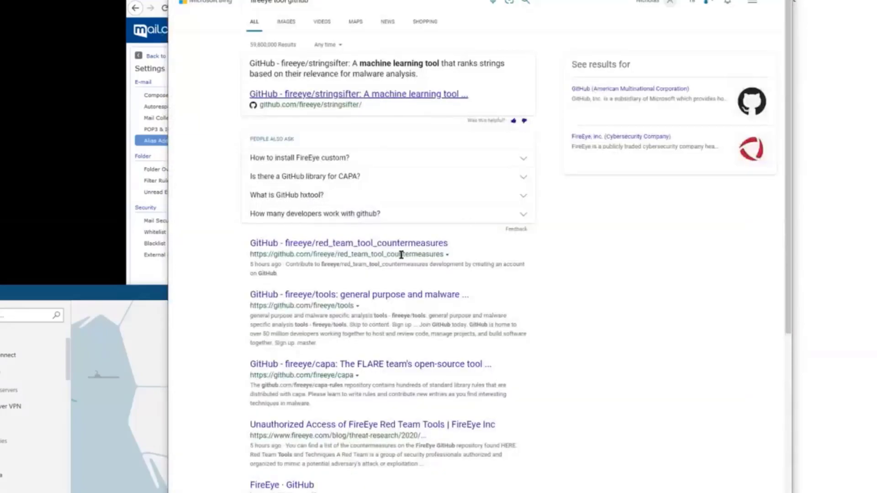
# Open the fireeye/red_team_tool_countermeasures repository and its signatures_table_of_content.csv file
pyautogui.click(409, 247)
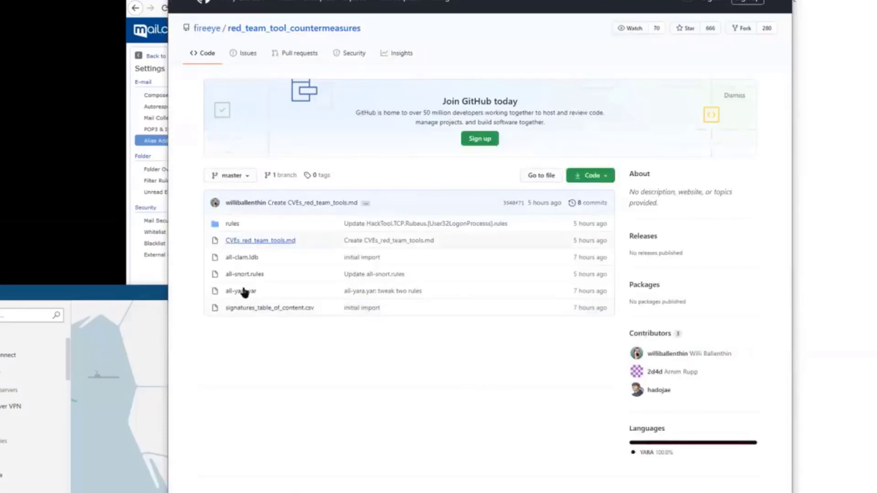
pyautogui.click(277, 308)
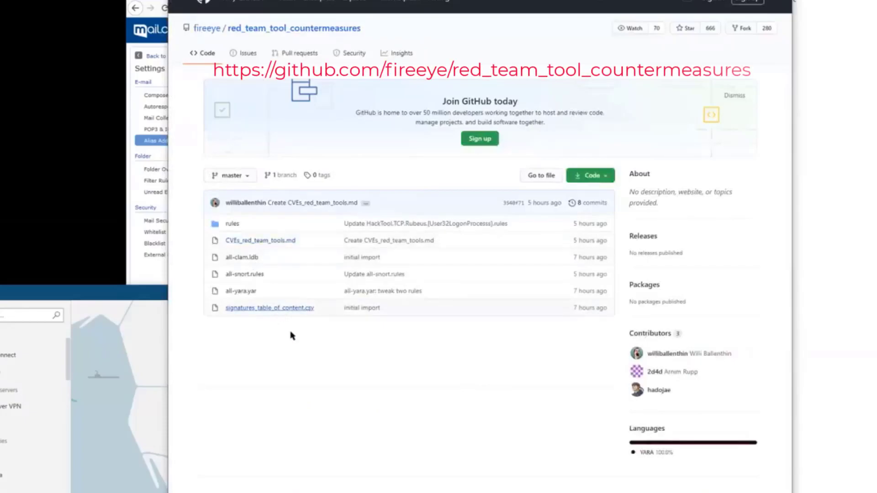
pyautogui.scroll(-2, 459, 240)
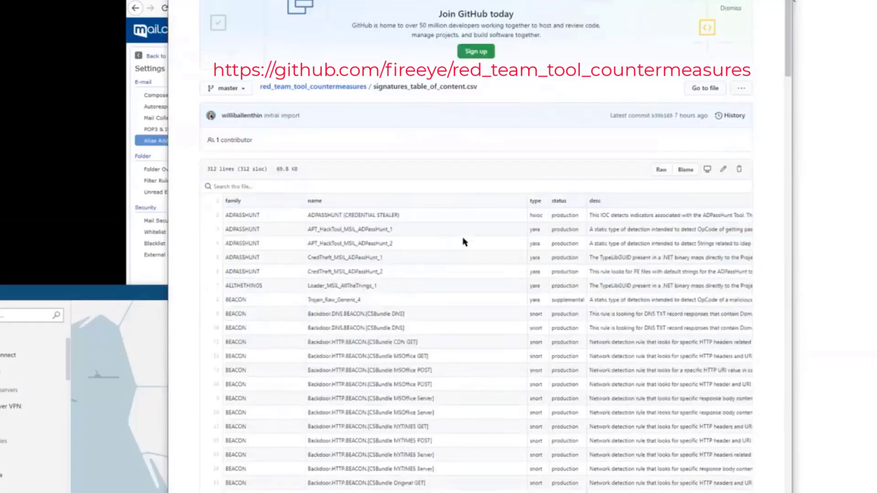
# Scroll through the signatures CSV table, then go back to the repository page
pyautogui.scroll(-10, 460, 240)
pyautogui.scroll(-10, 468, 257)
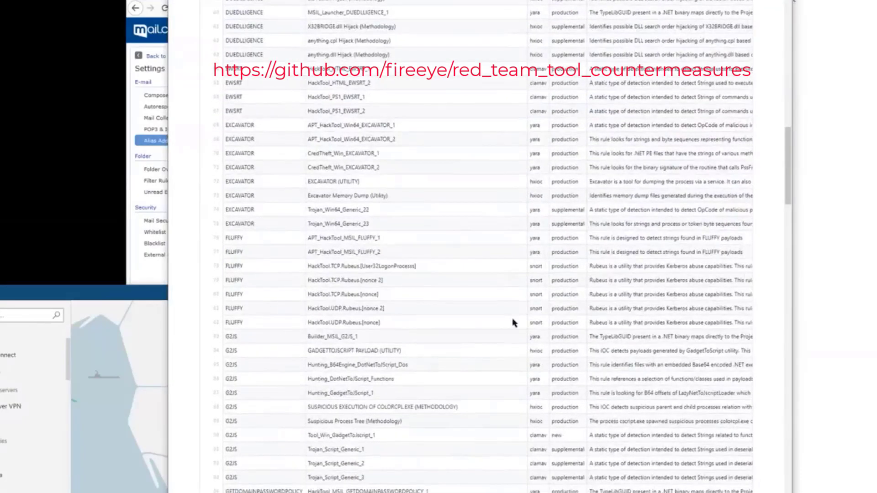
pyautogui.scroll(-4, 515, 323)
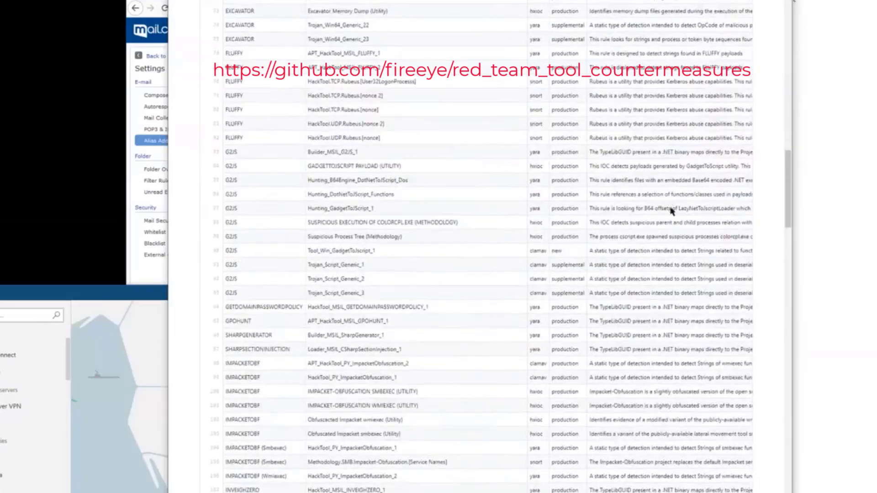
pyautogui.scroll(2, 701, 191)
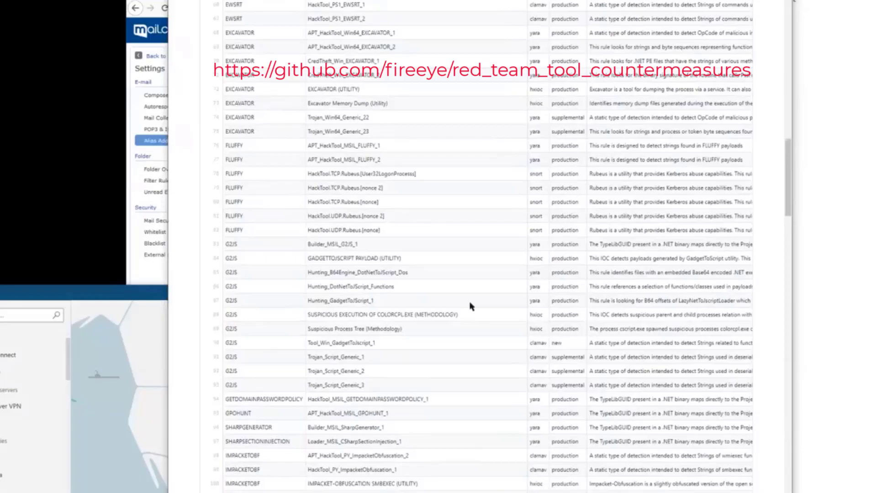
pyautogui.scroll(-12, 472, 306)
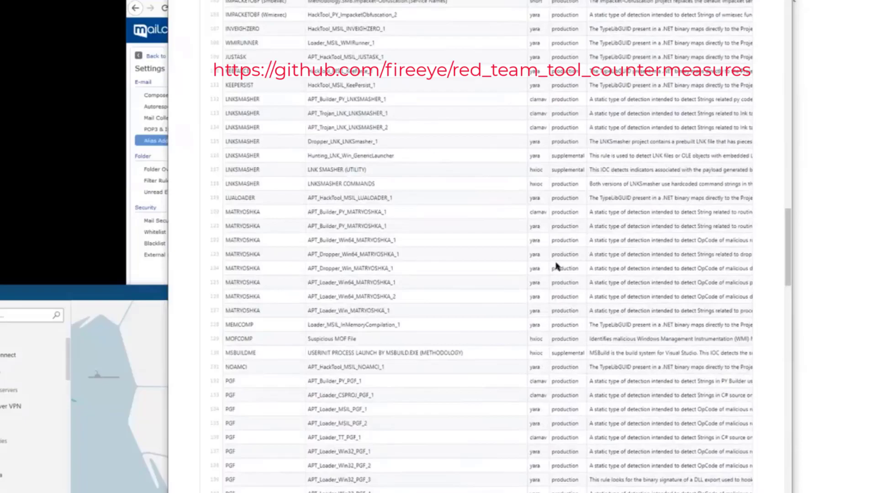
pyautogui.scroll(-1, 527, 233)
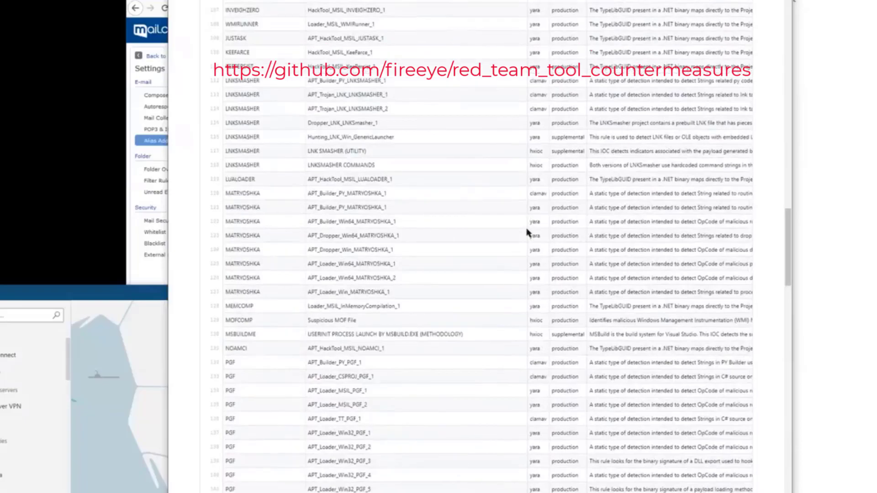
pyautogui.scroll(-5, 521, 230)
pyautogui.scroll(-1, 343, 151)
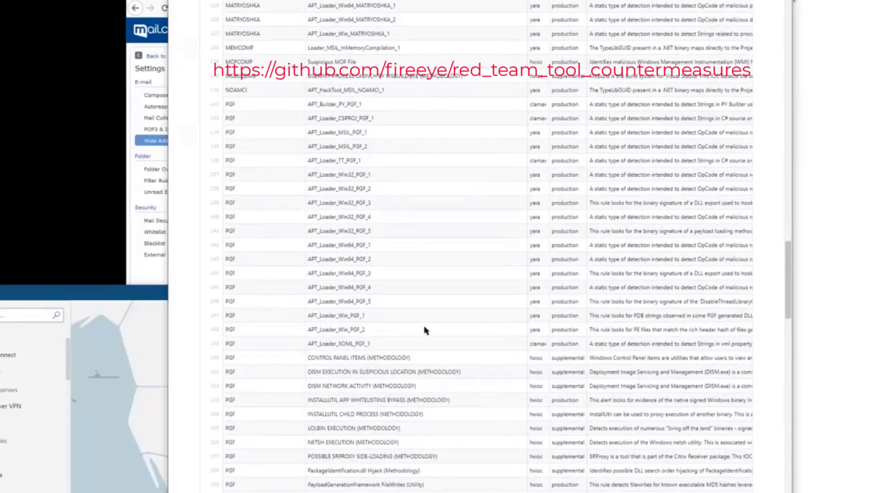
pyautogui.scroll(-7, 510, 348)
pyautogui.scroll(-10, 510, 348)
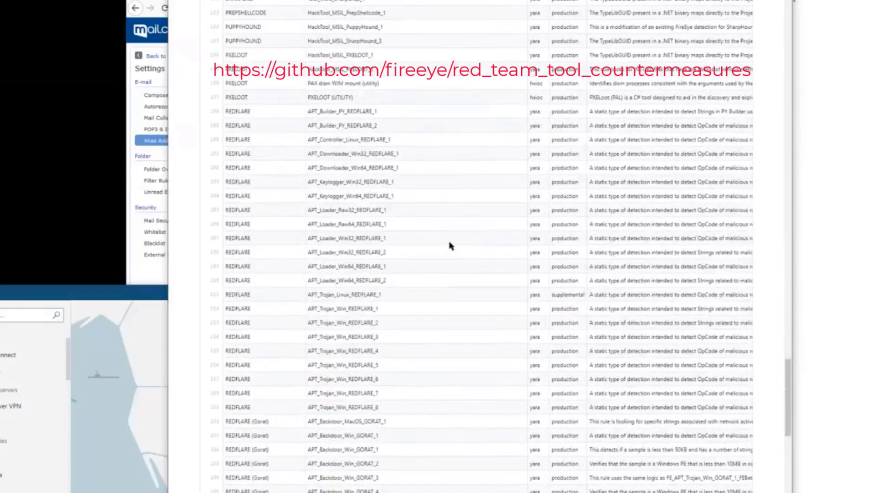
pyautogui.scroll(-15, 450, 245)
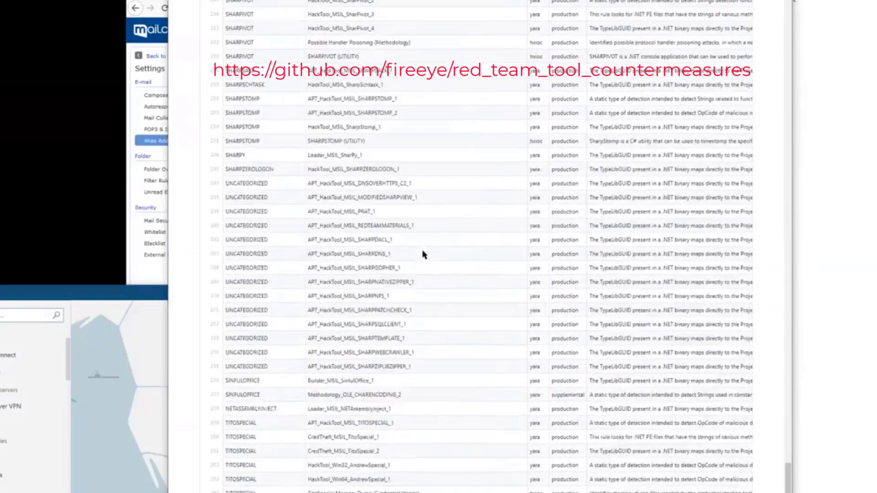
pyautogui.scroll(-8, 423, 254)
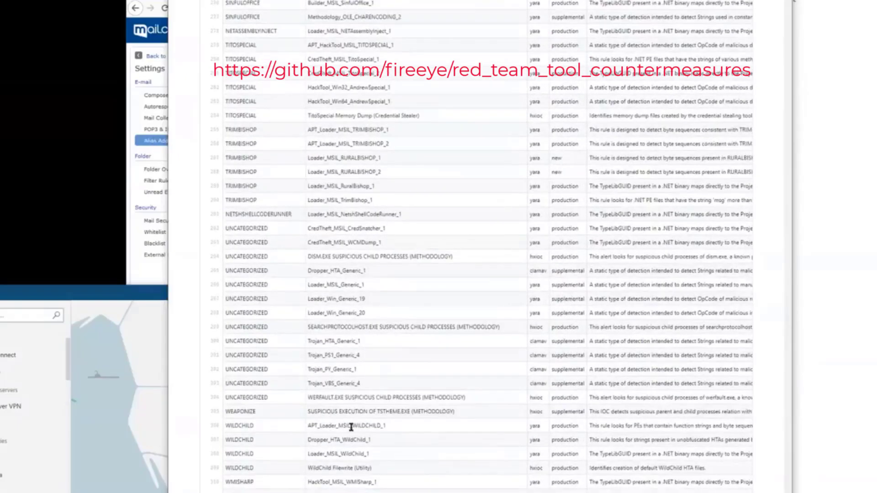
pyautogui.hotkey('alt', 'Left')
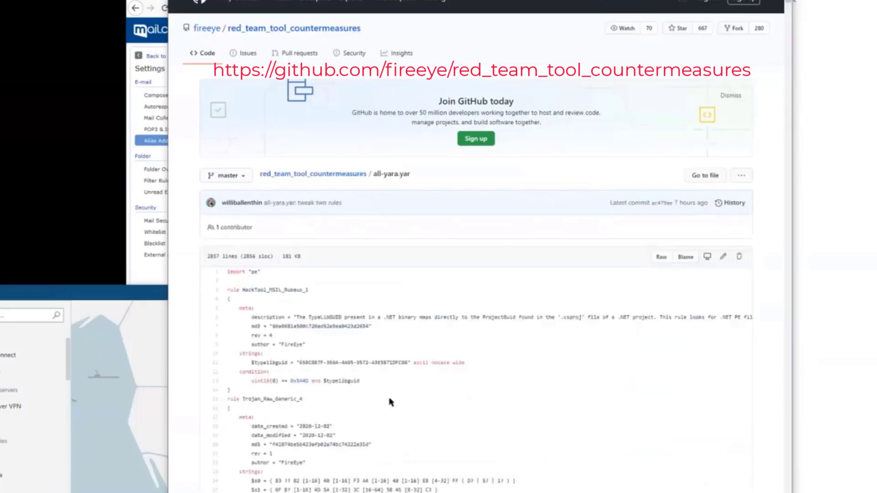
# Inspect the HackTool_MSIL_Rubeus_1 rule, highlighting its name, md5 and typelibguid lines
pyautogui.scroll(-8, 389, 402)
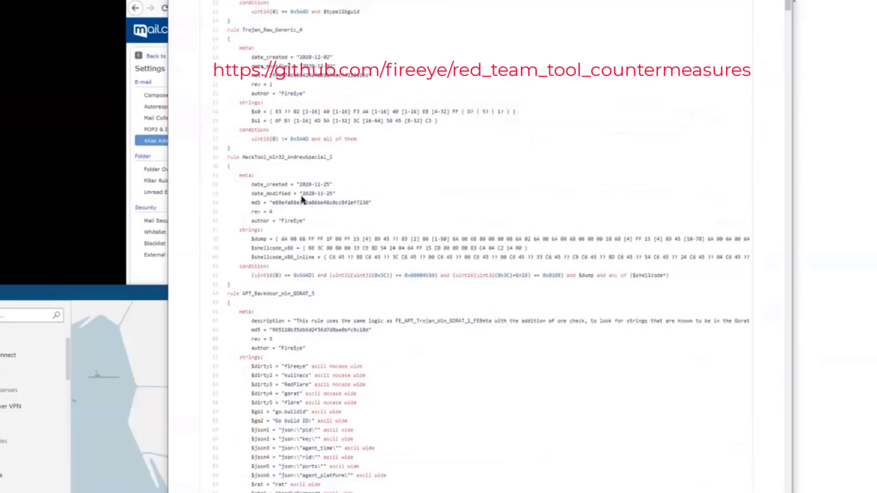
pyautogui.scroll(6, 575, 325)
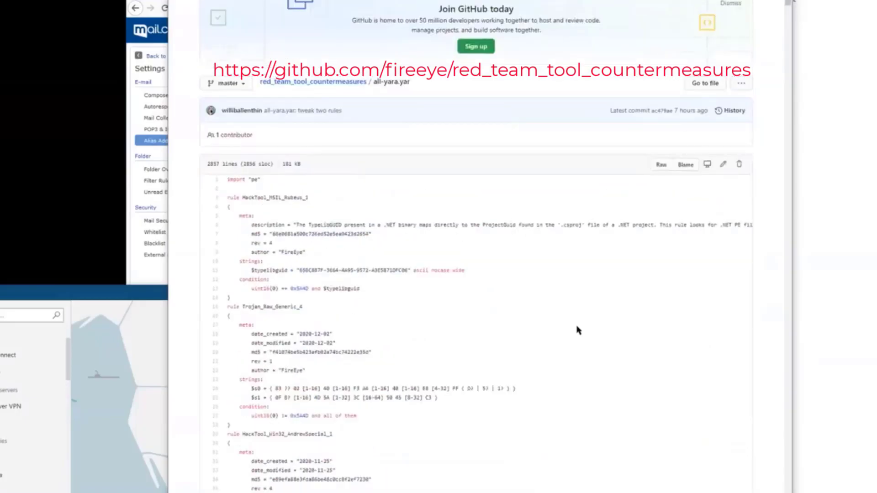
pyautogui.scroll(-2, 578, 330)
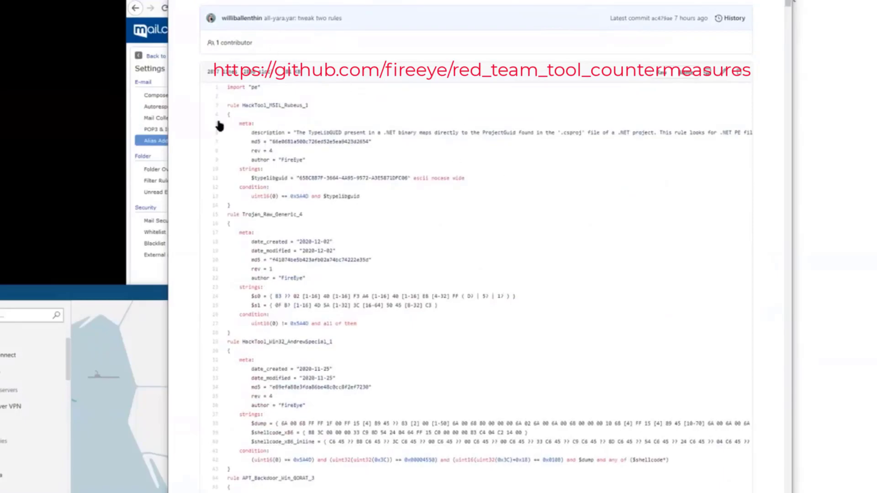
pyautogui.moveTo(311, 106); pyautogui.dragTo(241, 106)
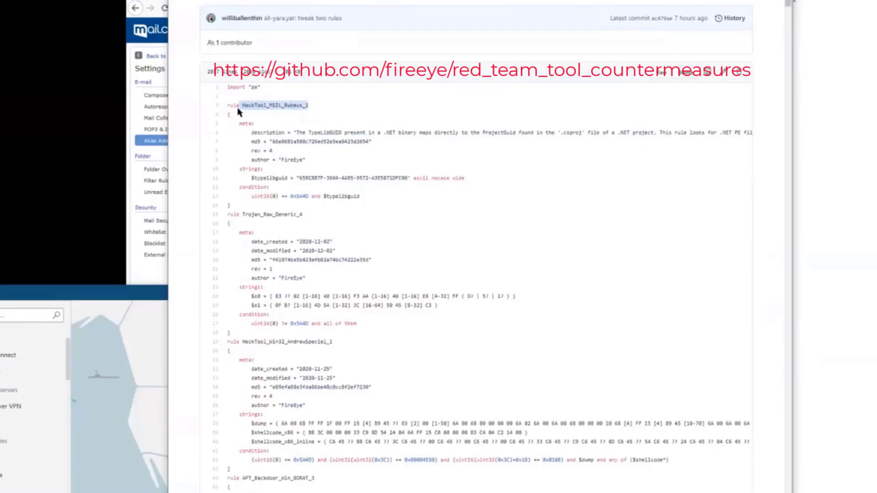
pyautogui.moveTo(372, 142); pyautogui.dragTo(242, 142)
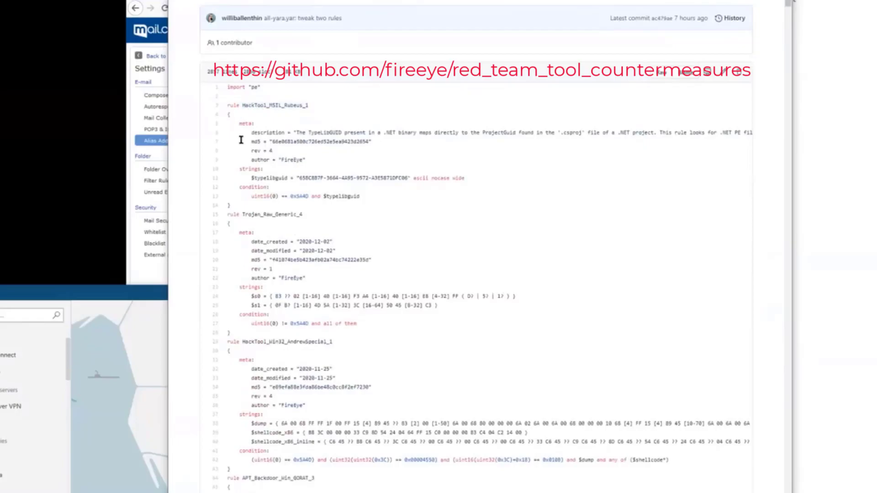
pyautogui.moveTo(466, 179); pyautogui.dragTo(237, 176)
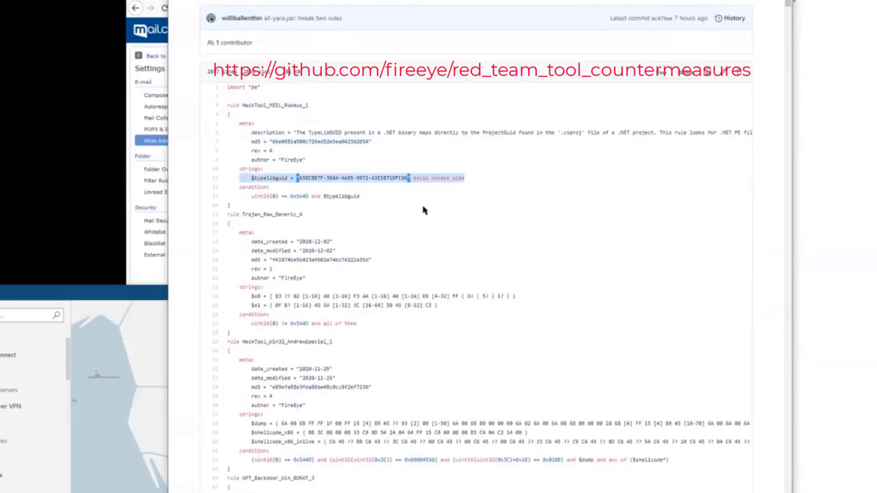
pyautogui.click(484, 314)
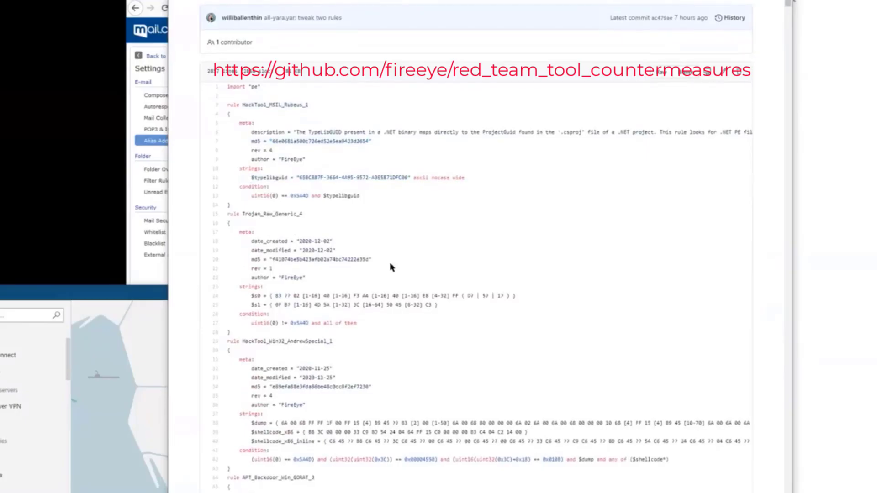
# Scroll through more all-yara.yar rules, then return to the repository's main page
pyautogui.scroll(-20, 425, 263)
pyautogui.scroll(-10, 406, 259)
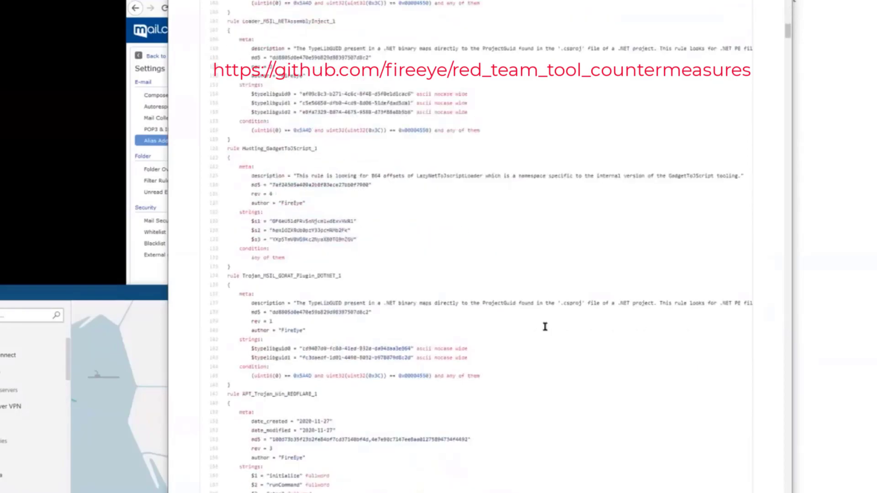
pyautogui.scroll(20, 669, 146)
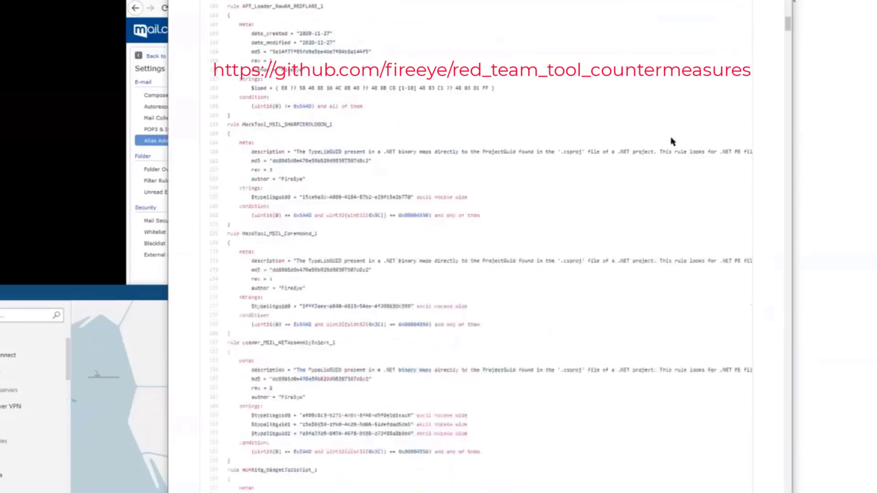
pyautogui.scroll(5, 669, 143)
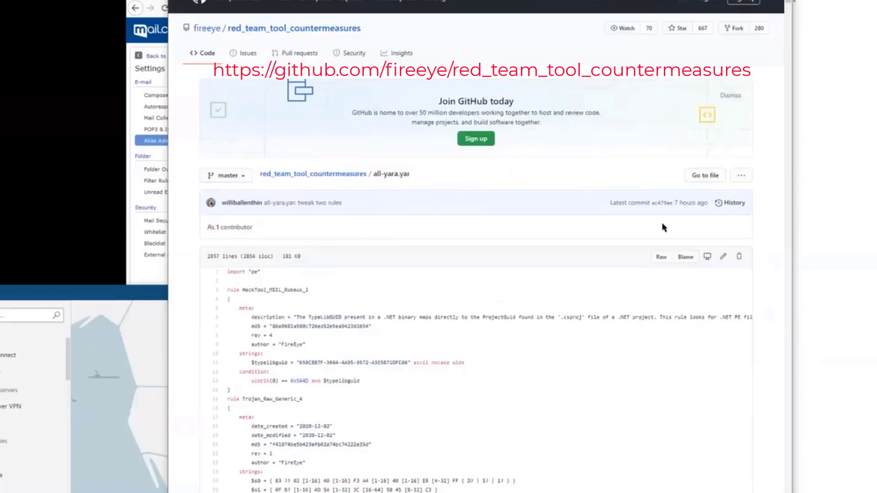
pyautogui.hotkey('alt', 'Left')
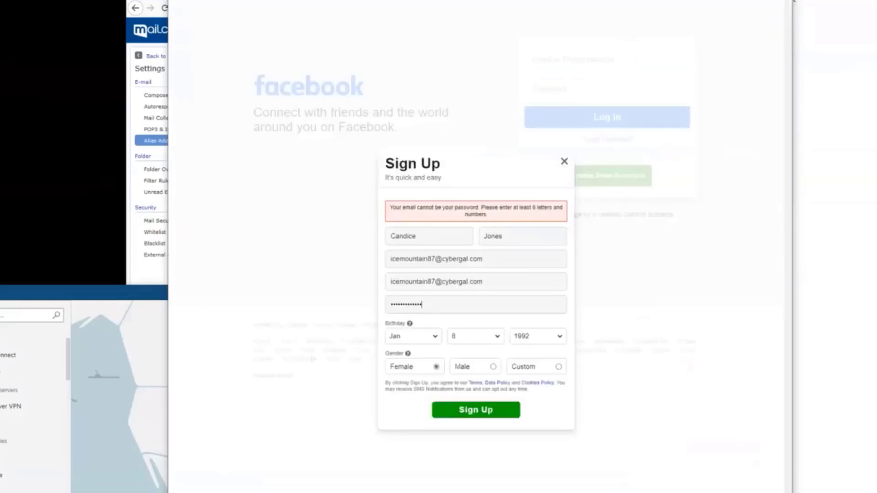
# Add a new password line and the birthday Jan 8 1992 to the persona notes in Notepad
pyautogui.click(801, 290)
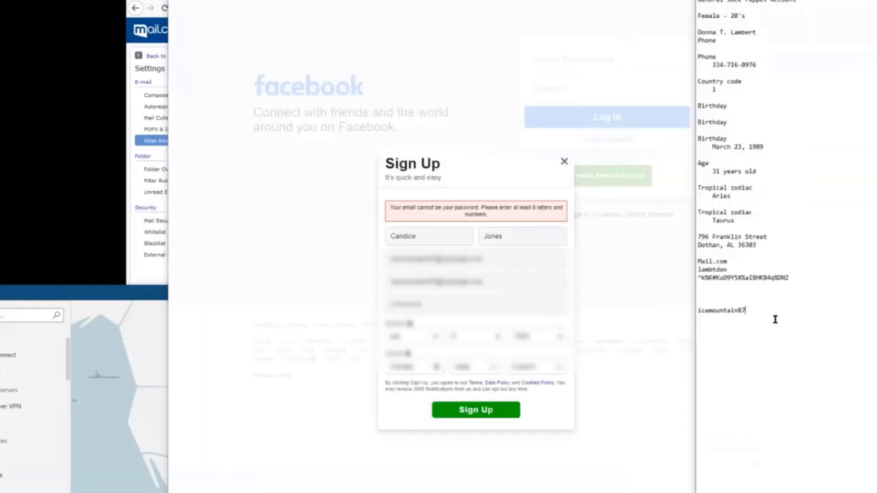
pyautogui.press('Return')
pyautogui.press('Return')
pyautogui.press('Return')
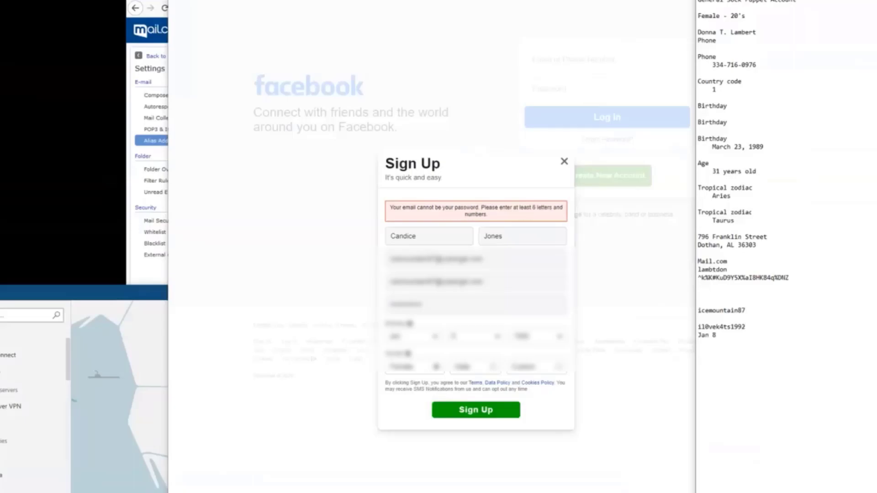
pyautogui.press('BackSpace')
# Copy the new password from the notes into Facebook's sign-up password field
pyautogui.click(769, 325)
pyautogui.hotkey('shift', 'Home')
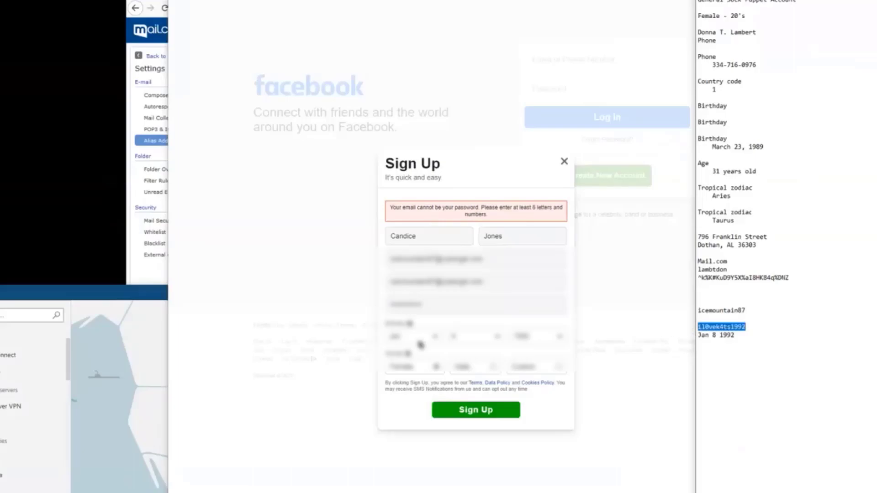
pyautogui.click(452, 303)
pyautogui.hotkey('ctrl', 'v')
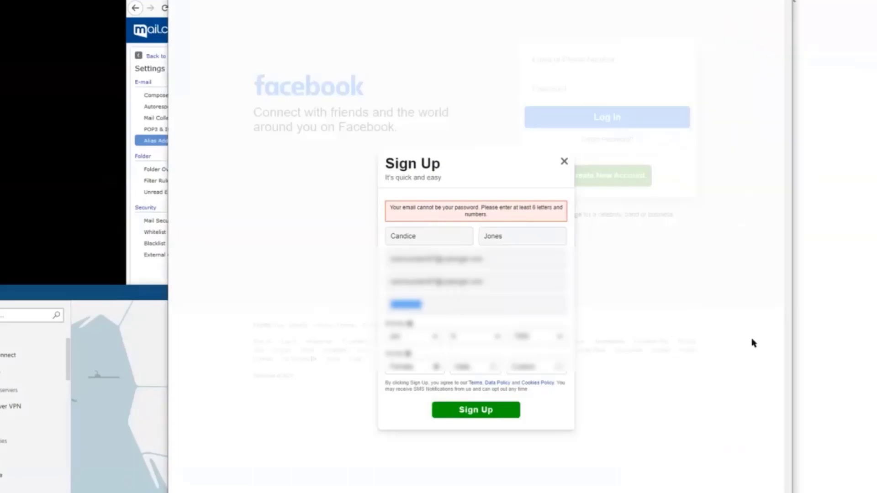
pyautogui.hotkey('alt', 'Tab')
# Change the password's last digit to 1, replace the field's password with it, and submit sign-up
pyautogui.click(762, 325)
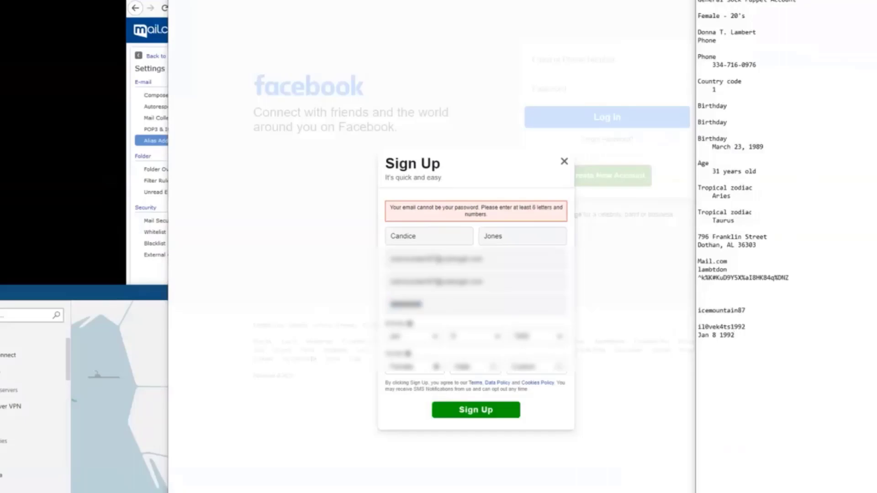
pyautogui.press('BackSpace')
pyautogui.write('1')
pyautogui.hotkey('shift', 'Home')
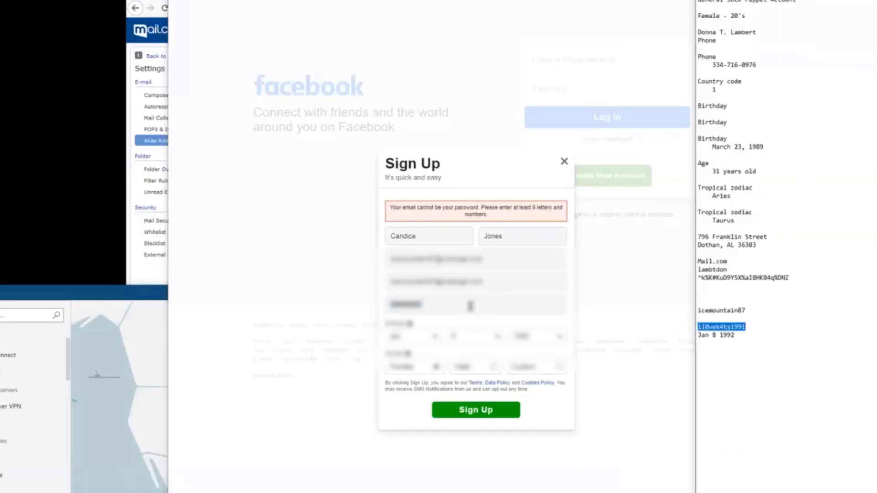
pyautogui.doubleClick(470, 305)
pyautogui.hotkey('ctrl', 'v')
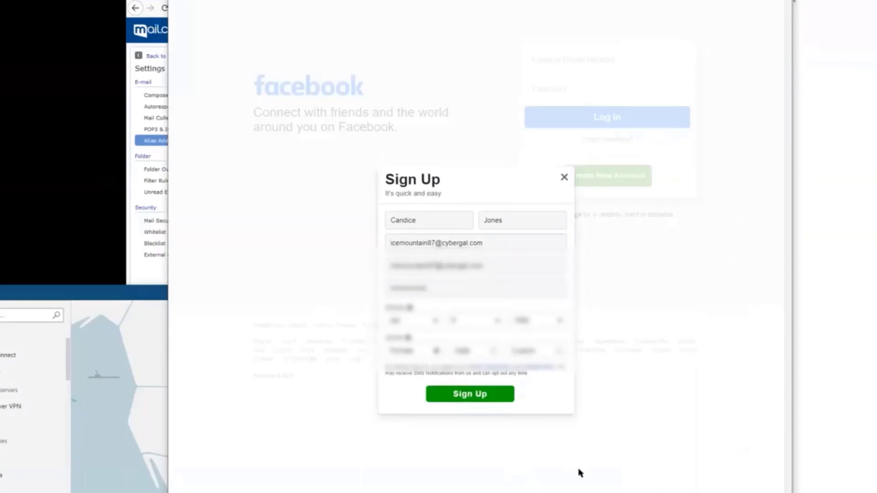
pyautogui.press('Return')
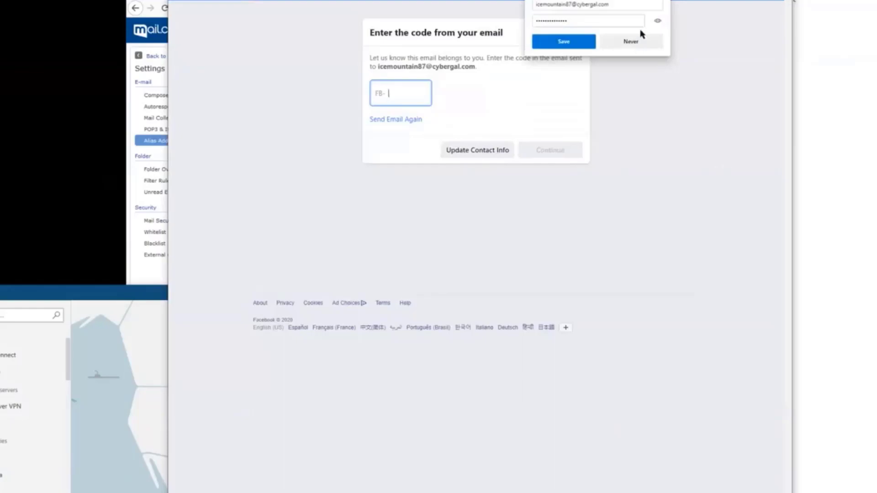
# Decline saving the password and drag the Facebook window aside to reveal mail.com
pyautogui.click(630, 46)
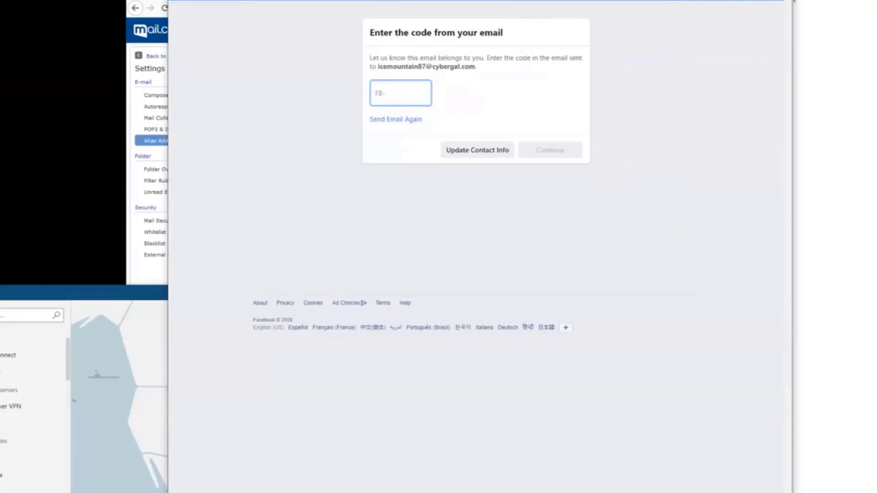
pyautogui.moveTo(793, 1); pyautogui.dragTo(876, 4)
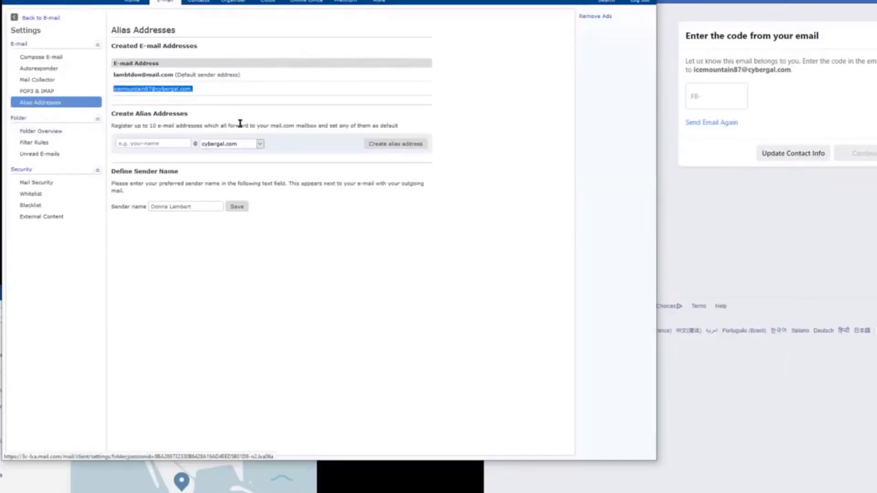
# Verify the new alias address appears under mail.com's Alias Addresses, then return to Facebook's code page
pyautogui.click(225, 92)
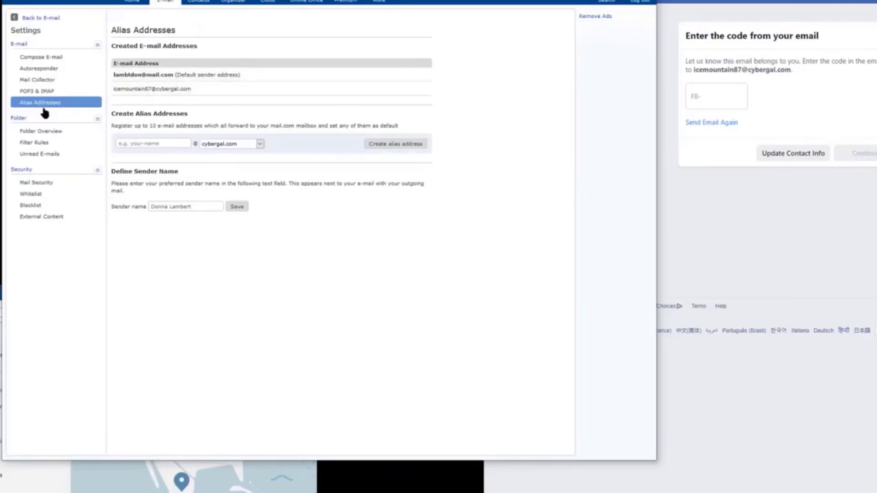
pyautogui.moveTo(192, 89); pyautogui.dragTo(115, 87)
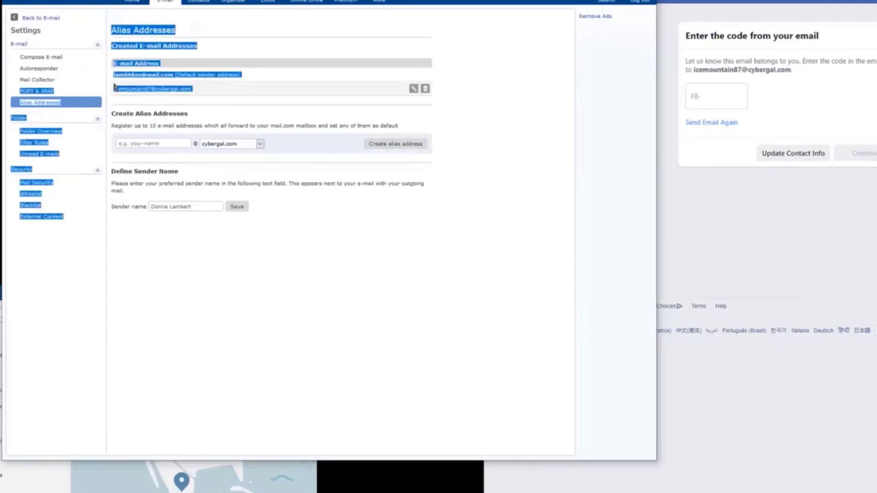
pyautogui.click(215, 97)
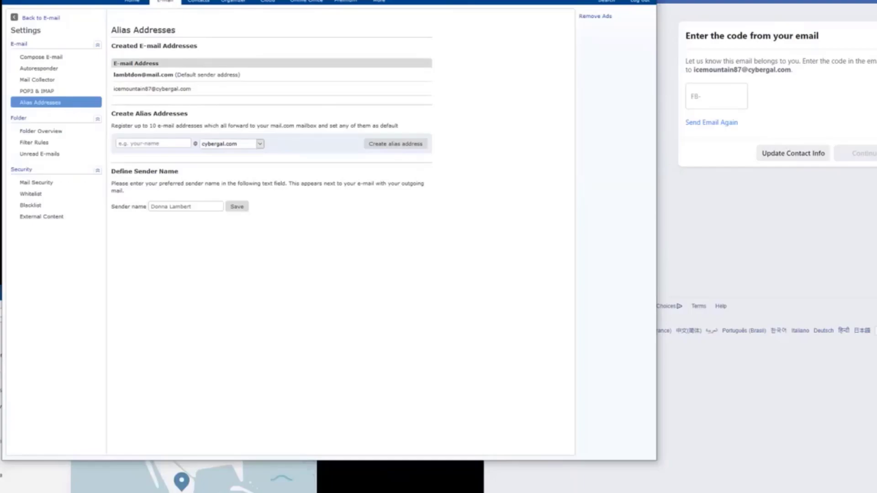
pyautogui.click(140, 227)
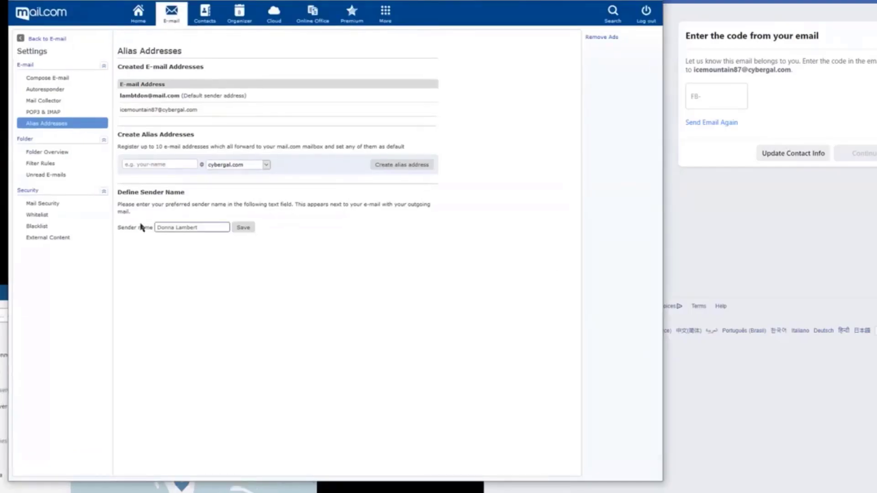
pyautogui.tripleClick(116, 110)
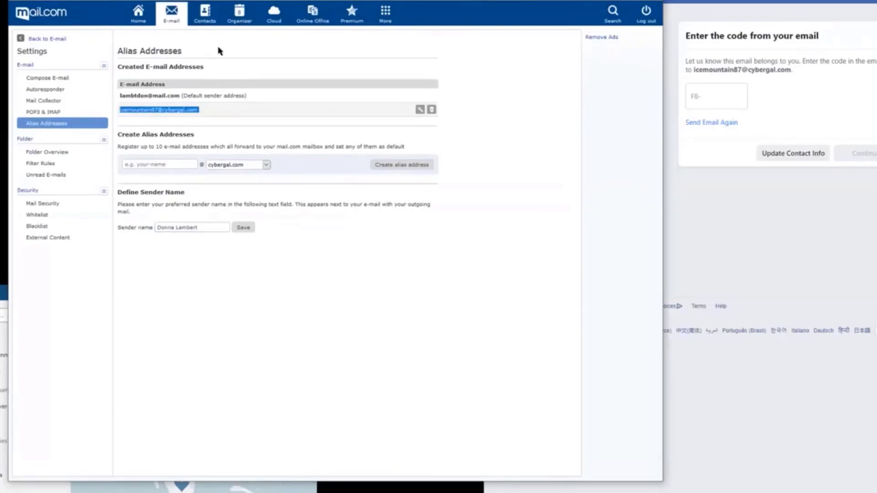
pyautogui.click(155, 85)
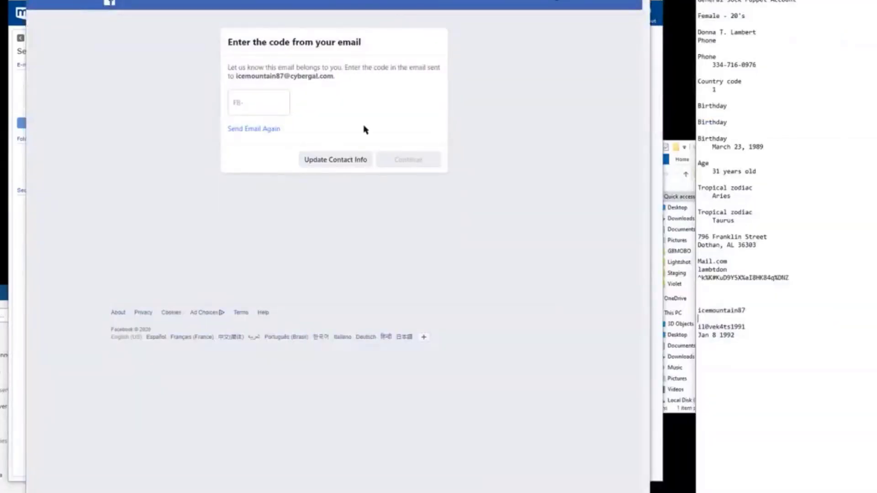
pyautogui.click(343, 159)
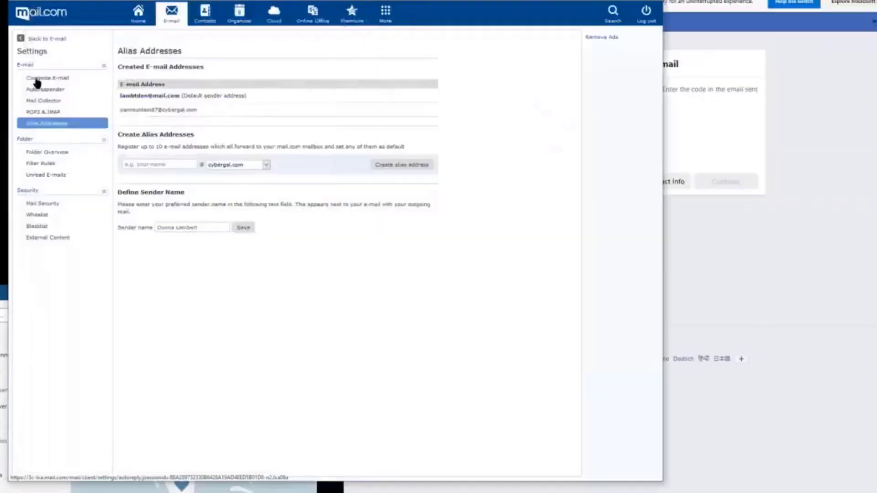
# Open Facebook's confirmation-code email from the mail.com inbox, then bring Facebook's code form forward
pyautogui.click(71, 78)
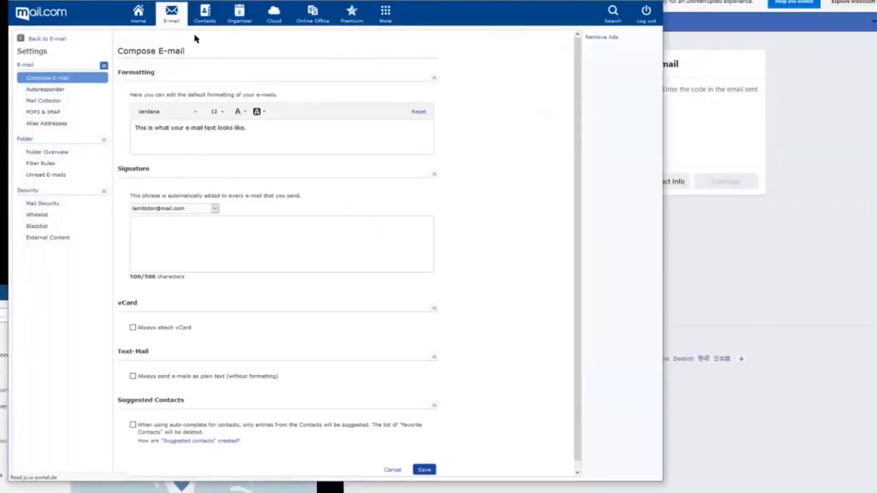
pyautogui.click(171, 13)
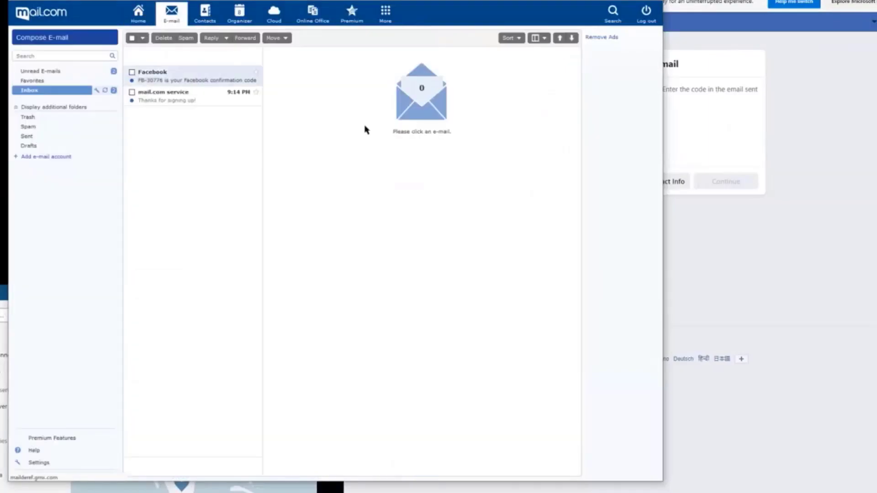
pyautogui.click(194, 83)
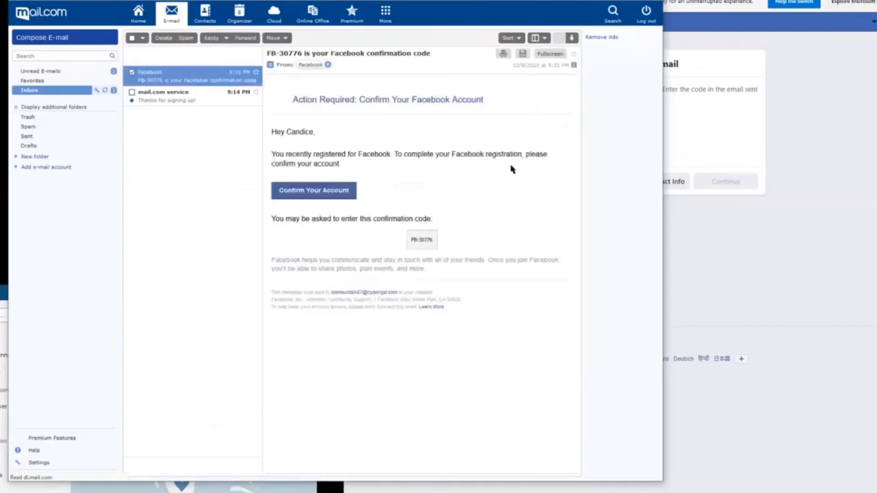
pyautogui.click(732, 126)
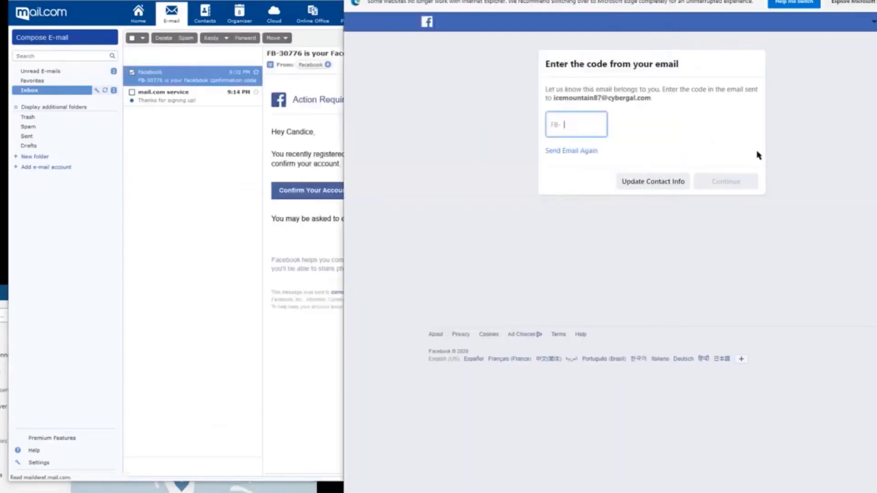
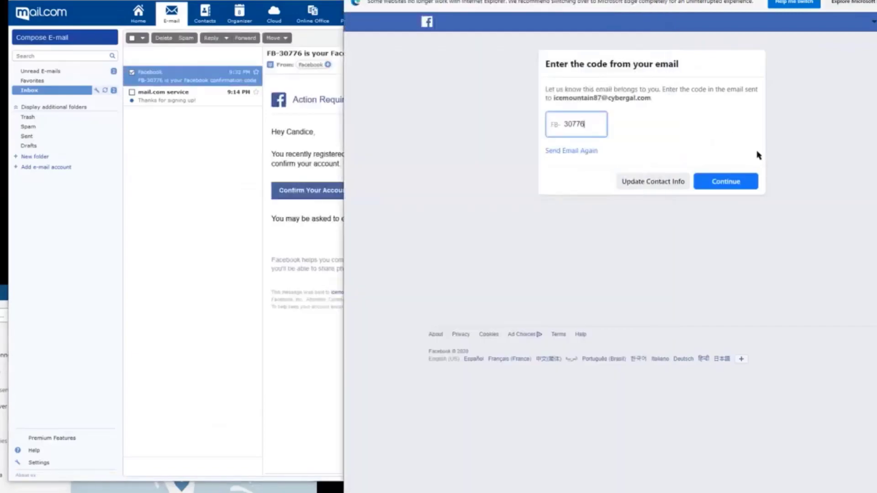
# Enter the emailed confirmation code, dismiss Account Confirmed, and glance at the account menu
pyautogui.click(743, 182)
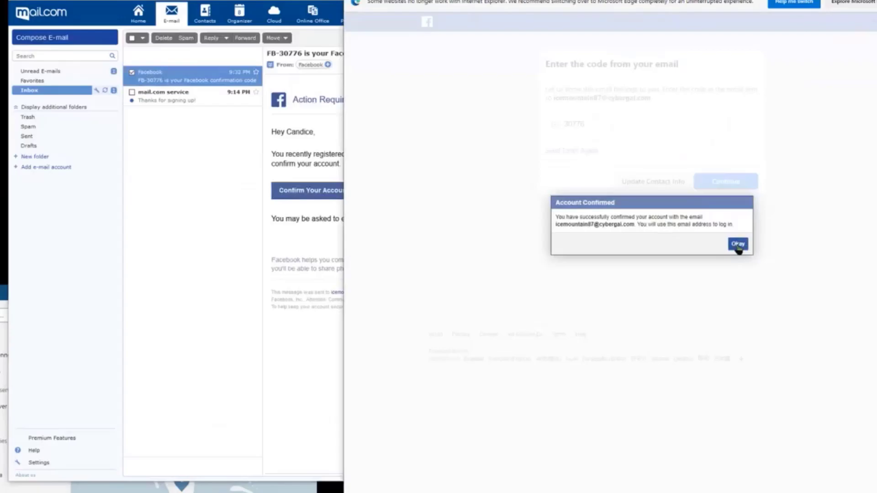
pyautogui.click(738, 245)
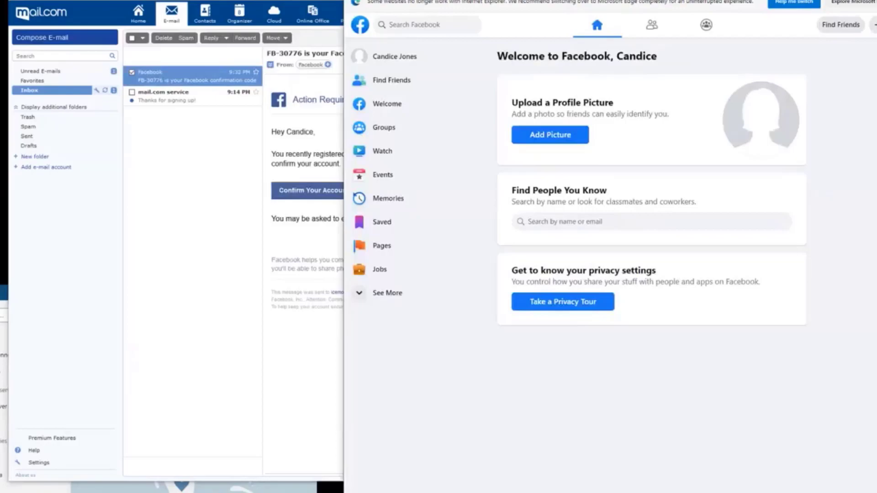
pyautogui.click(873, 24)
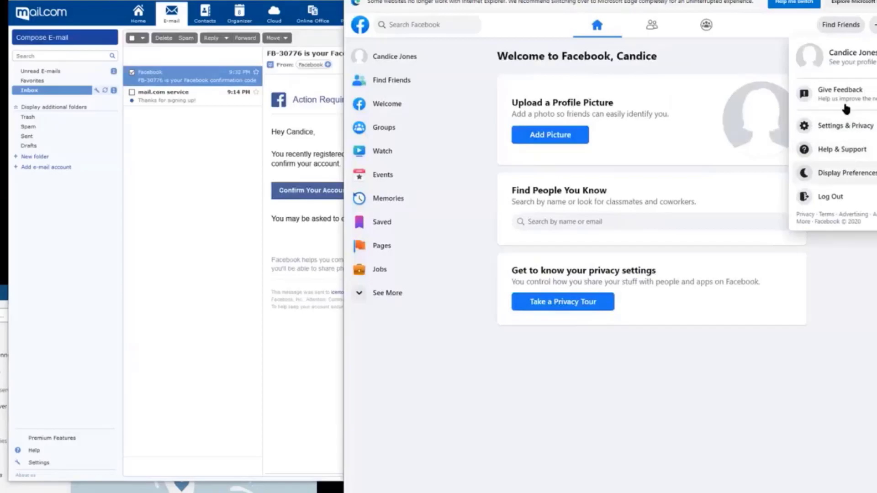
pyautogui.press('Escape')
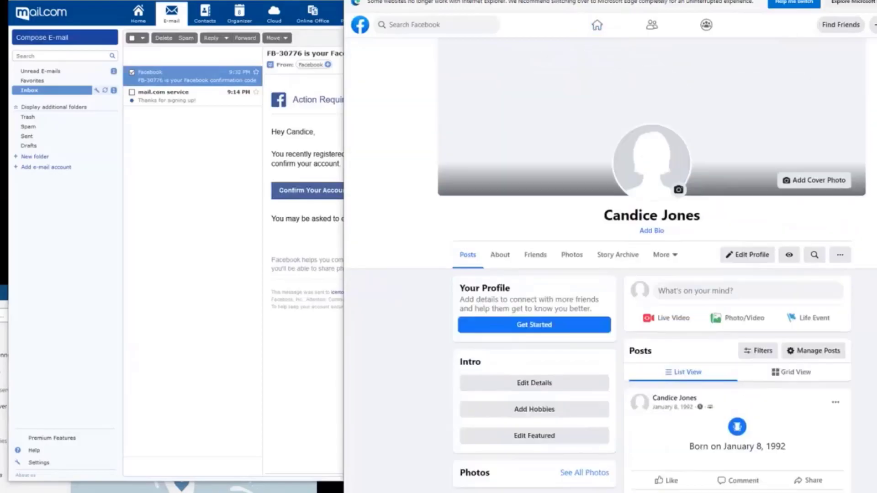
# Add the persona's name, the full alias e-mail address and a 'Facebook:' heading to the notes
pyautogui.hotkey('alt', 'Tab')
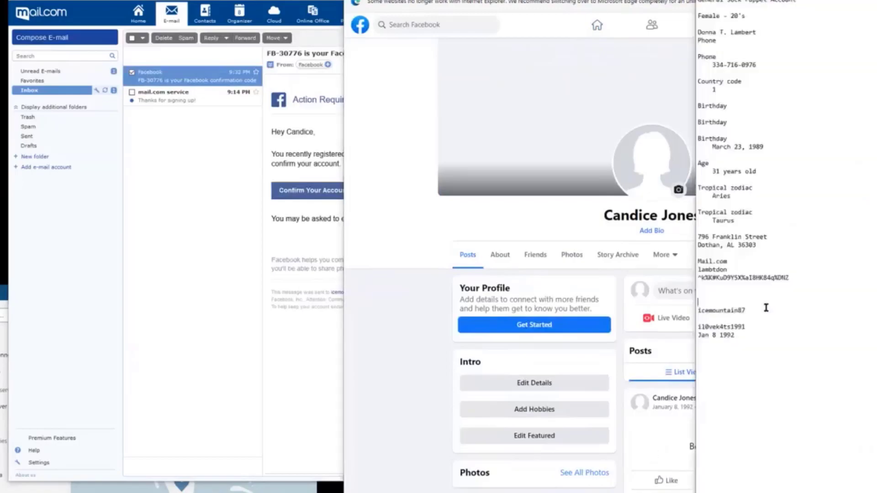
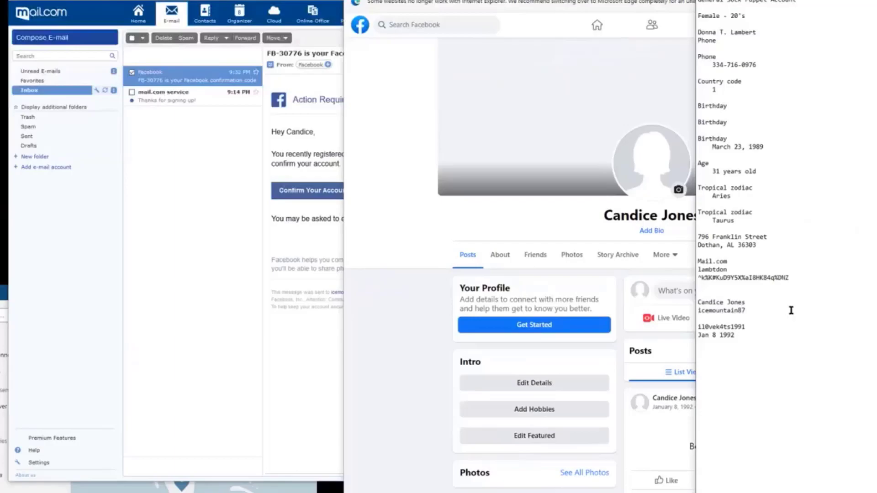
pyautogui.click(754, 314)
pyautogui.write('@cybergal.com')
pyautogui.click(707, 318)
pyautogui.press('Return')
pyautogui.press('Return')
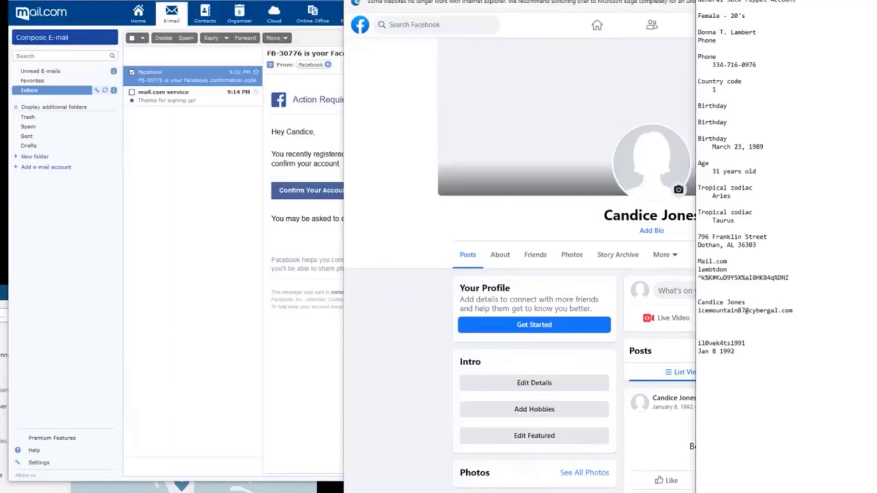
pyautogui.write('Facebook:')
pyautogui.moveTo(740, 354); pyautogui.dragTo(667, 354)
pyautogui.hotkey('ctrl', 'c')
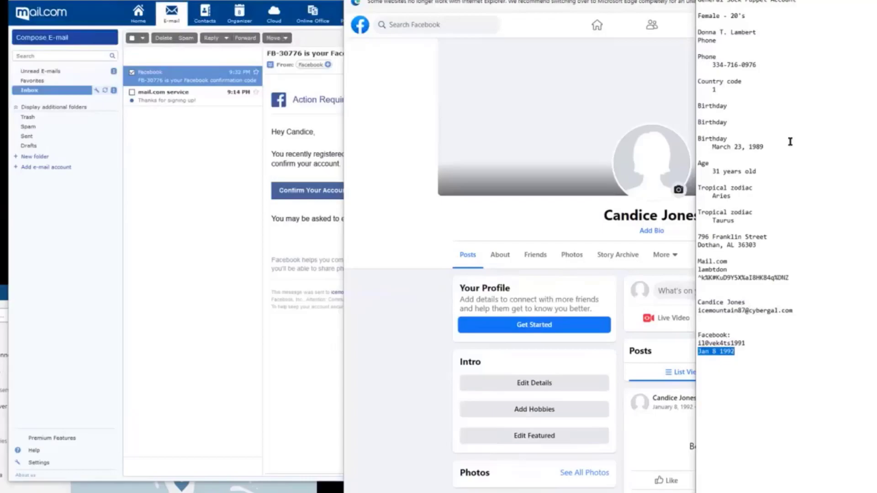
pyautogui.click(789, 146)
pyautogui.hotkey('shift', 'Up')
pyautogui.hotkey('ctrl', 'v')
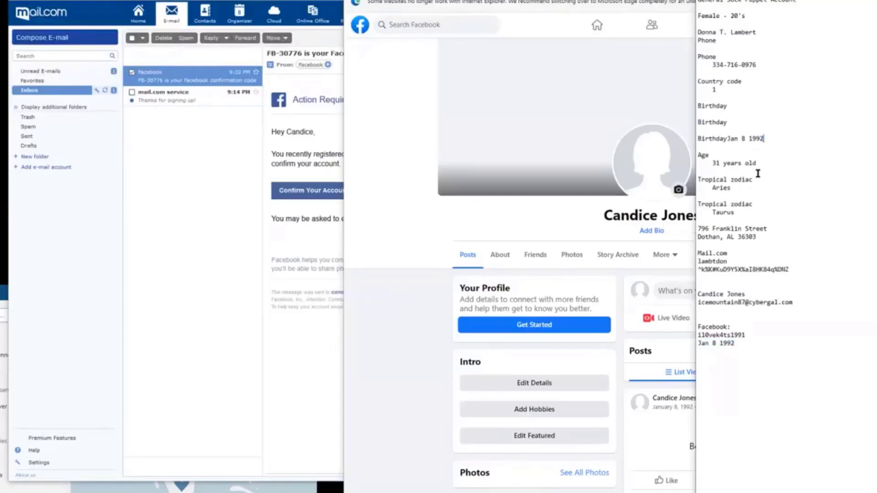
pyautogui.moveTo(730, 123); pyautogui.dragTo(687, 86)
pyautogui.press('BackSpace')
pyautogui.press('BackSpace')
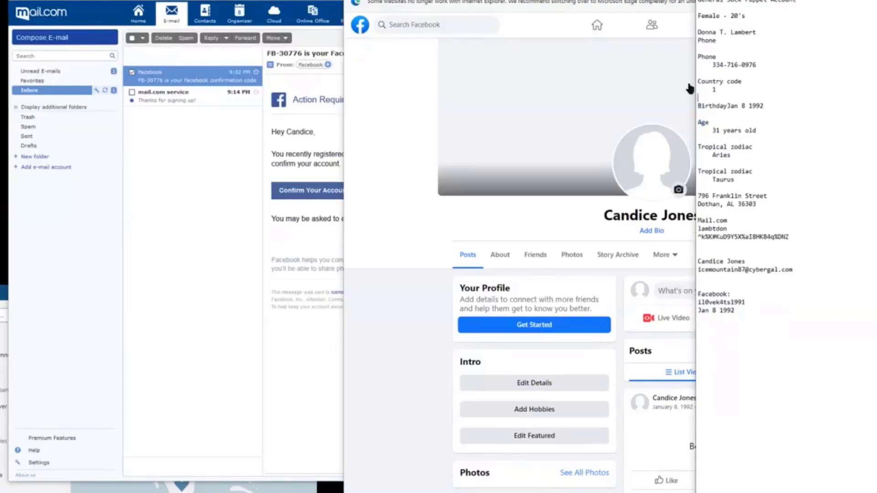
pyautogui.moveTo(727, 106); pyautogui.dragTo(732, 105)
pyautogui.press('Left')
pyautogui.press('Return')
# Delete the old name and phone block and change the age from 31 to 28
pyautogui.moveTo(743, 92); pyautogui.dragTo(675, 24)
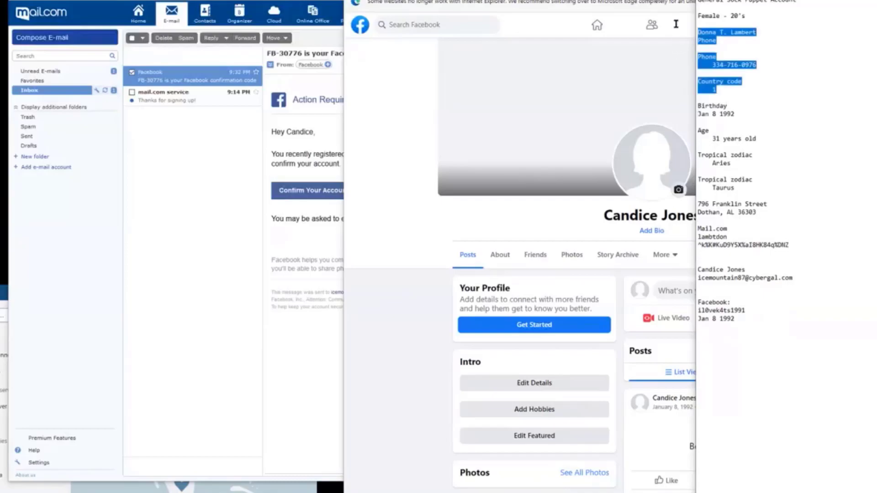
pyautogui.press('Delete')
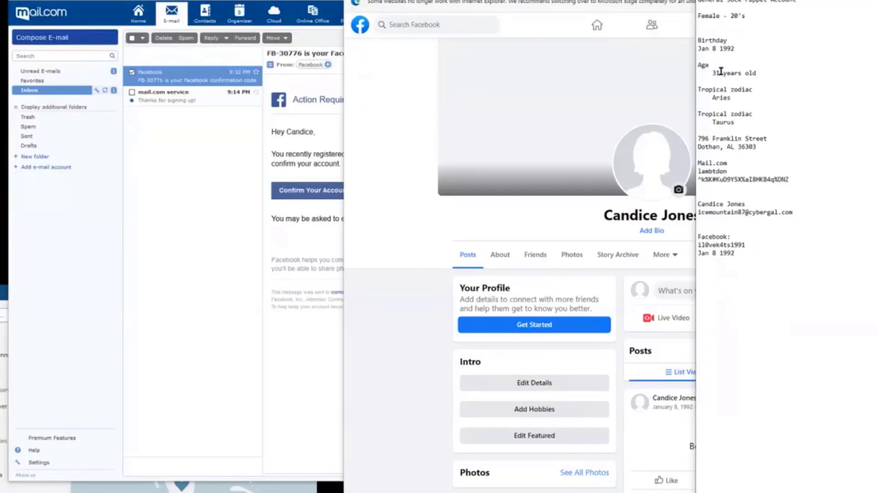
pyautogui.press('BackSpace')
pyautogui.press('BackSpace')
pyautogui.write('28')
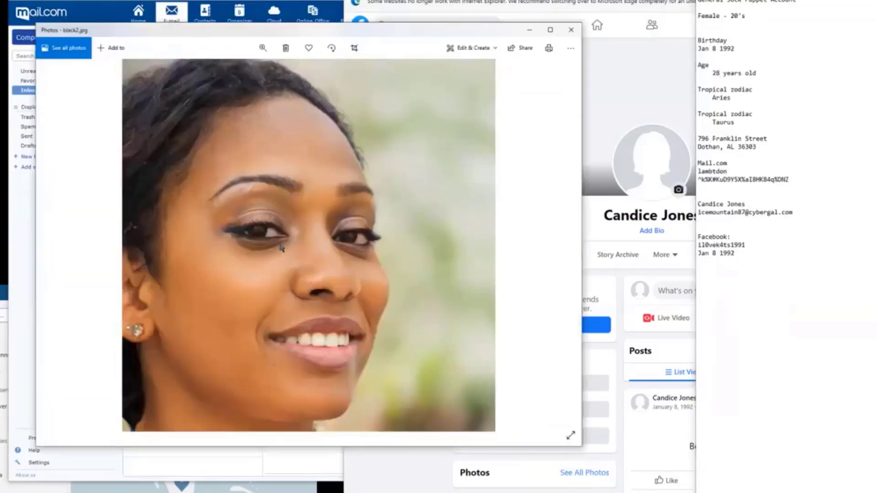
# Start uploading the black2.jpg face photo as the Facebook cover, cancelling the file picker
pyautogui.rightClick(294, 250)
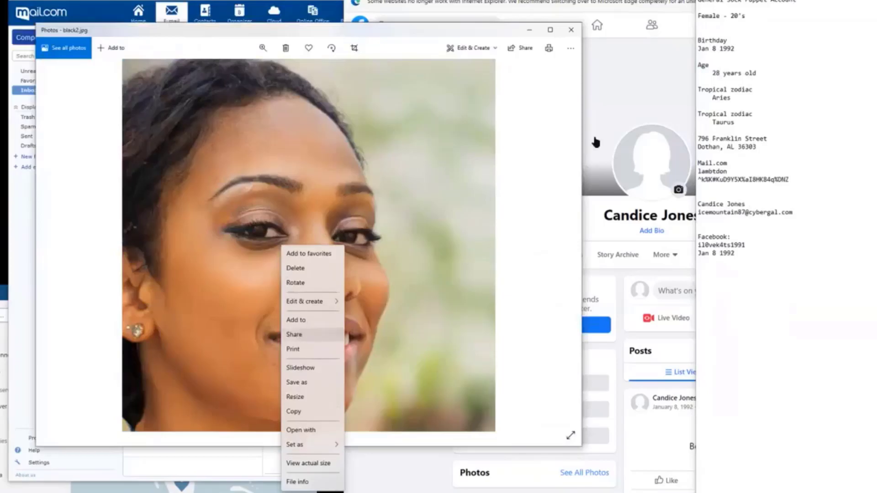
pyautogui.click(679, 189)
pyautogui.click(737, 218)
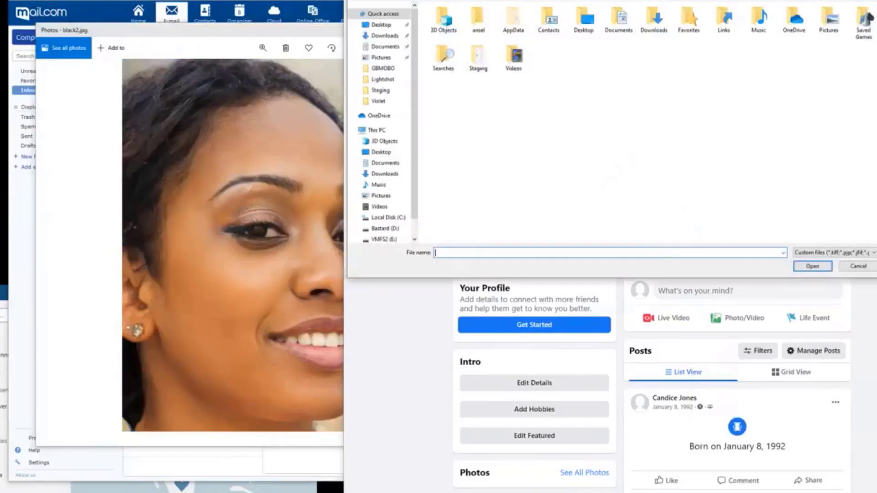
pyautogui.press('Escape')
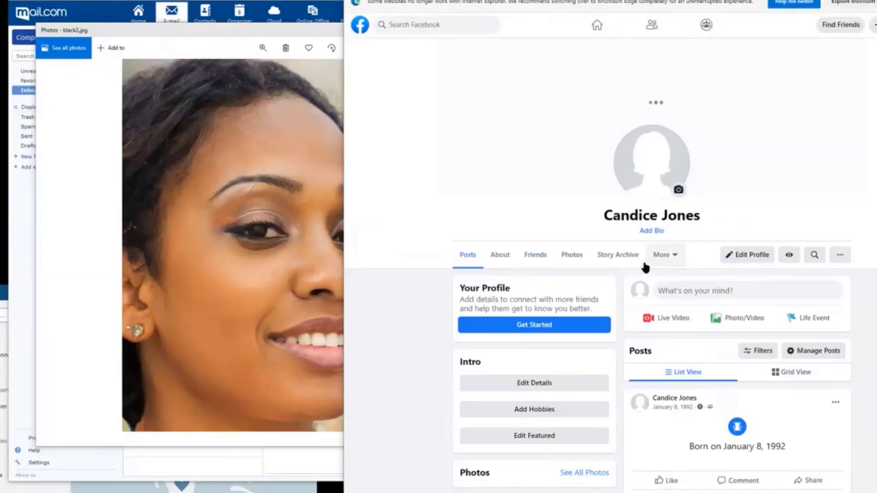
pyautogui.click(651, 175)
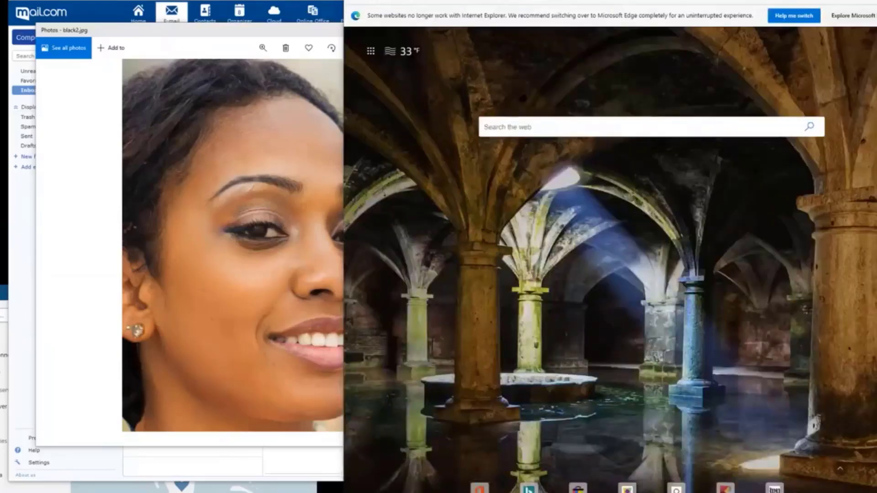
# Search Bing Images for 'kitten picture' and open the Rainbow Kittens results
pyautogui.write('kitten picture')
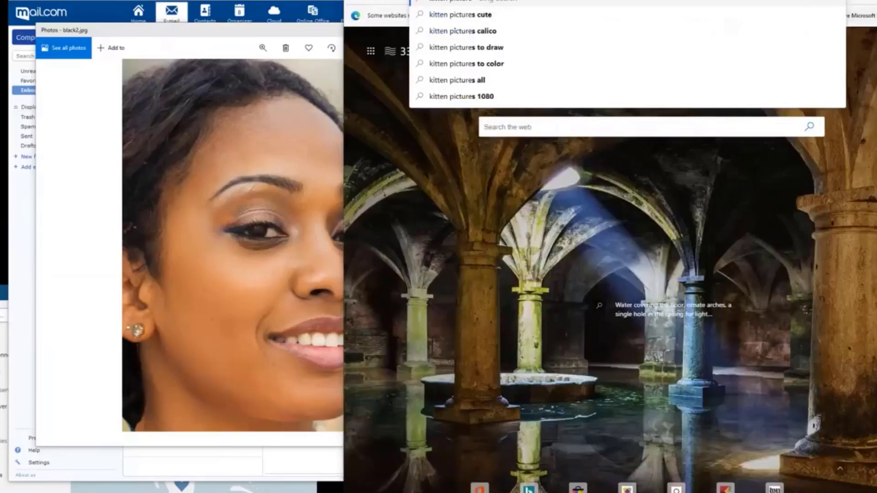
pyautogui.press('Return')
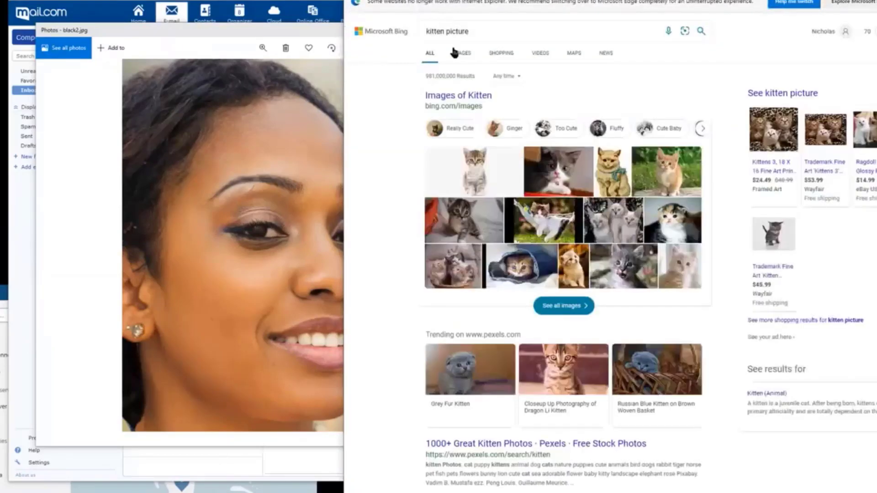
pyautogui.click(461, 52)
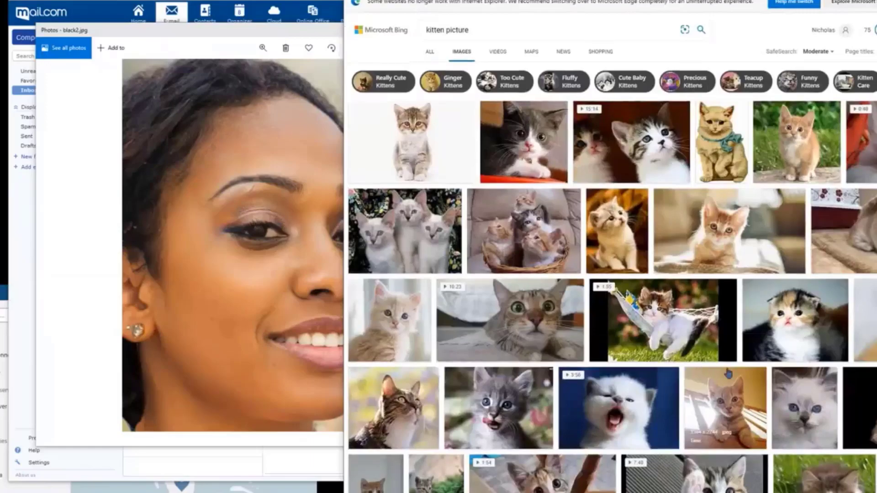
pyautogui.scroll(-15, 728, 374)
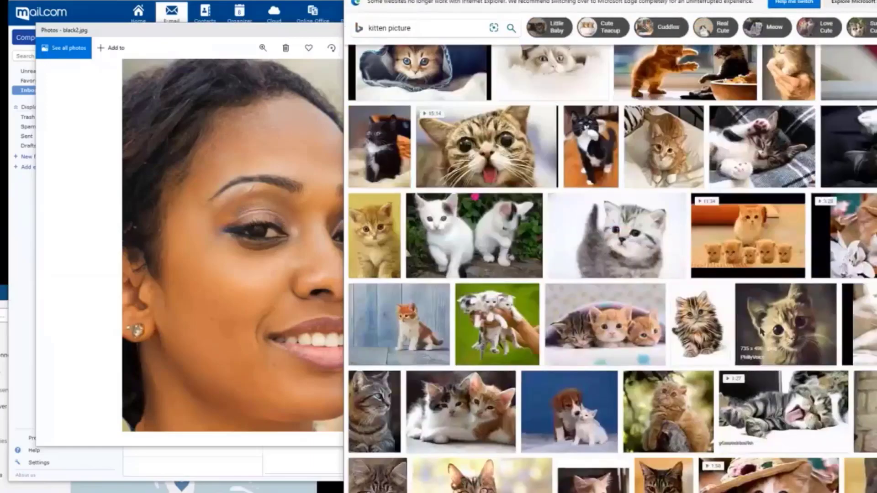
pyautogui.scroll(-5, 761, 332)
pyautogui.click(697, 238)
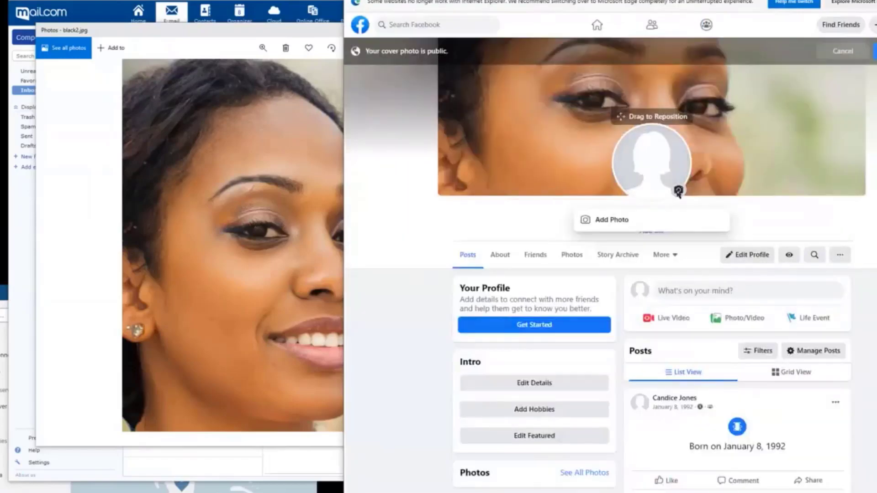
# Save the face photo as the Facebook profile picture
pyautogui.click(678, 191)
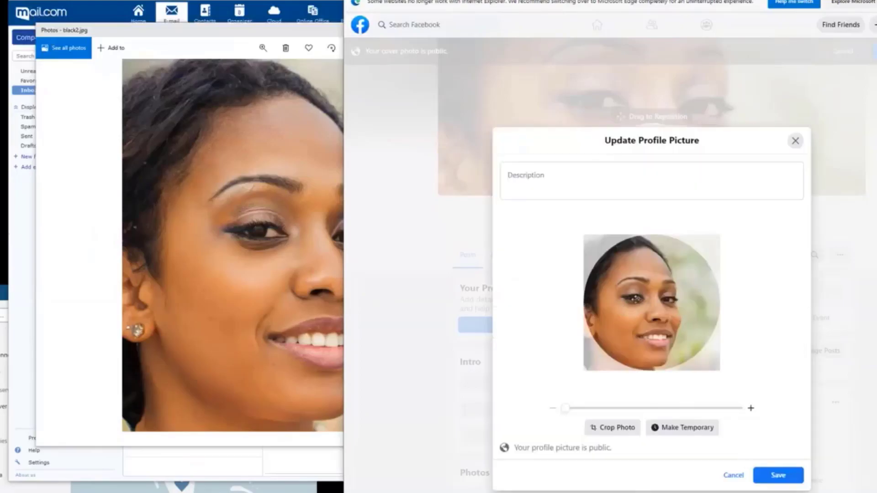
pyautogui.moveTo(566, 411); pyautogui.dragTo(539, 410)
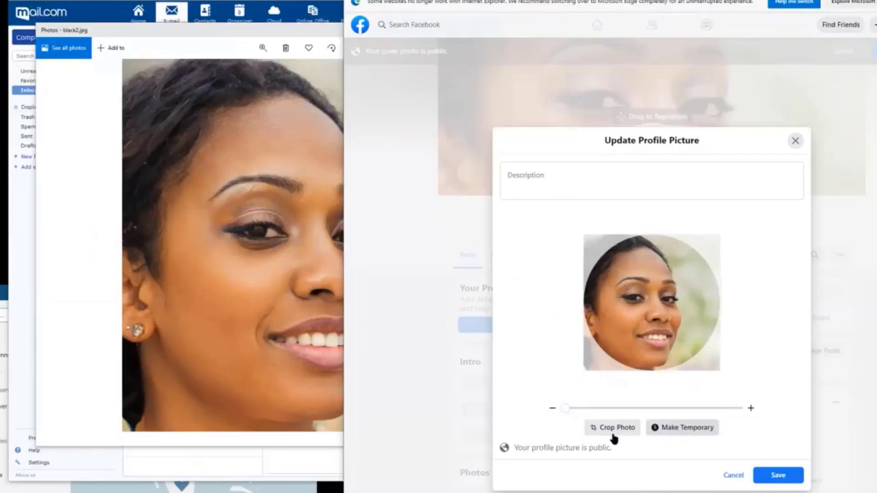
pyautogui.click(782, 480)
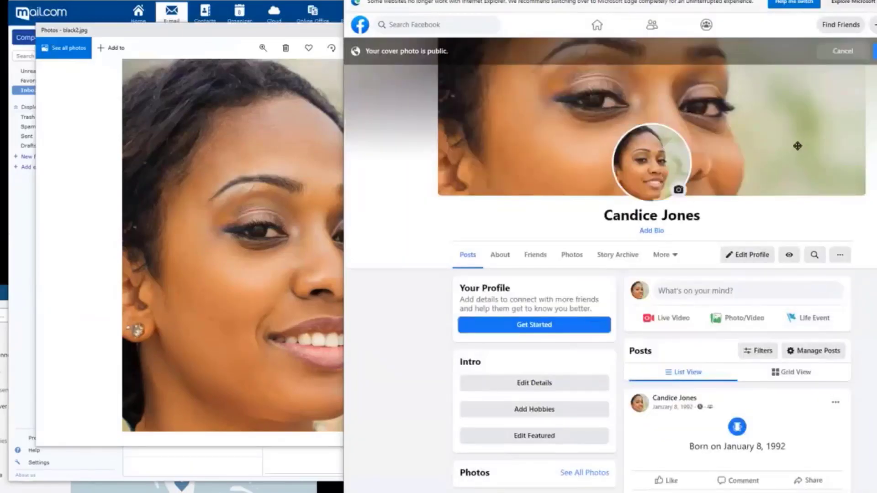
# Reposition and save the cover photo, then start uploading the rainbow kitten image as the new cover
pyautogui.rightClick(785, 137)
pyautogui.click(755, 111)
pyautogui.moveTo(754, 158); pyautogui.dragTo(806, 283)
pyautogui.moveTo(665, 258); pyautogui.dragTo(666, 212)
pyautogui.click(874, 51)
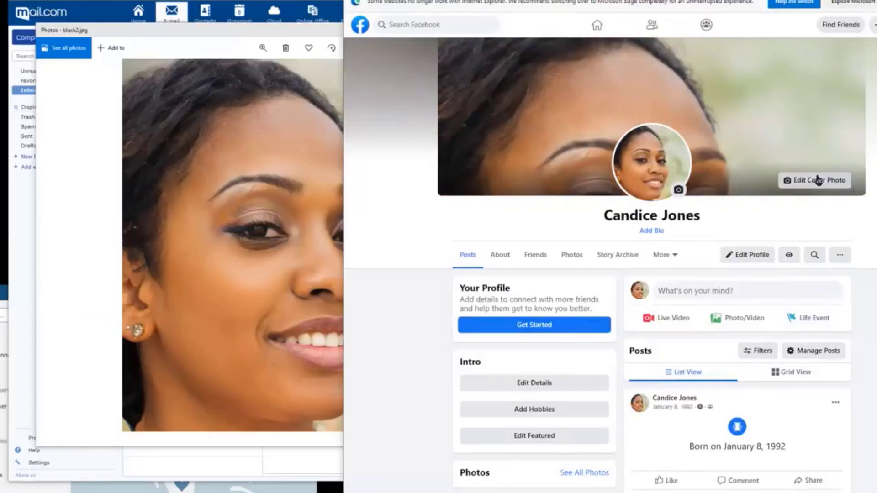
pyautogui.click(817, 180)
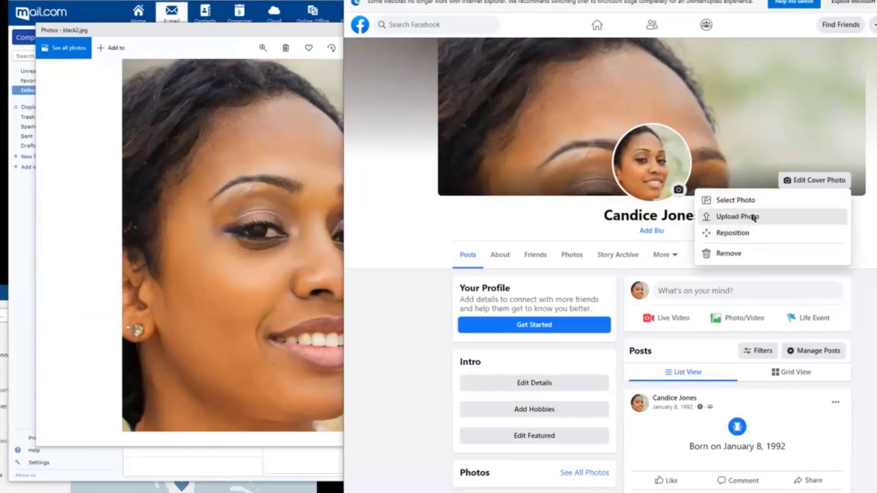
pyautogui.click(737, 217)
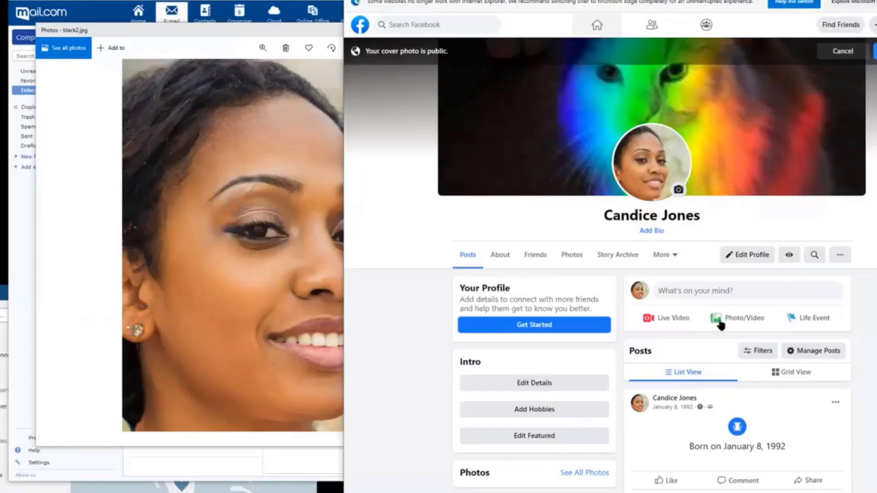
pyautogui.hotkey('ctrl', 'Tab')
# Search Bing Images for 'facebook banner photo cat' and save the first banner image
pyautogui.scroll(-7, 657, 333)
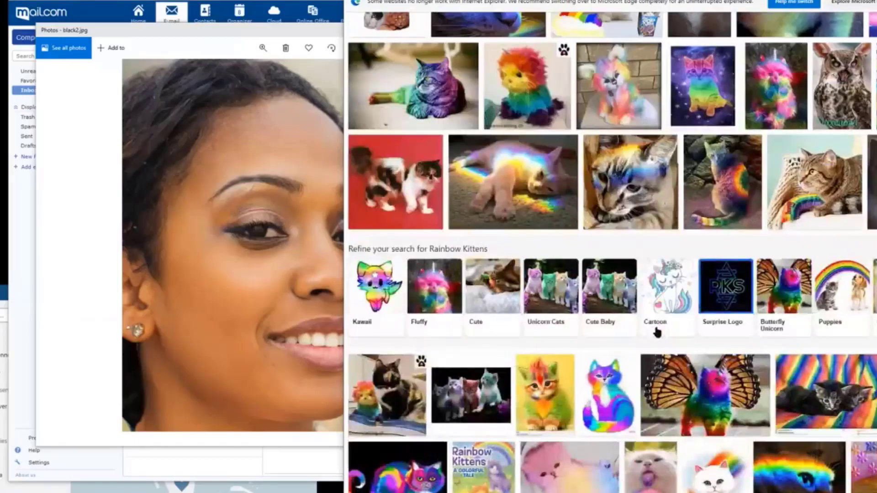
pyautogui.scroll(-8, 657, 333)
pyautogui.press('Home')
pyautogui.hotkey('alt', 'd')
pyautogui.write('facebook banner')
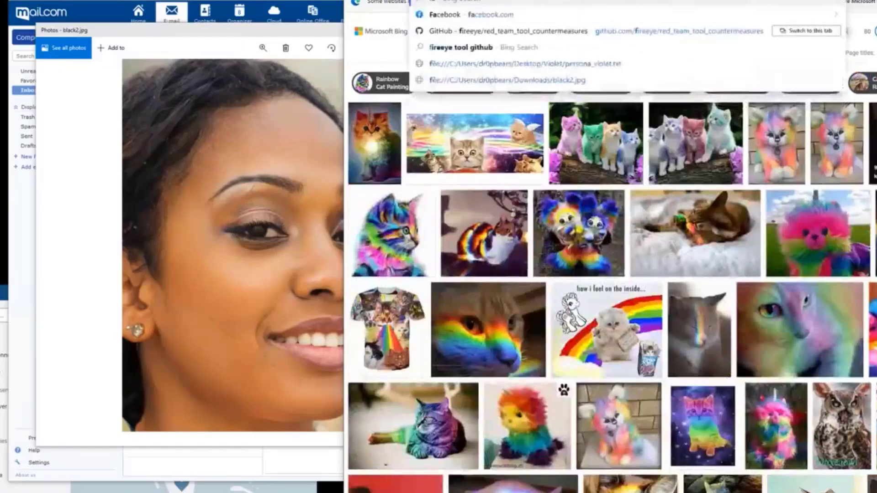
pyautogui.write(' p')
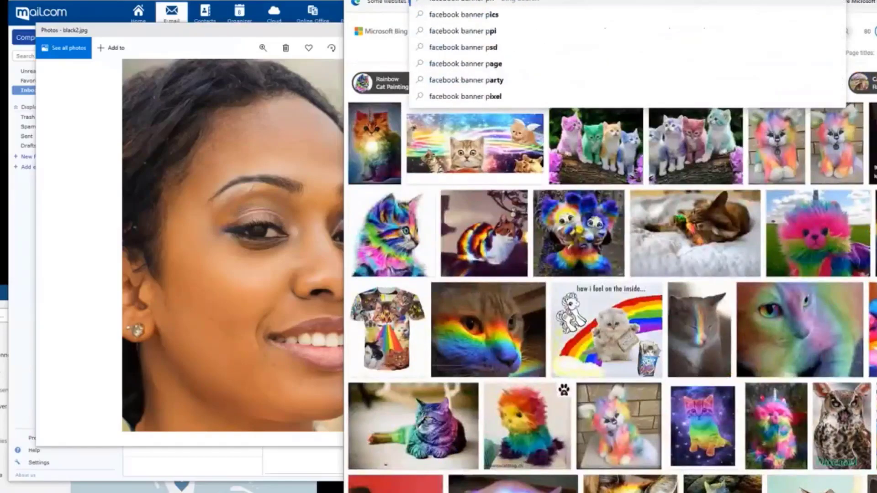
pyautogui.write('hoto cat')
pyautogui.press('Return')
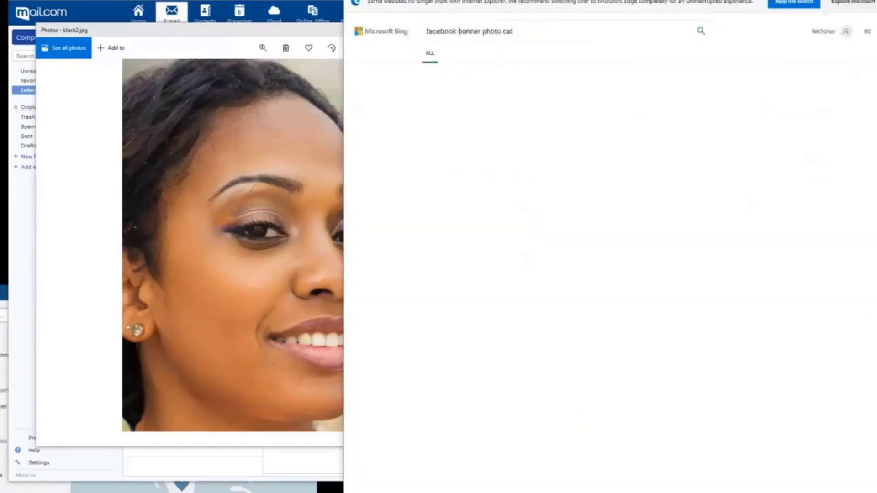
pyautogui.click(647, 140)
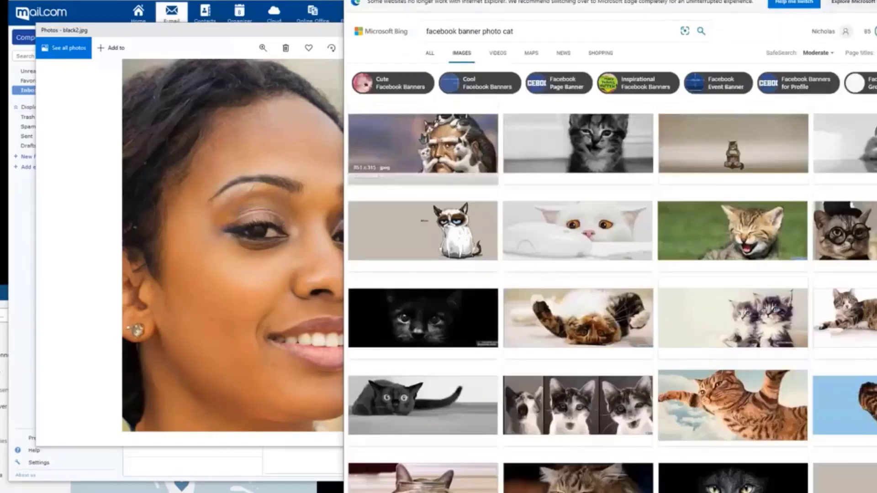
pyautogui.click(500, 163)
pyautogui.rightClick(636, 296)
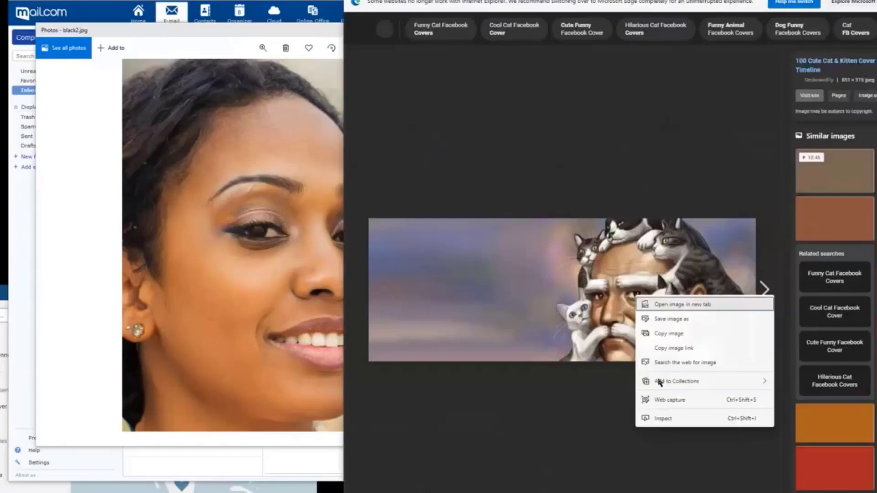
pyautogui.click(681, 323)
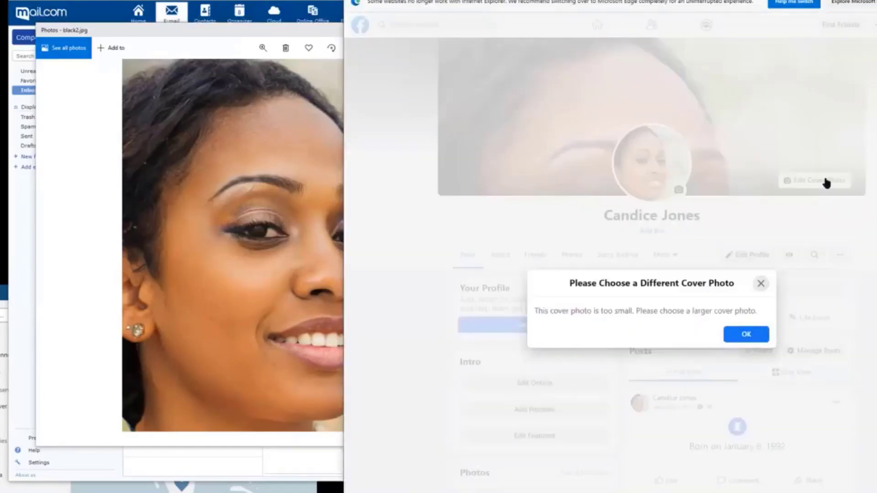
# Dismiss Facebook's cover-photo-too-small warning and retry uploading a different cover photo
pyautogui.click(823, 183)
pyautogui.click(820, 183)
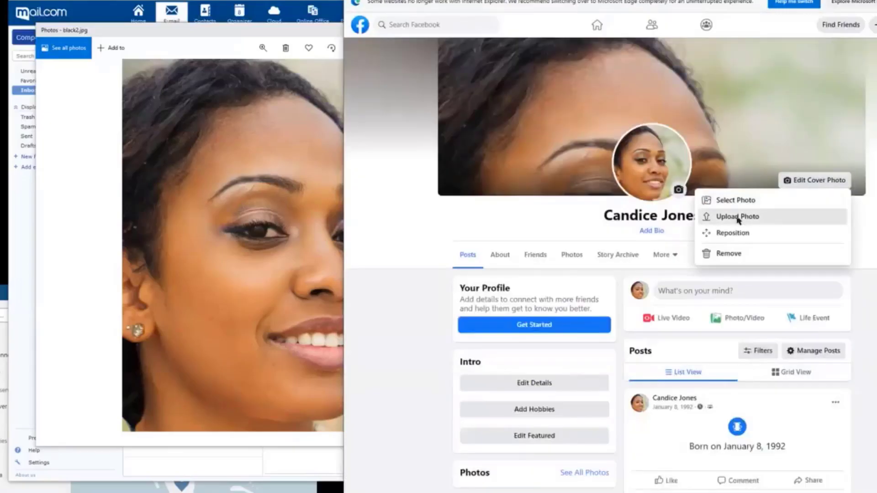
pyautogui.click(739, 219)
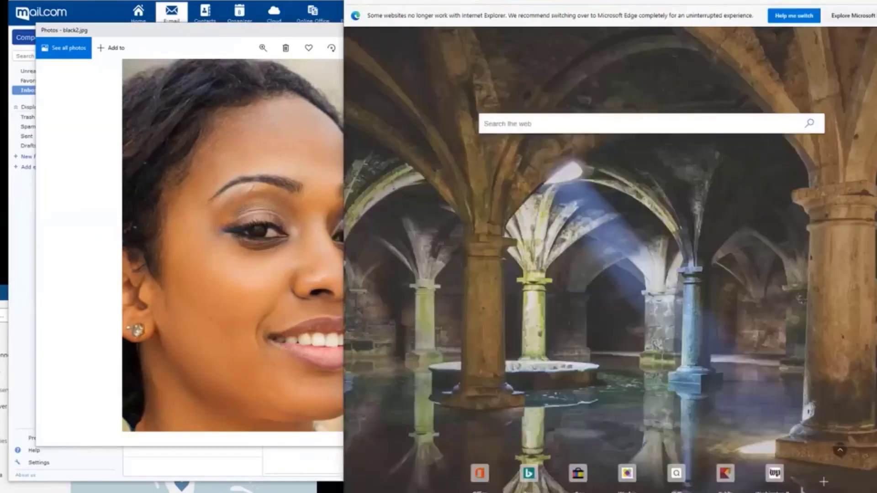
pyautogui.write('twitter')
pyautogui.press('Return')
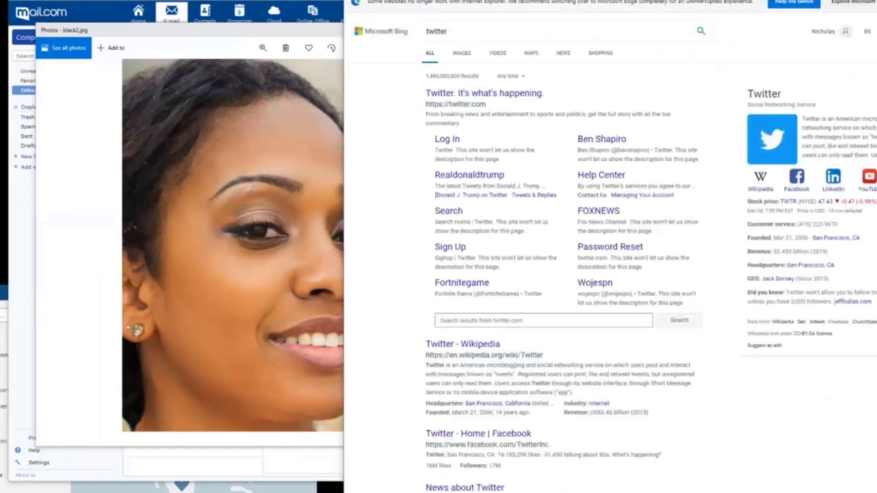
pyautogui.click(519, 94)
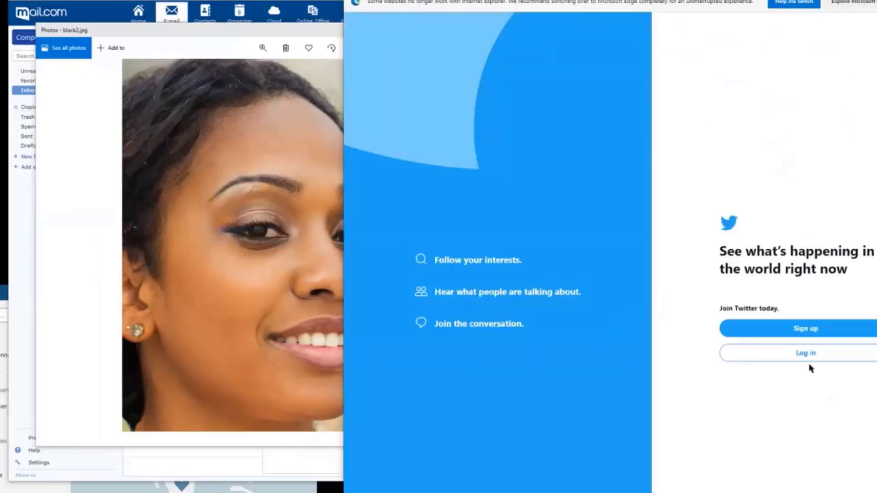
pyautogui.click(807, 329)
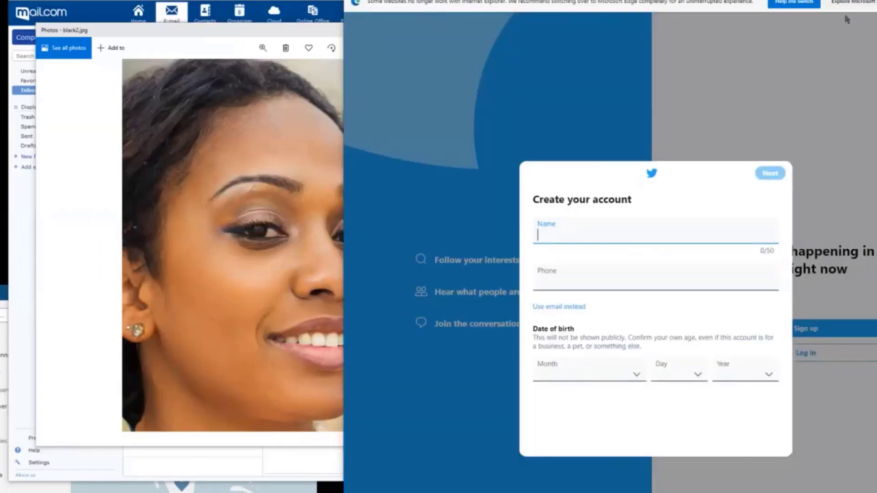
pyautogui.scroll(-1, 695, 129)
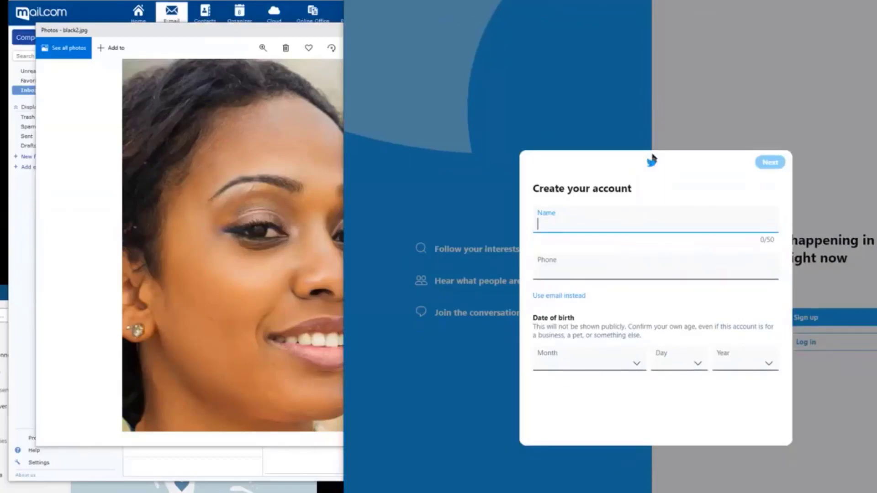
pyautogui.click(791, 110)
pyautogui.click(797, 342)
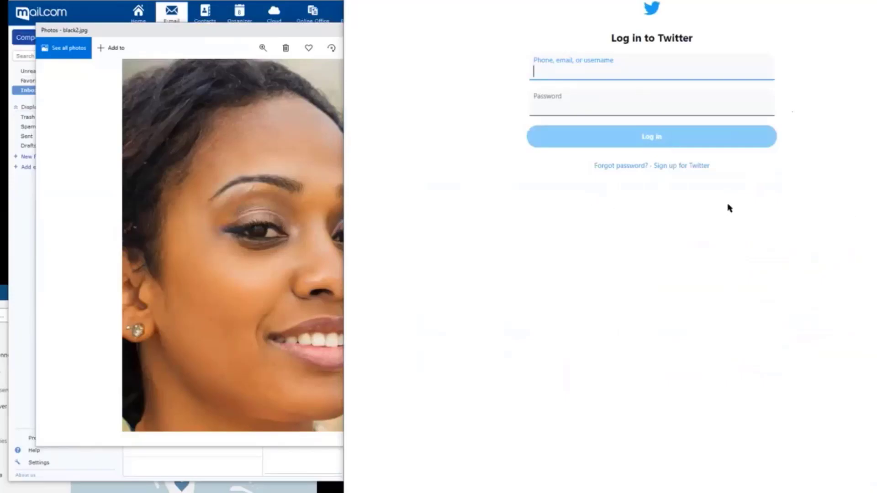
pyautogui.hotkey('alt', 'Left')
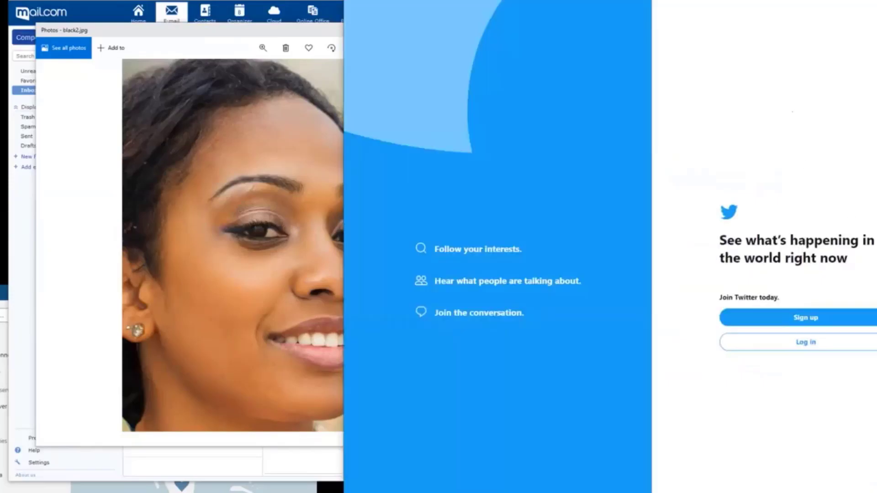
pyautogui.hotkey('alt', 'Left')
pyautogui.write('inst')
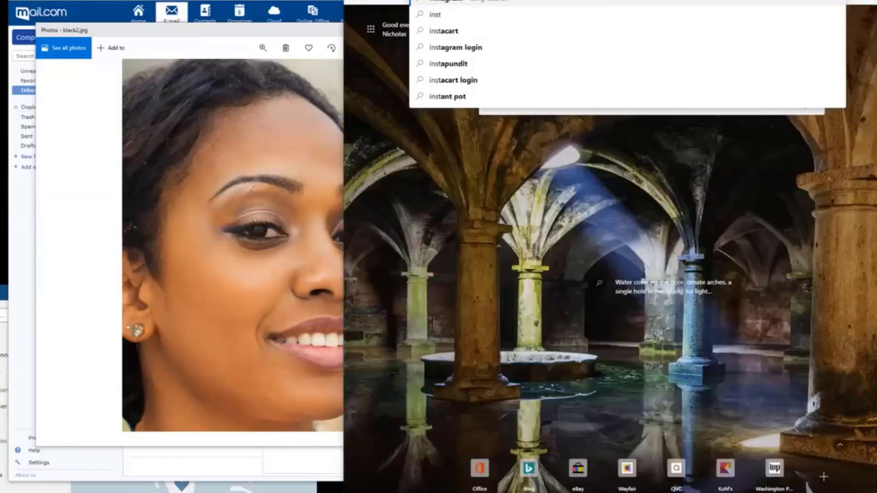
# Search Bing for instagram, accept cookies, and start Instagram signup via Log in with Facebook
pyautogui.press('Return')
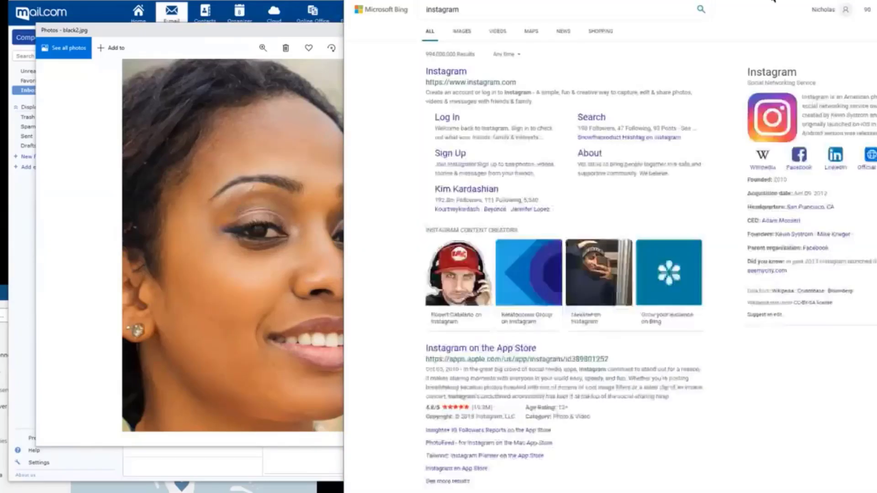
pyautogui.click(460, 70)
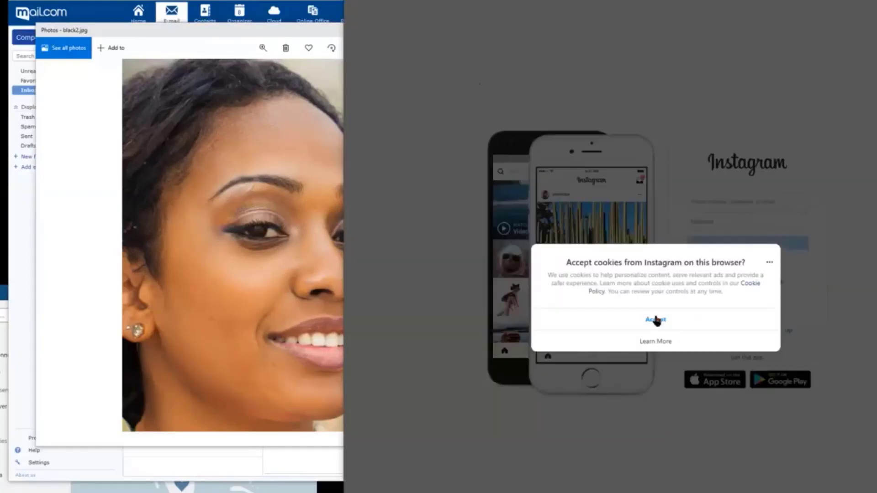
pyautogui.click(658, 318)
pyautogui.click(729, 283)
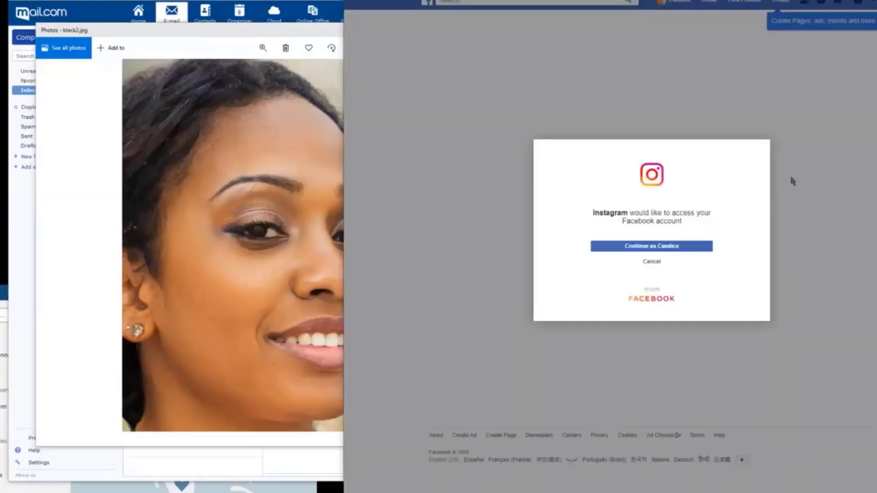
pyautogui.click(649, 247)
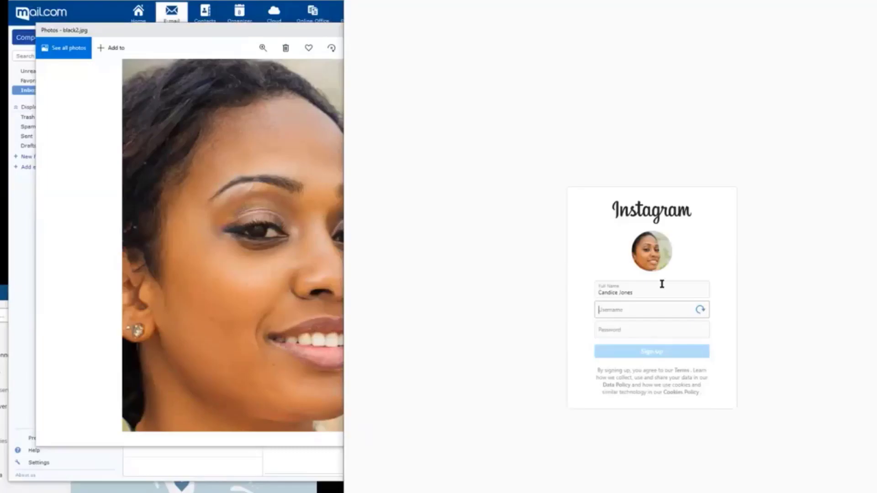
# Type a username into the signup form and bring the persona photo window forward
pyautogui.write('diceyj')
pyautogui.click(619, 331)
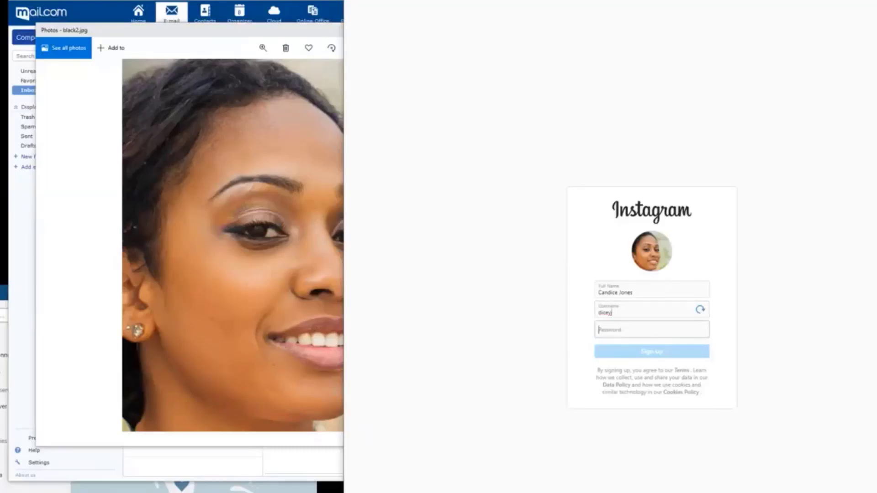
pyautogui.click(85, 107)
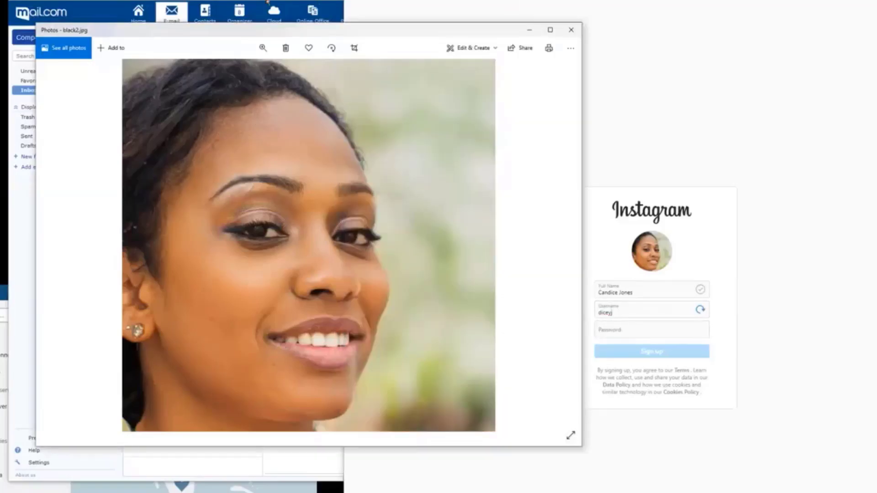
# Generate a secure password in the password manager and save it under an insta label in the persona notes
pyautogui.hotkey('alt', 'Tab')
pyautogui.click(592, 2)
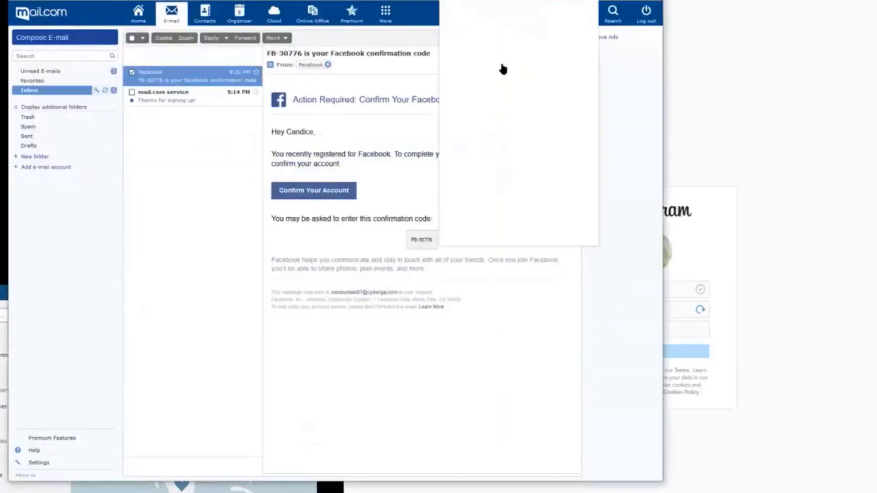
pyautogui.click(491, 199)
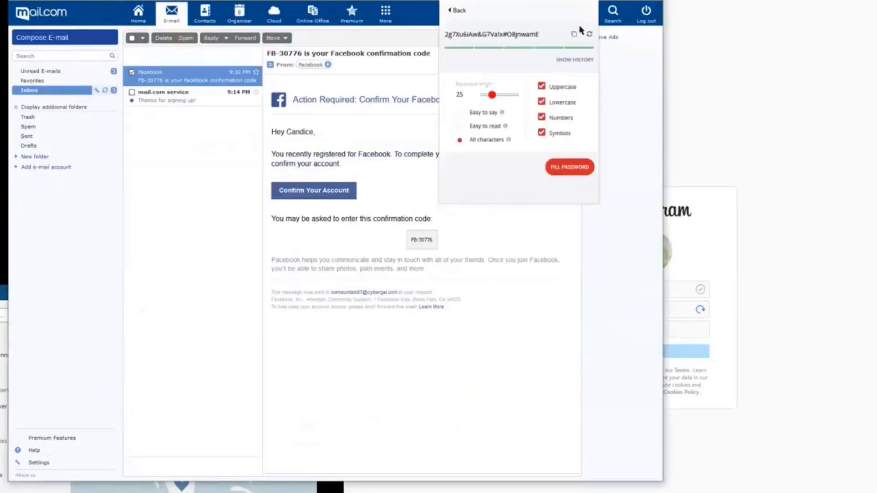
pyautogui.click(571, 36)
pyautogui.click(830, 345)
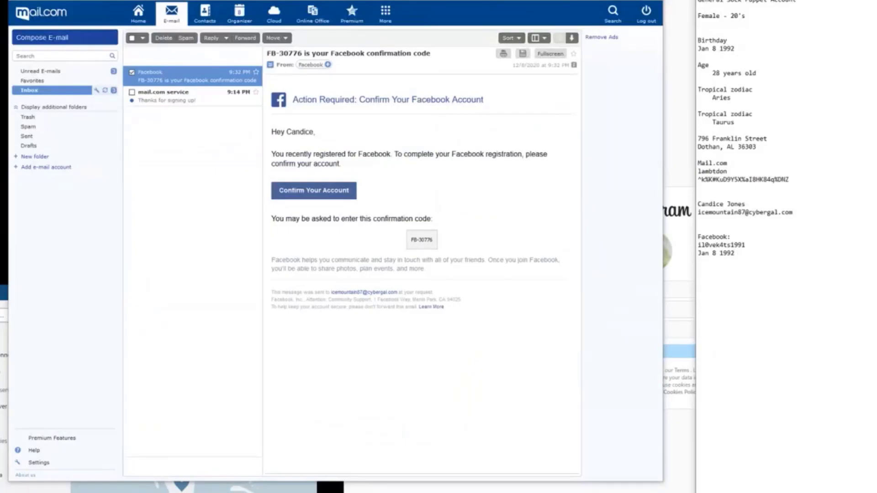
pyautogui.write('insta:  diceyj')
pyautogui.hotkey('ctrl', 'v')
# Paste the generated password into Instagram's Password field and try submitting the signup
pyautogui.click(671, 335)
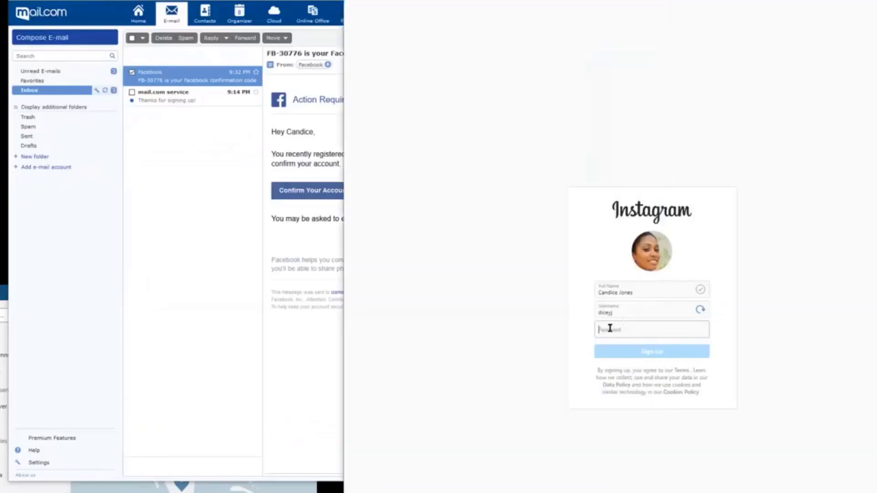
pyautogui.hotkey('ctrl', 'v')
pyautogui.click(648, 352)
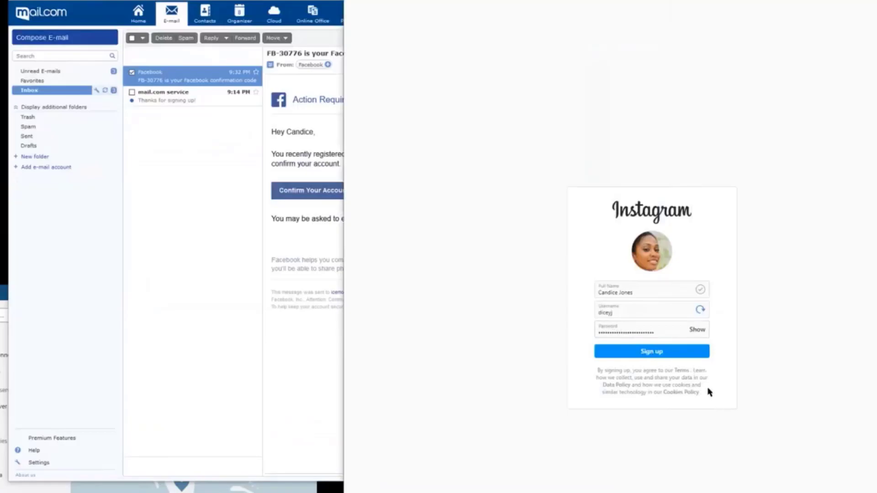
pyautogui.click(659, 354)
pyautogui.click(659, 353)
# Show the password, swap in an Instagram-suggested username, and select it for editing
pyautogui.click(694, 330)
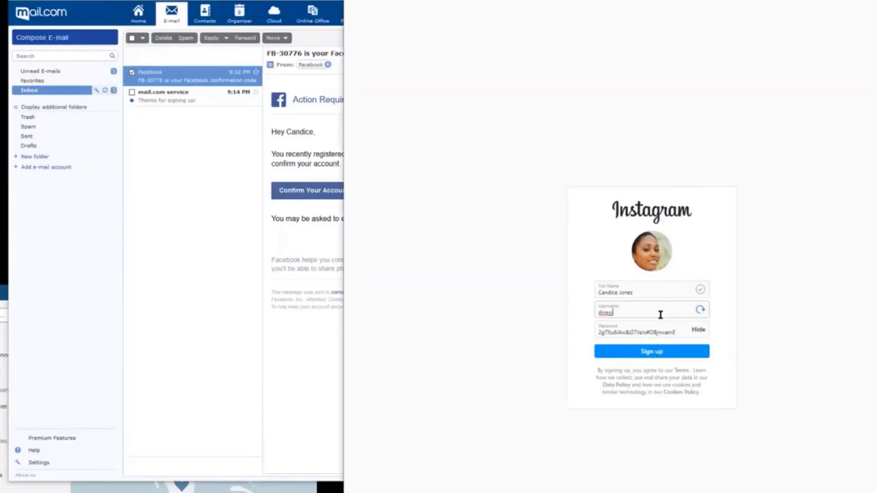
pyautogui.click(695, 312)
pyautogui.click(666, 313)
pyautogui.hotkey('ctrl', 'a')
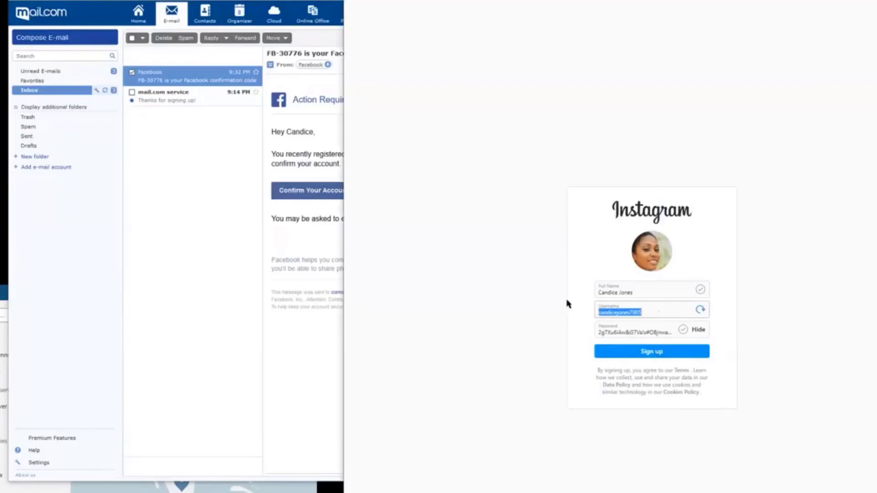
# Type a custom username in place of the suggested one
pyautogui.write('candy')
pyautogui.press('BackSpace')
pyautogui.write('_e_jone')
pyautogui.press('BackSpace')
pyautogui.press('BackSpace')
pyautogui.press('BackSpace')
pyautogui.press('BackSpace')
pyautogui.press('BackSpace')
pyautogui.press('BackSpace')
pyautogui.write('yj')
pyautogui.click(699, 352)
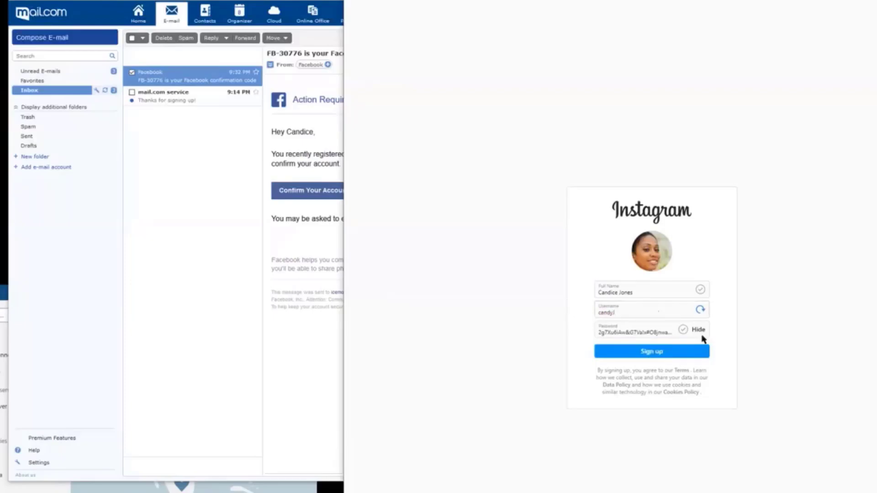
# Cycle through suggested usernames, mask the password, and try Sign up
pyautogui.click(700, 311)
pyautogui.click(698, 330)
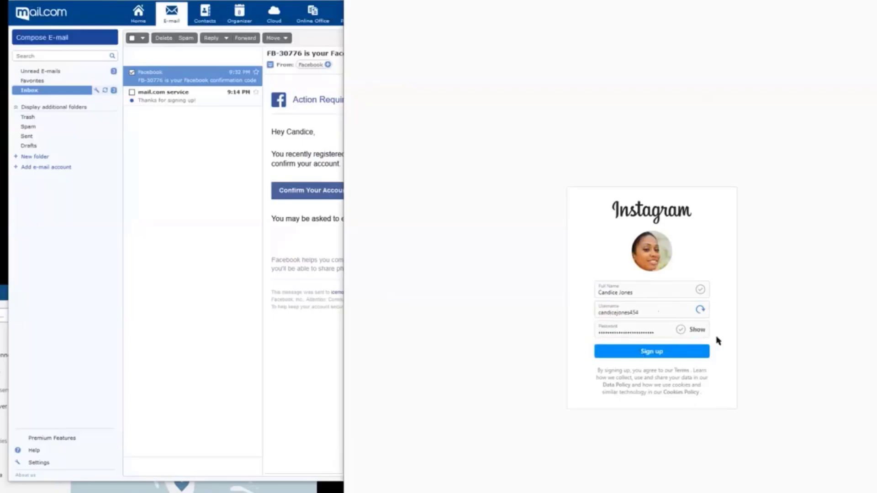
pyautogui.click(700, 311)
pyautogui.click(662, 353)
pyautogui.click(700, 309)
pyautogui.click(676, 354)
# Keep clicking Sign up until the page goes blank and reloads
pyautogui.rightClick(656, 356)
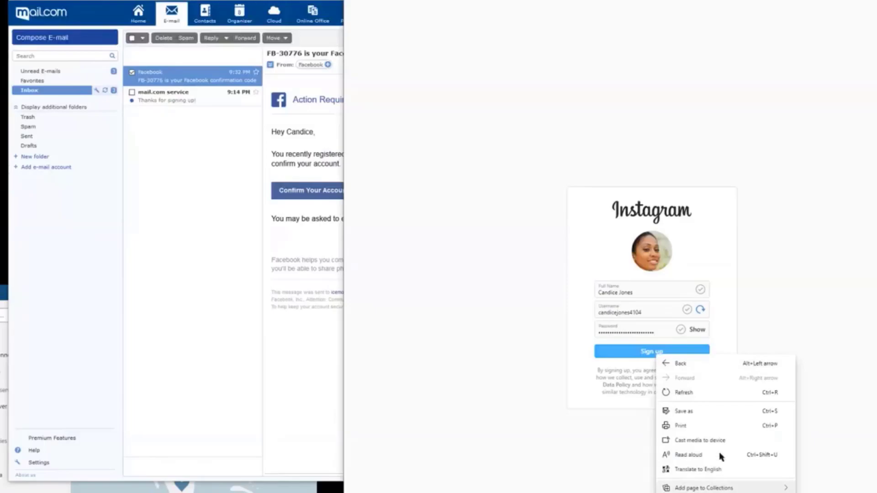
pyautogui.click(849, 397)
pyautogui.click(663, 354)
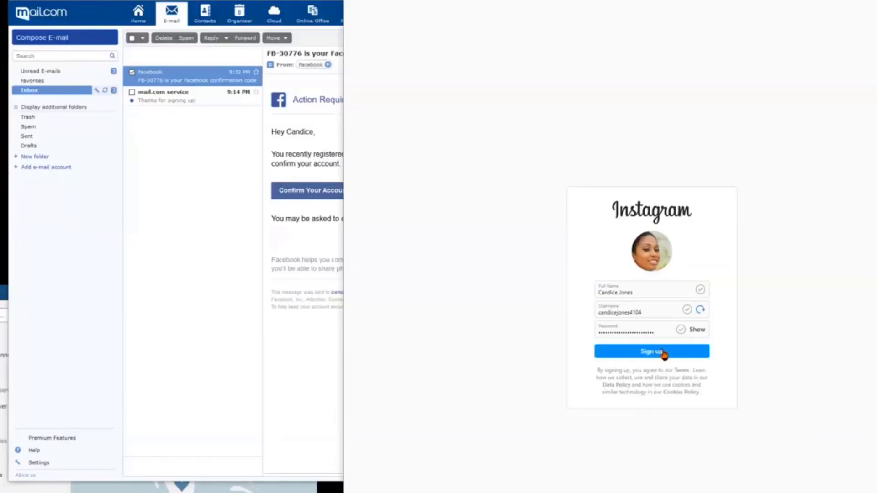
pyautogui.click(662, 352)
pyautogui.click(661, 351)
pyautogui.click(661, 350)
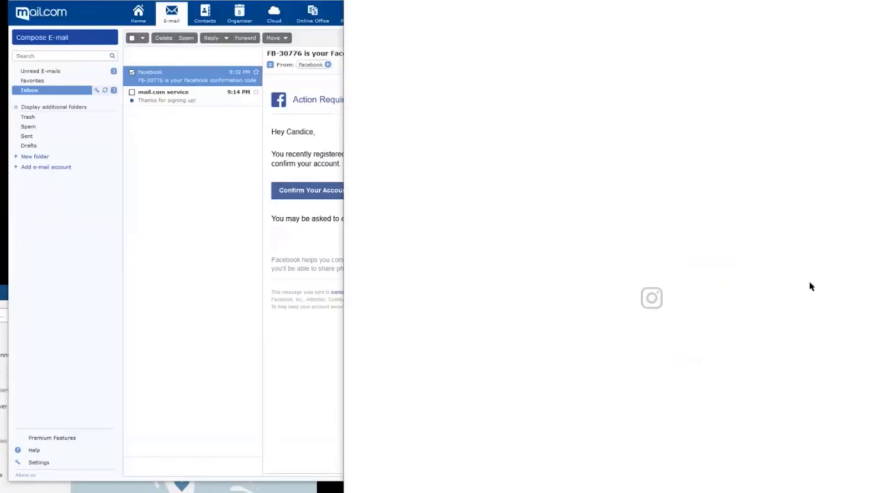
# Reload the signup page and replace the suggested username with a custom one
pyautogui.click(760, 283)
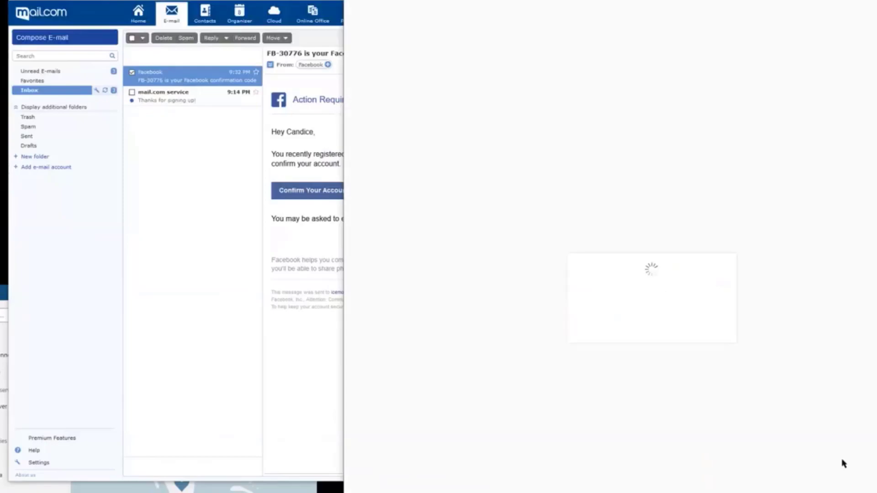
pyautogui.click(699, 311)
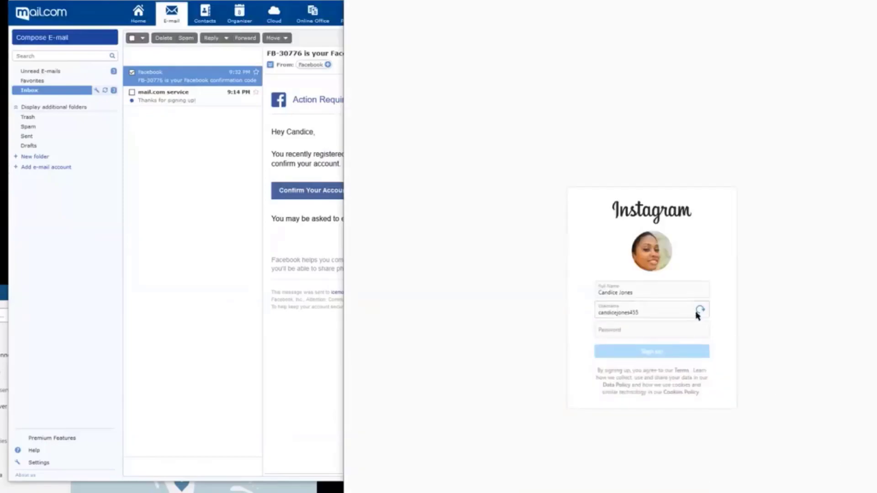
pyautogui.click(637, 327)
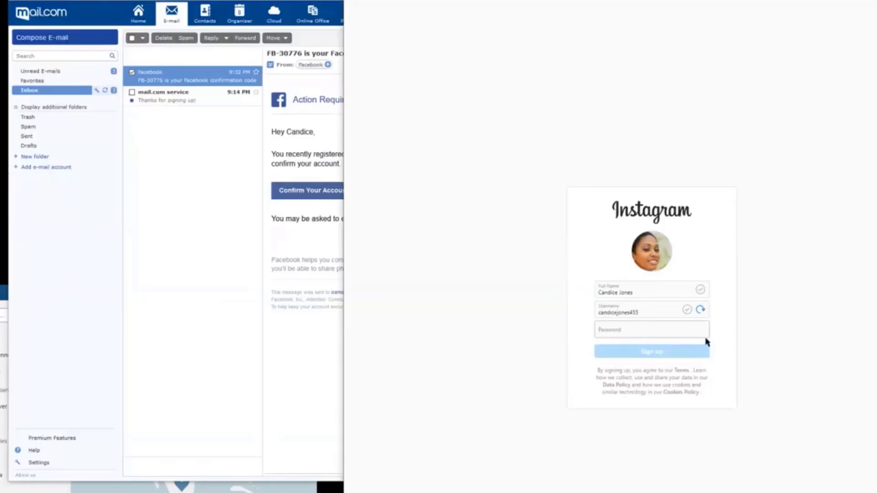
pyautogui.moveTo(651, 313); pyautogui.dragTo(631, 313)
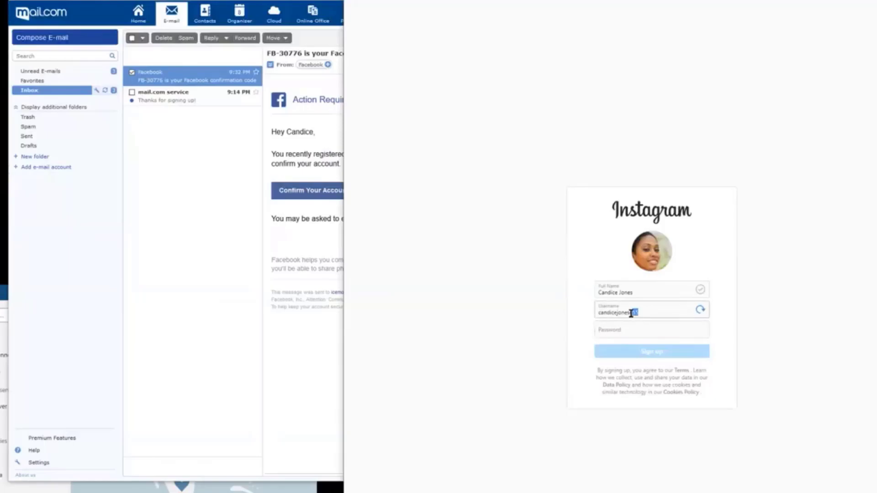
pyautogui.press('BackSpace')
pyautogui.hotkey('ctrl', 'a')
pyautogui.press('BackSpace')
pyautogui.click(665, 329)
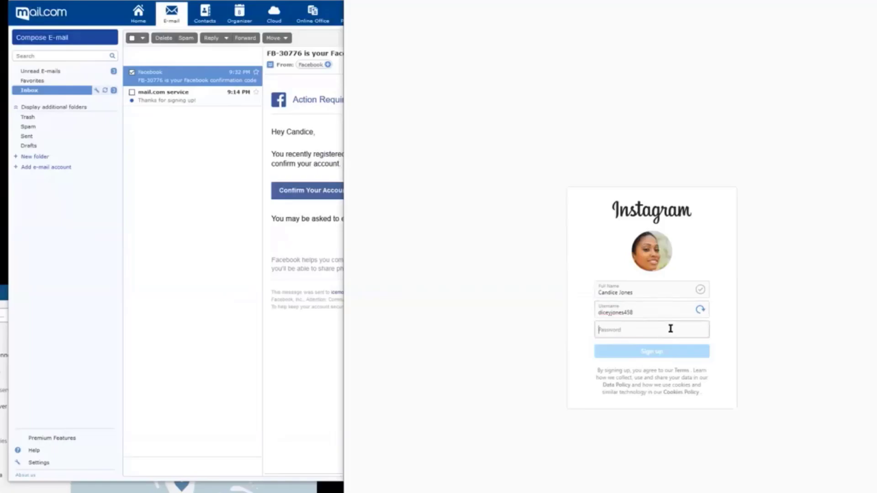
# Paste the saved Instagram password from the notes, check it, then clear the Password field
pyautogui.hotkey('alt', 'Tab')
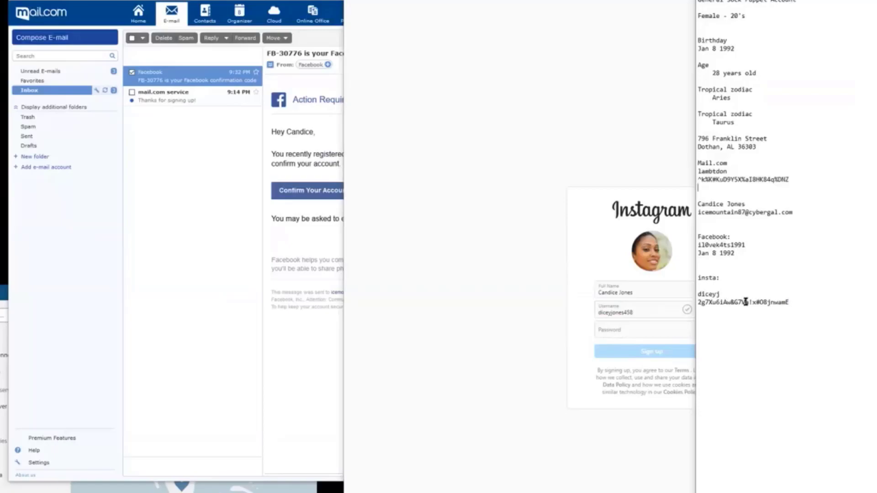
pyautogui.moveTo(745, 302); pyautogui.dragTo(697, 302)
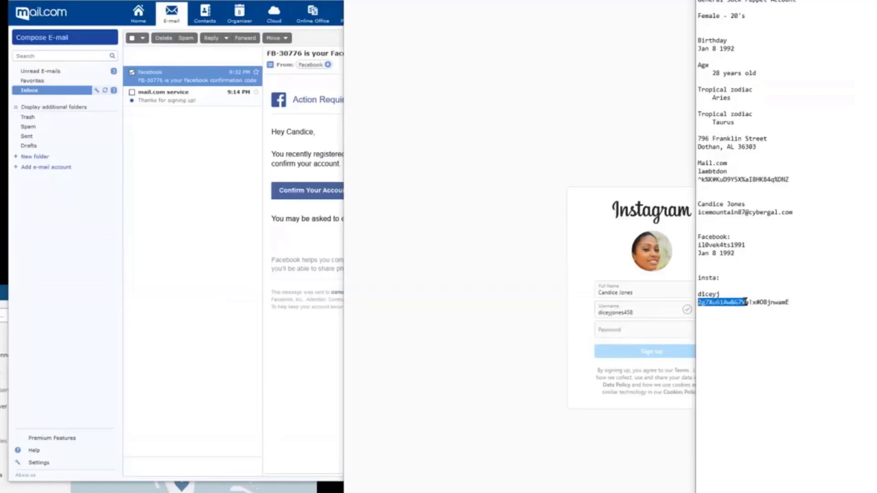
pyautogui.click(623, 328)
pyautogui.hotkey('ctrl', 'v')
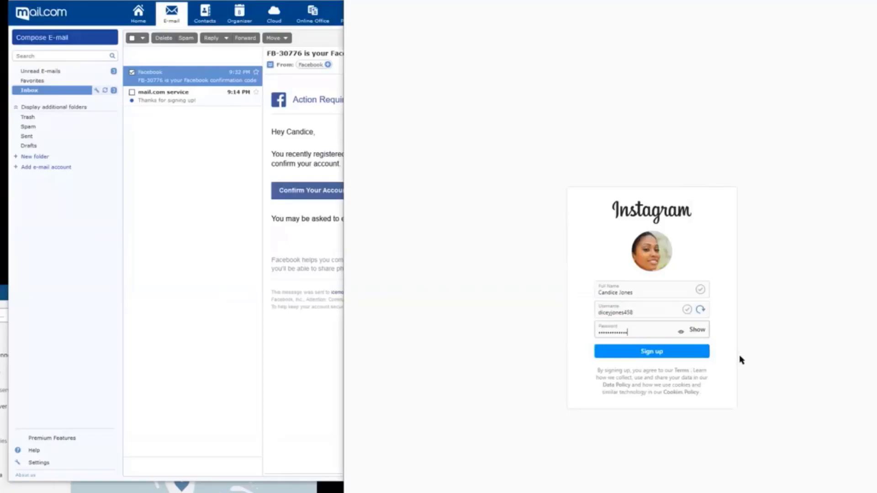
pyautogui.click(696, 335)
pyautogui.click(696, 336)
pyautogui.doubleClick(653, 336)
pyautogui.write('p')
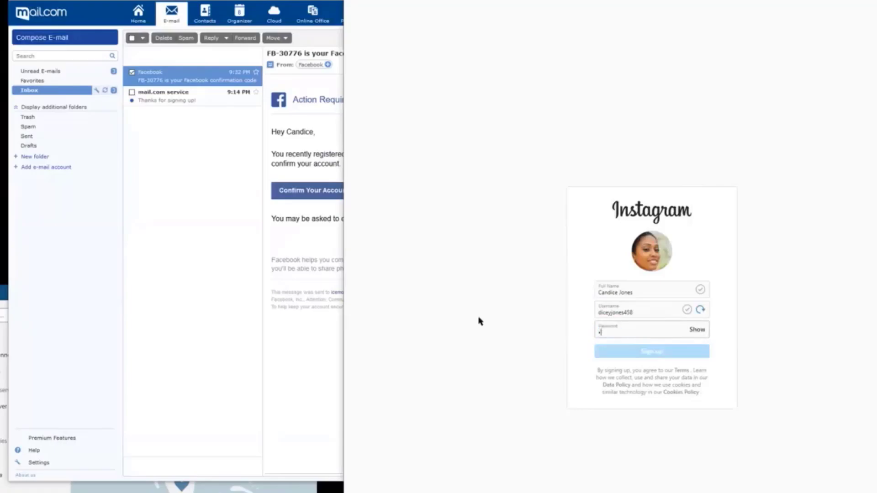
pyautogui.press('BackSpace')
# Select the saved Facebook password in the persona notes
pyautogui.hotkey('alt', 'Tab')
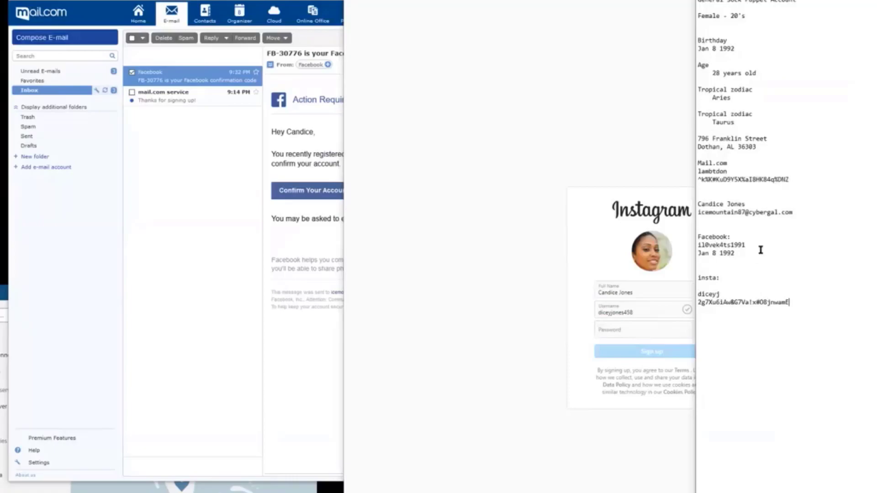
pyautogui.hotkey('shift', 'Home')
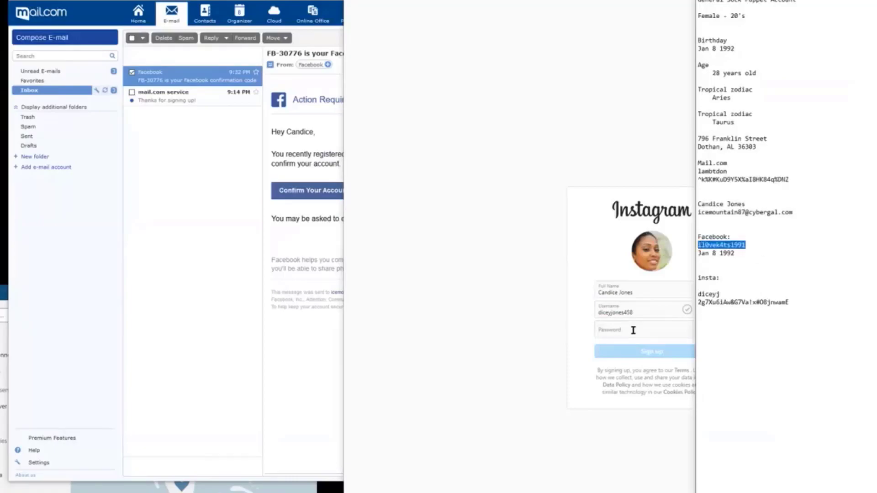
pyautogui.click(633, 329)
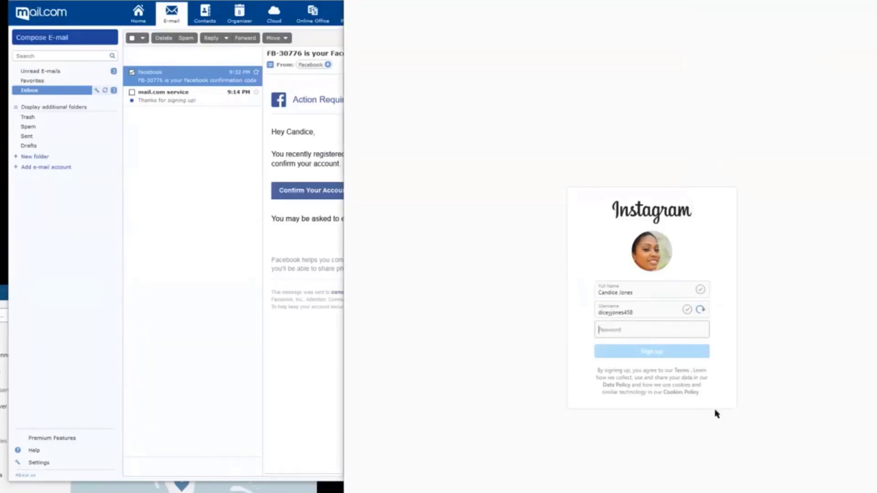
# Paste the Facebook password, then overwrite and edit it with a new typed password
pyautogui.hotkey('ctrl', 'v')
pyautogui.click(698, 330)
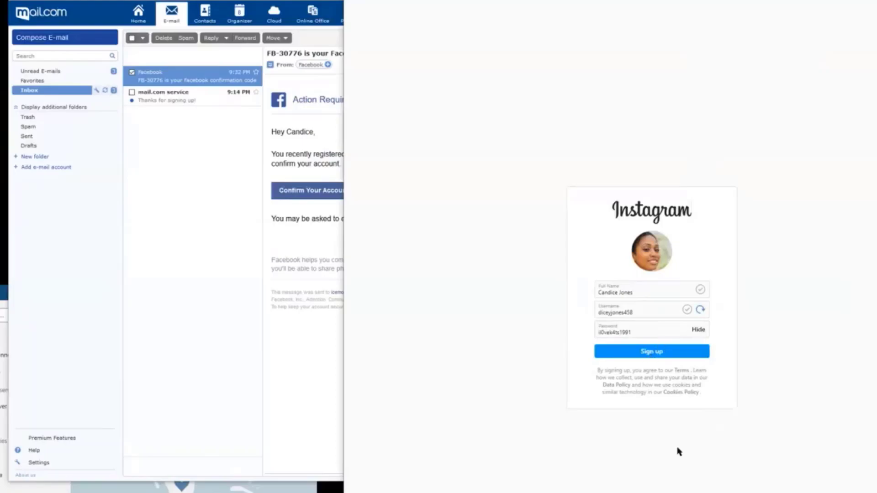
pyautogui.doubleClick(651, 334)
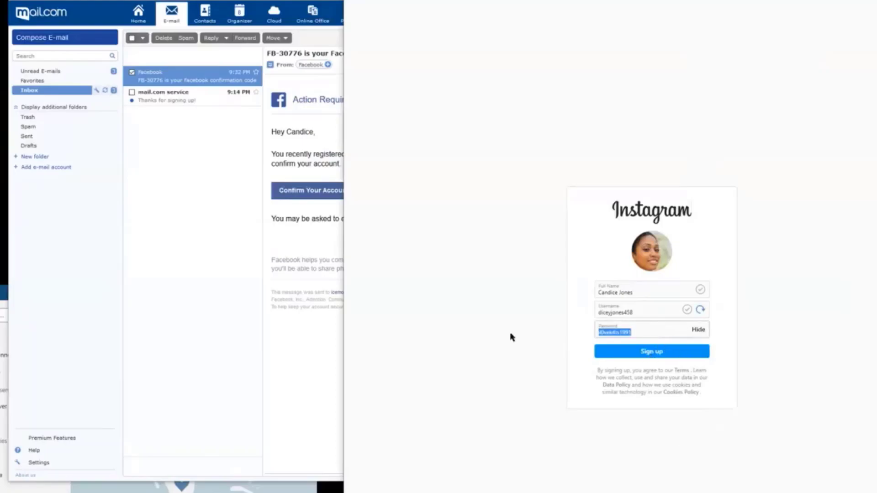
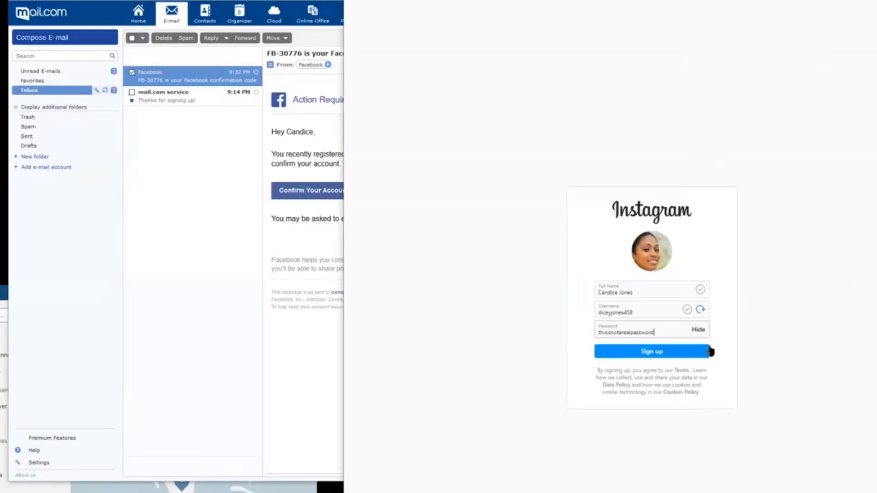
pyautogui.click(631, 332)
pyautogui.press('BackSpace')
pyautogui.press('BackSpace')
pyautogui.press('BackSpace')
pyautogui.press('BackSpace')
pyautogui.press('BackSpace')
pyautogui.press('Right')
pyautogui.press('BackSpace')
pyautogui.press('BackSpace')
pyautogui.press('BackSpace')
pyautogui.press('BackSpace')
pyautogui.press('BackSpace')
pyautogui.press('BackSpace')
pyautogui.press('BackSpace')
pyautogui.press('BackSpace')
pyautogui.click(697, 330)
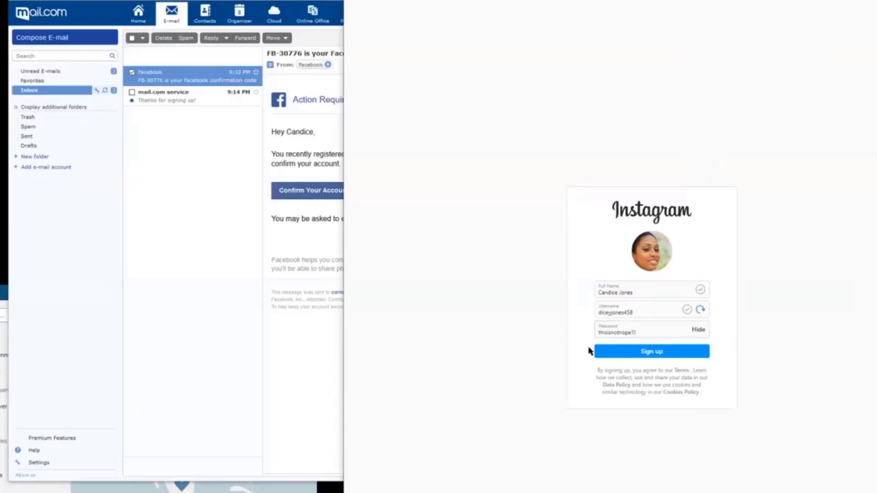
# Clear the Password field and type a different new password
pyautogui.hotkey('ctrl', 'a')
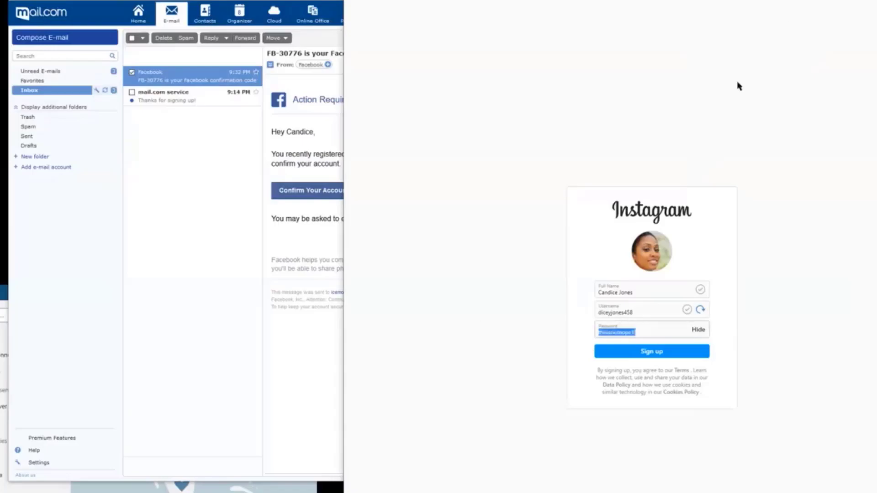
pyautogui.press('BackSpace')
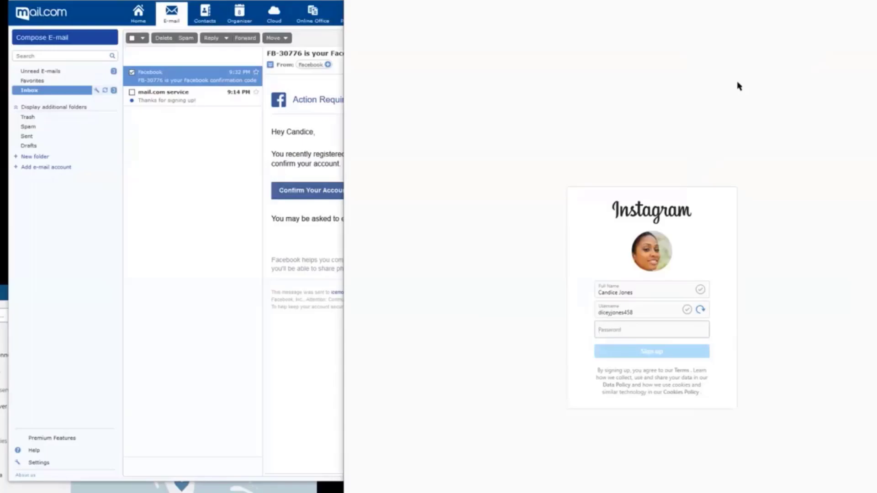
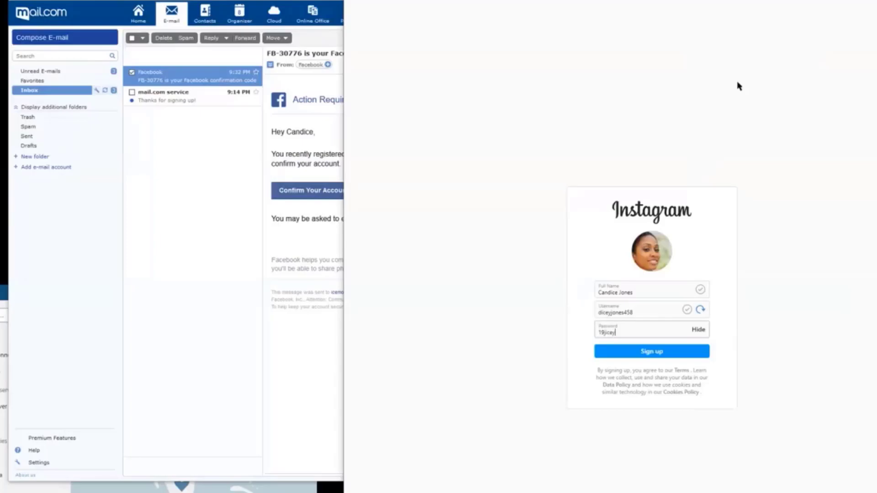
# Submit the Instagram signup form repeatedly, checking the persona notes in between
pyautogui.click(678, 356)
pyautogui.click(674, 357)
pyautogui.click(666, 358)
pyautogui.click(667, 359)
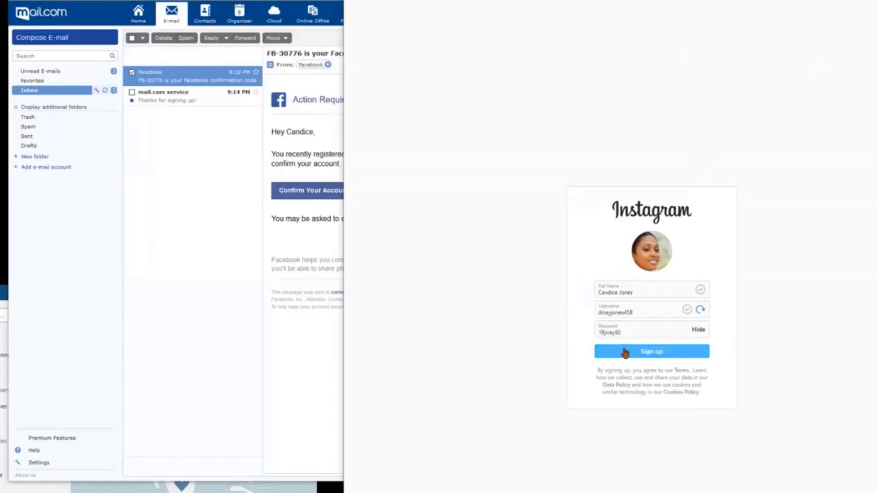
pyautogui.hotkey('alt', 'Tab')
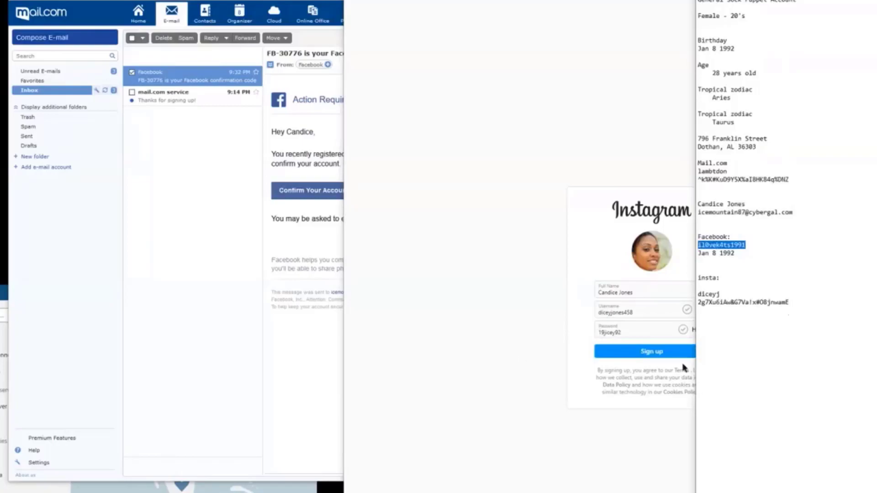
pyautogui.click(671, 358)
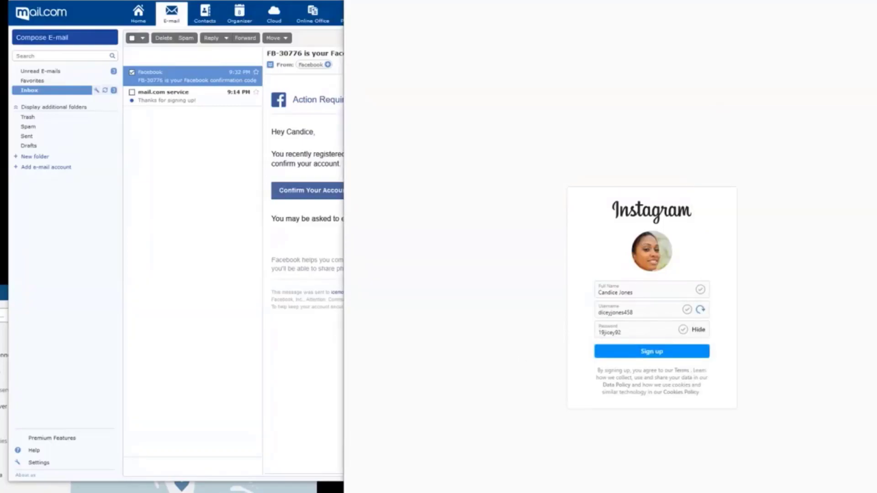
pyautogui.hotkey('alt', 'Tab')
# In a new tab, search for instagram, open the site, and accept its cookies
pyautogui.click(597, 15)
pyautogui.write('instagram')
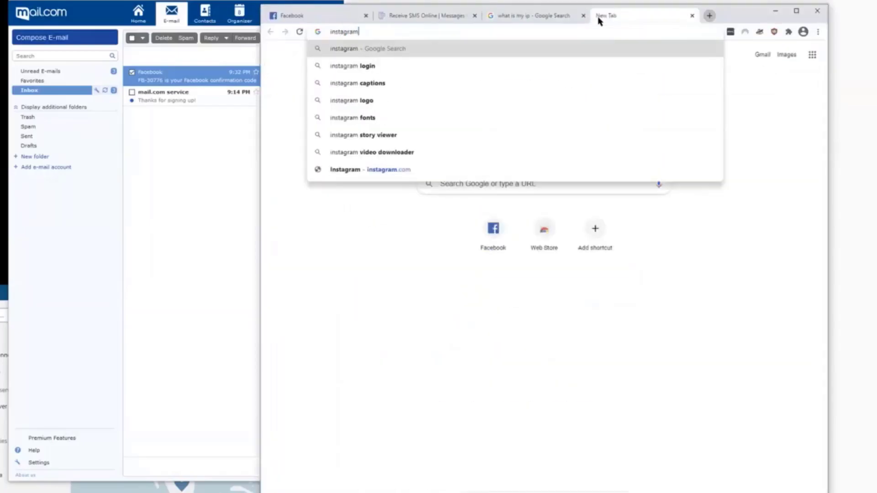
pyautogui.press('Return')
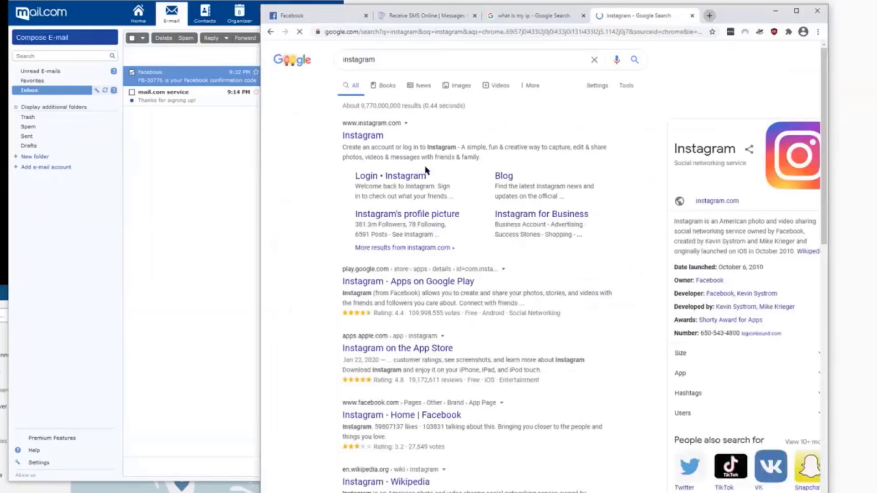
pyautogui.click(350, 137)
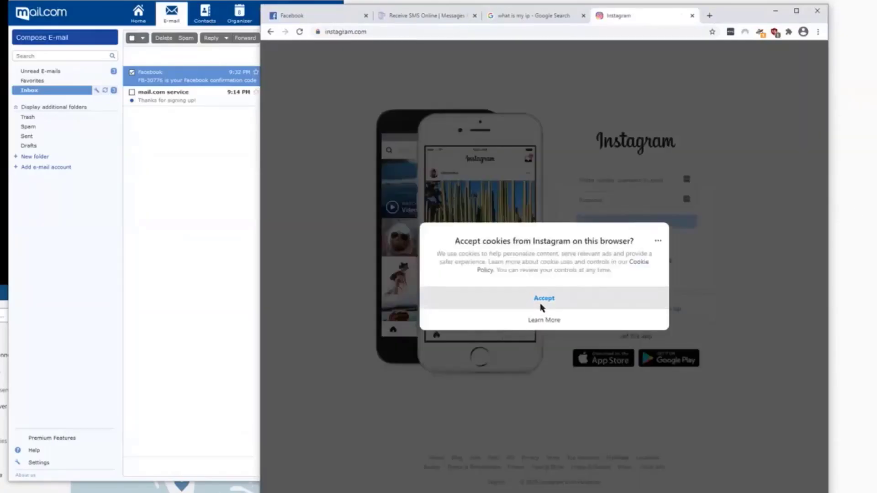
pyautogui.click(541, 305)
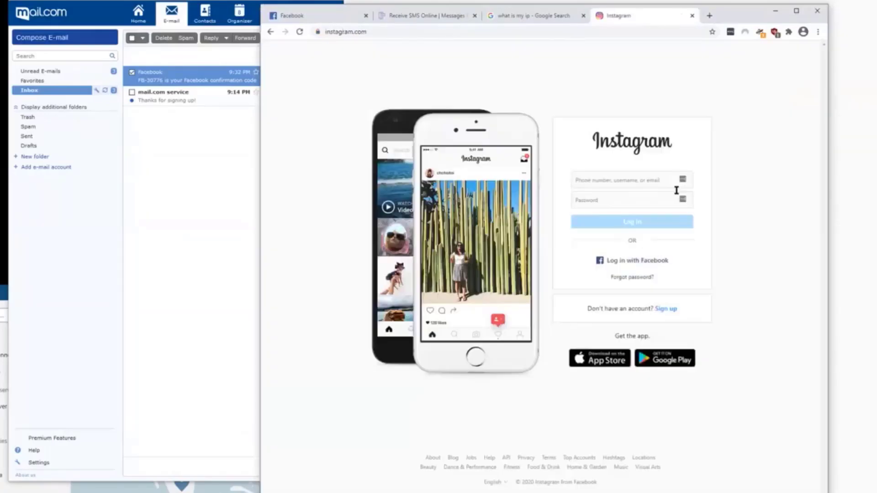
# Disable Privacy Badger and uBlock for Instagram, try Log in with Facebook, then log out
pyautogui.click(760, 33)
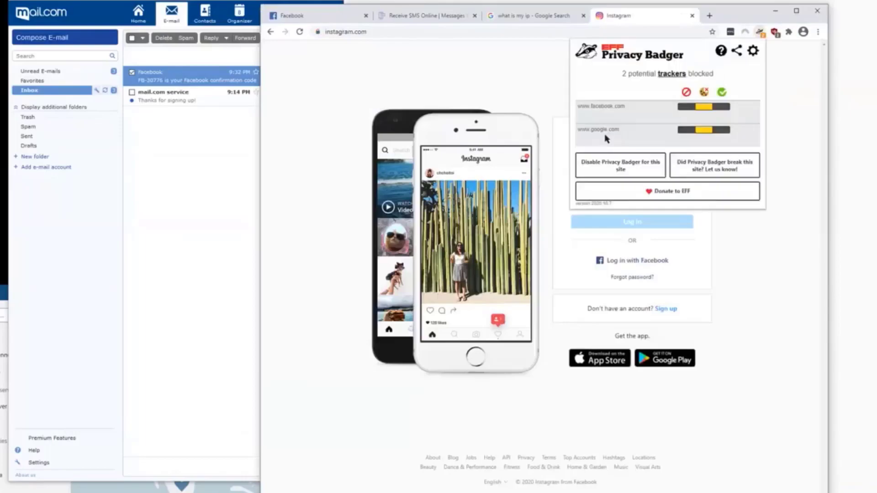
pyautogui.click(598, 164)
pyautogui.click(773, 32)
pyautogui.click(722, 64)
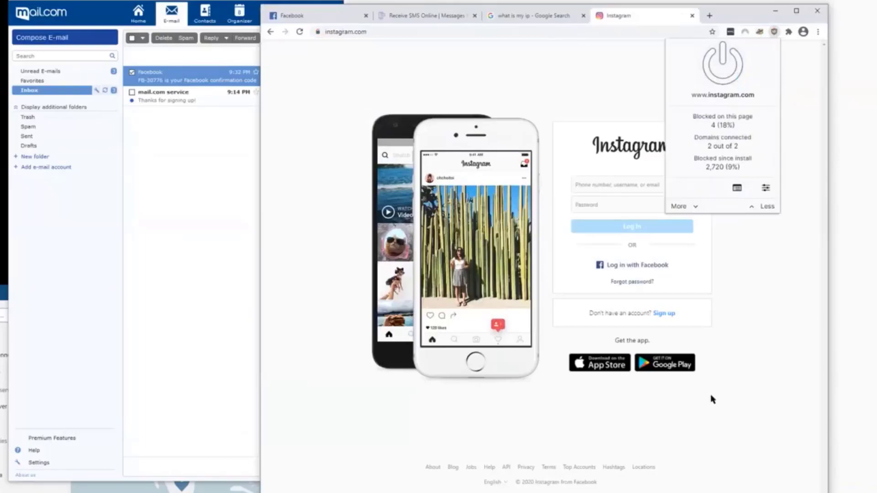
pyautogui.click(763, 356)
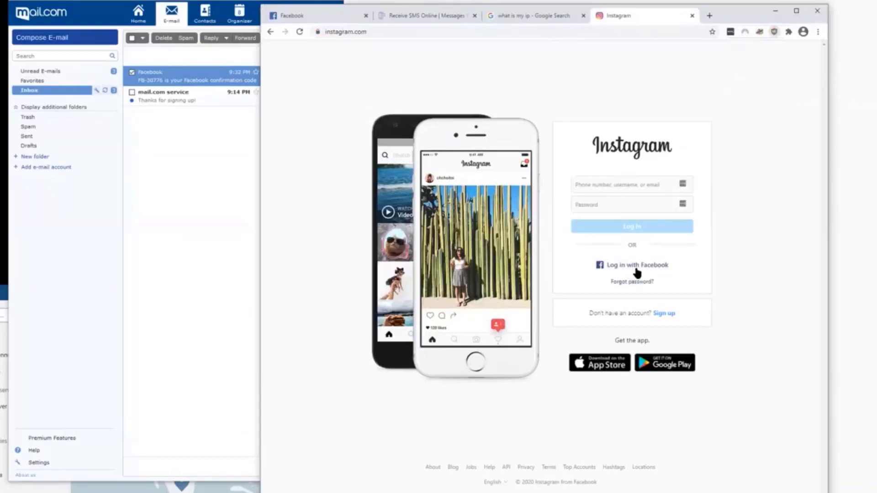
pyautogui.click(636, 269)
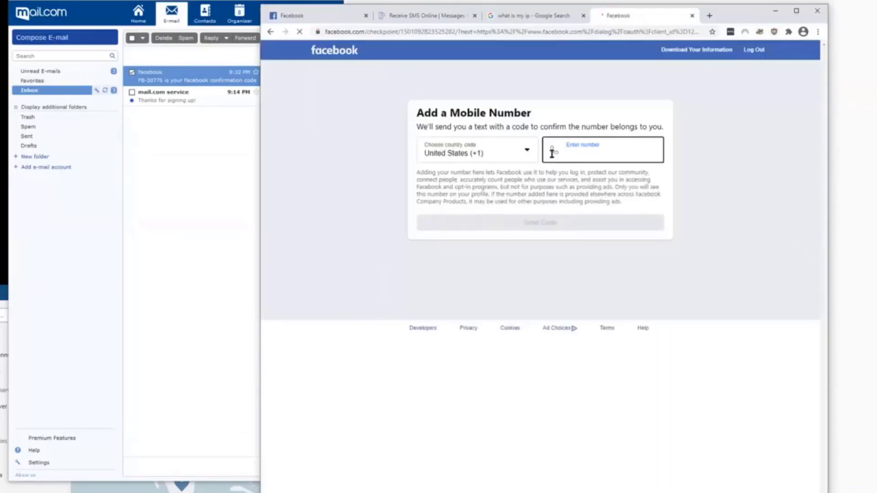
pyautogui.click(748, 50)
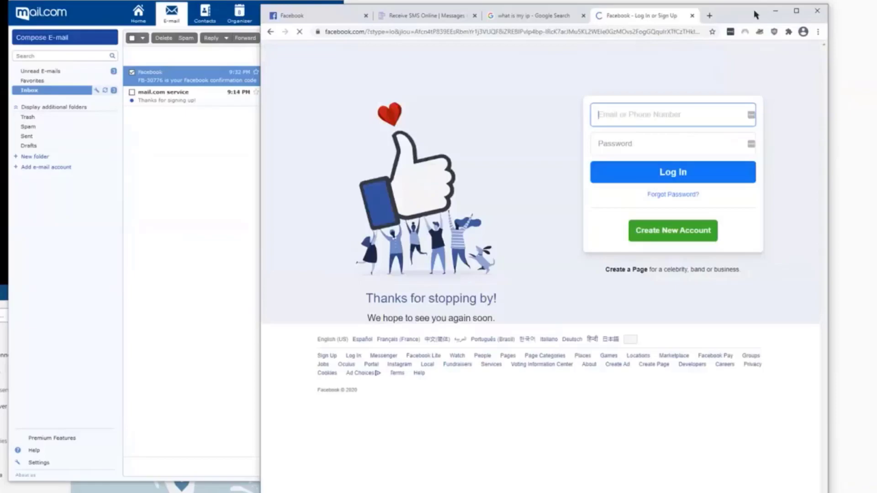
# Copy the persona's email and Facebook password from the notes into Facebook's login form and log in
pyautogui.hotkey('alt', 'Tab')
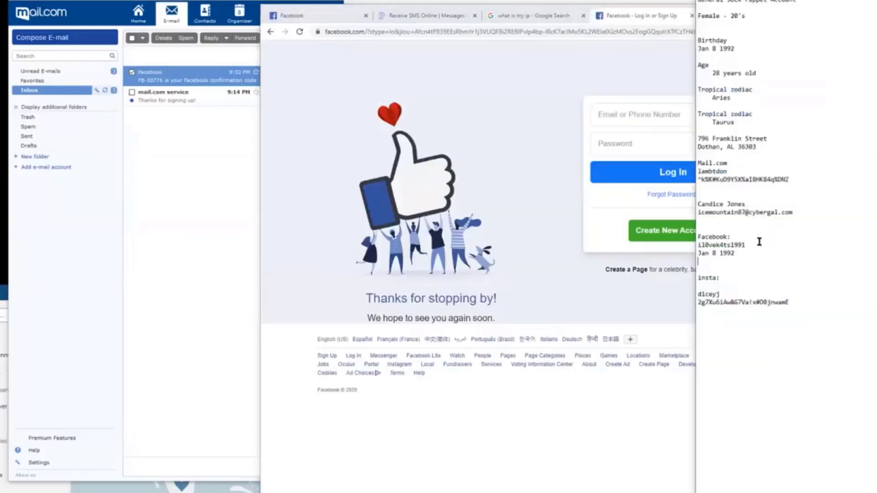
pyautogui.moveTo(797, 213); pyautogui.dragTo(614, 214)
pyautogui.hotkey('ctrl', 'c')
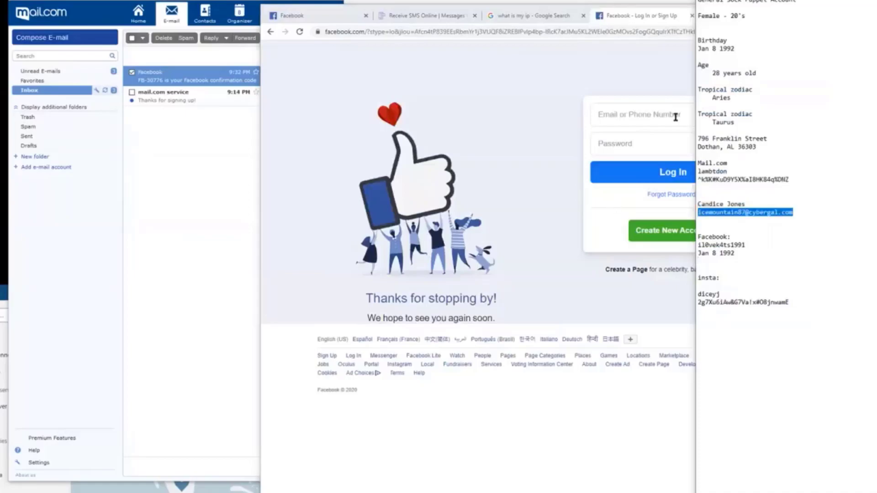
pyautogui.click(675, 117)
pyautogui.hotkey('ctrl', 'v')
pyautogui.click(794, 179)
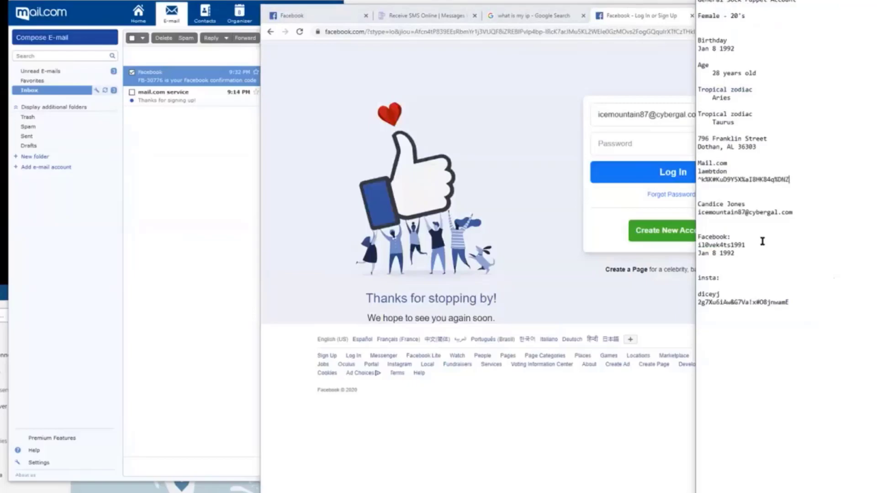
pyautogui.moveTo(745, 245); pyautogui.dragTo(637, 248)
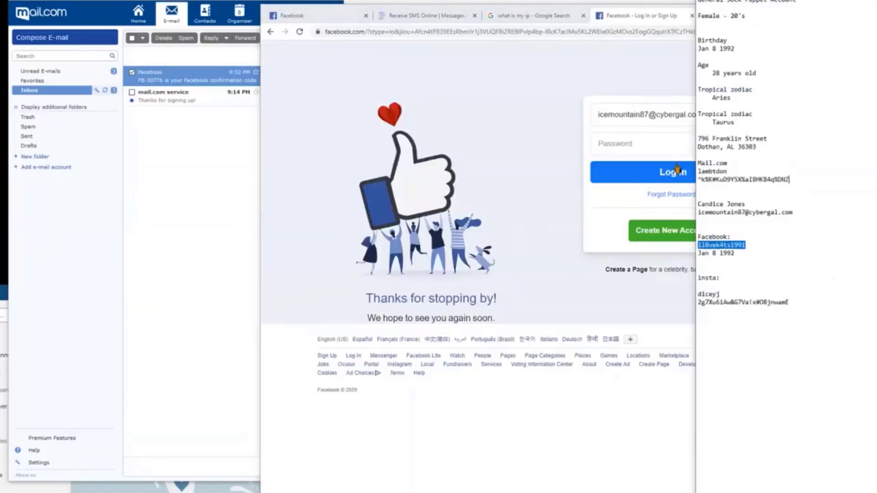
pyautogui.click(664, 141)
pyautogui.hotkey('ctrl', 'v')
pyautogui.click(686, 180)
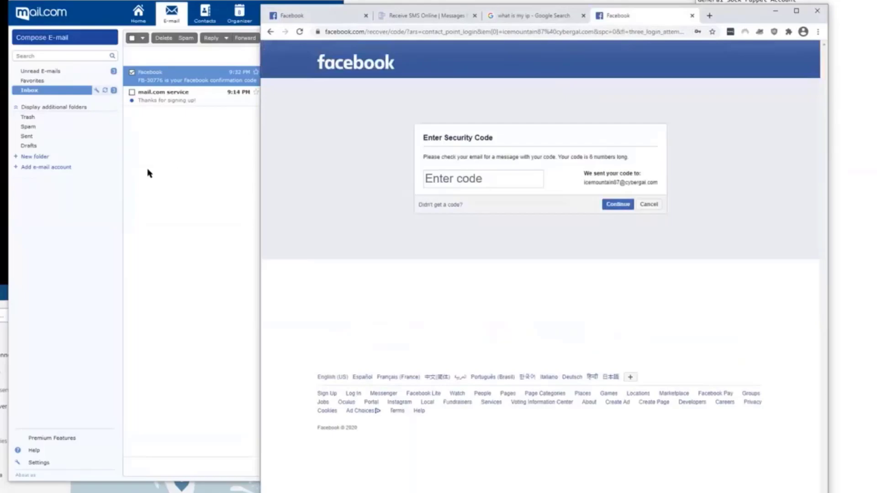
# Check the mail.com inbox emails while looking for Facebook's security code
pyautogui.click(463, 180)
pyautogui.click(166, 178)
pyautogui.click(718, 118)
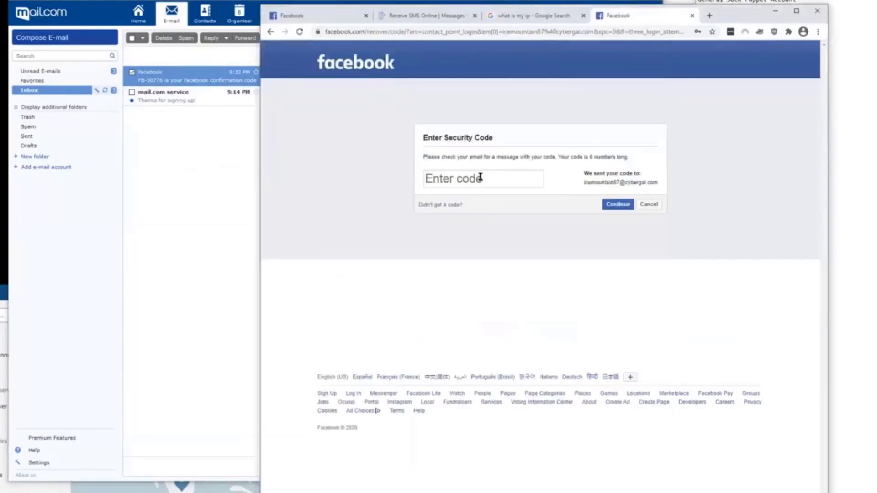
pyautogui.click(161, 210)
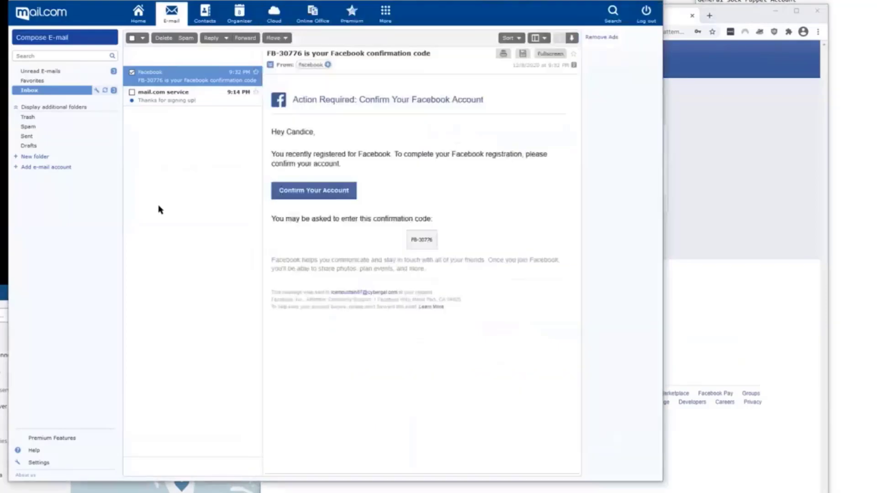
pyautogui.click(188, 100)
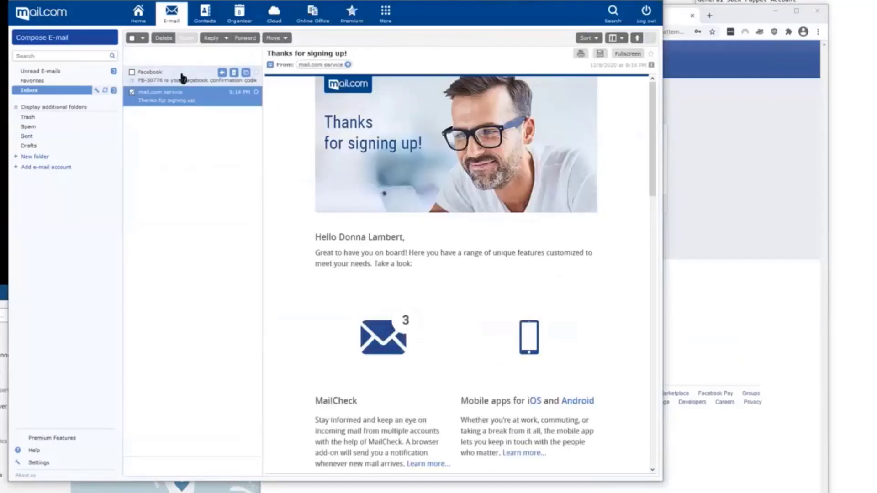
pyautogui.click(181, 78)
pyautogui.click(712, 141)
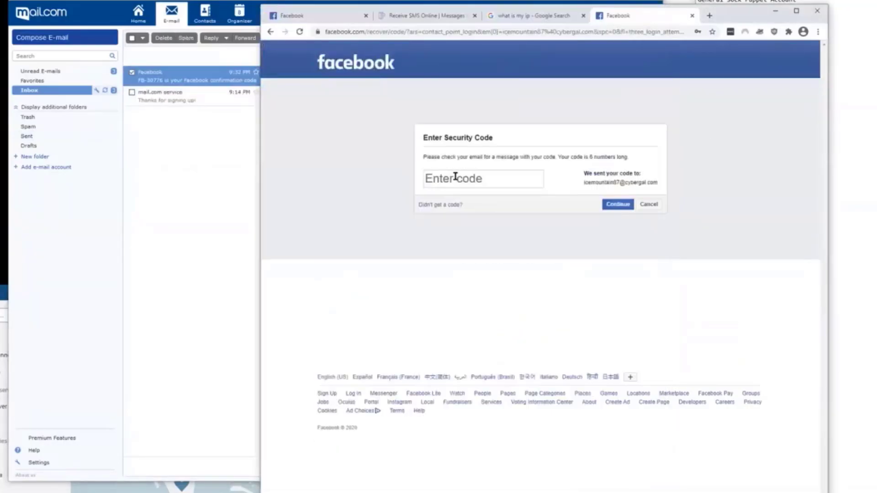
pyautogui.click(162, 187)
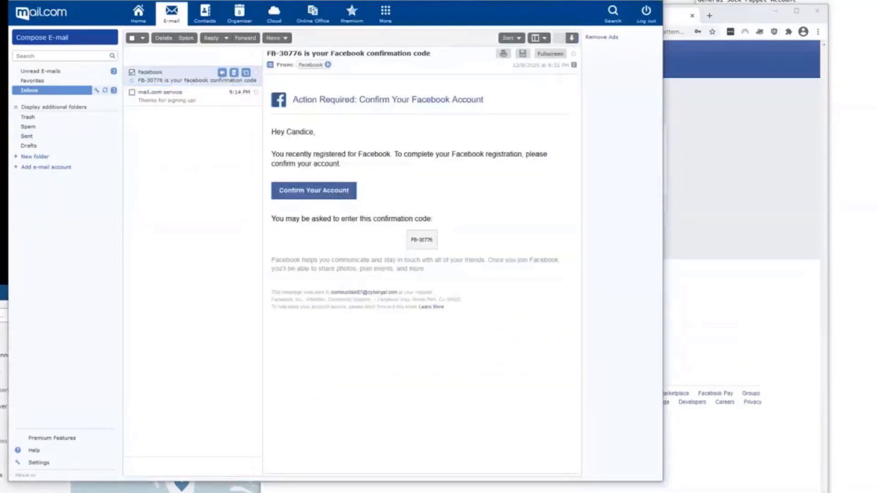
# Refresh the inbox, open the login code email, and enter the six-digit code on Facebook
pyautogui.click(341, 293)
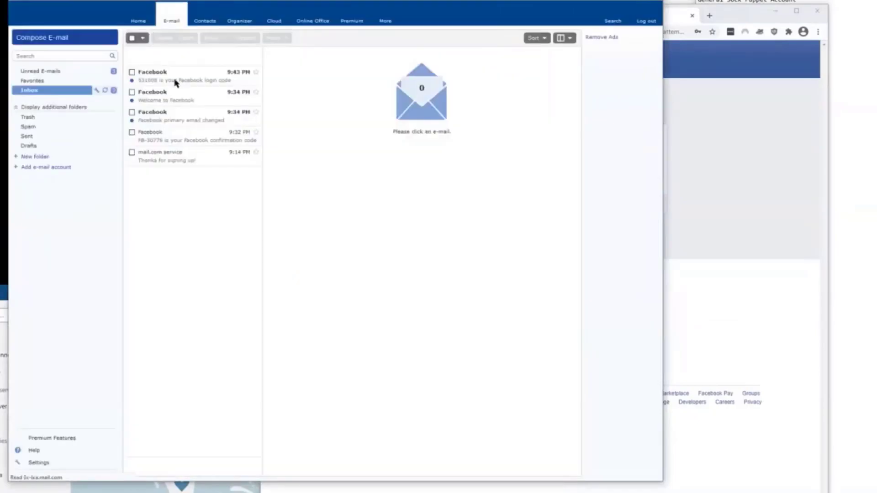
pyautogui.click(187, 77)
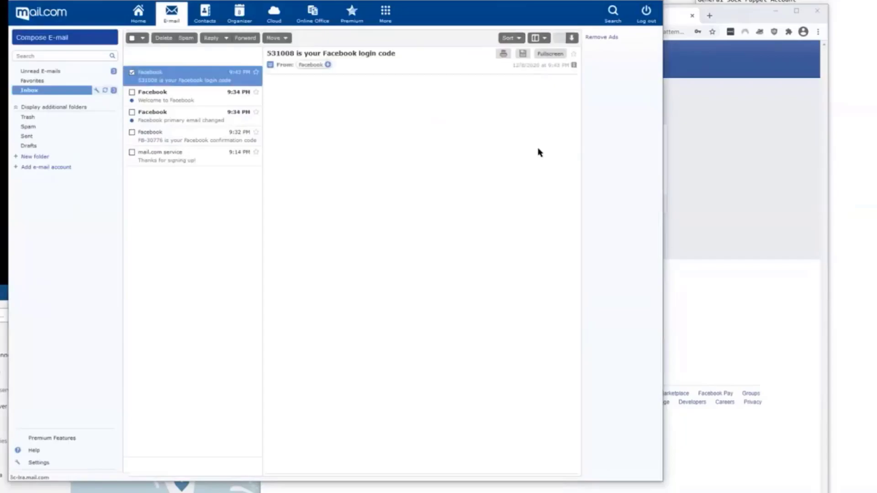
pyautogui.click(675, 169)
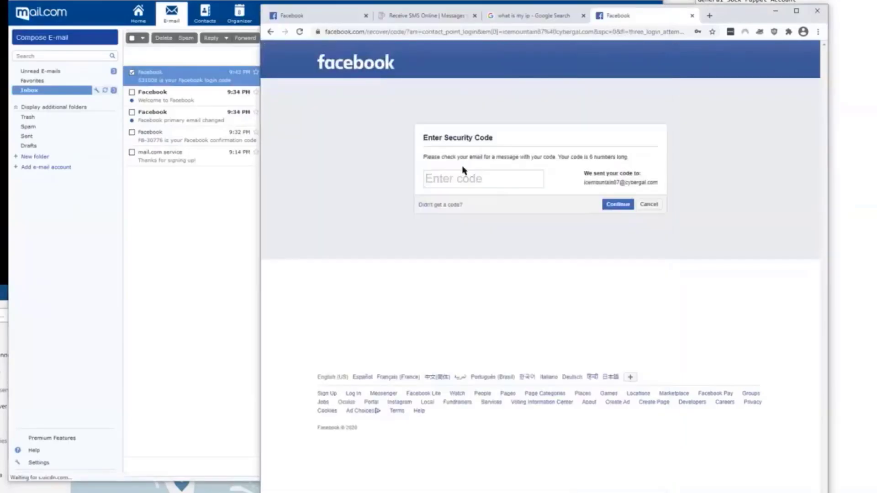
pyautogui.press('Return')
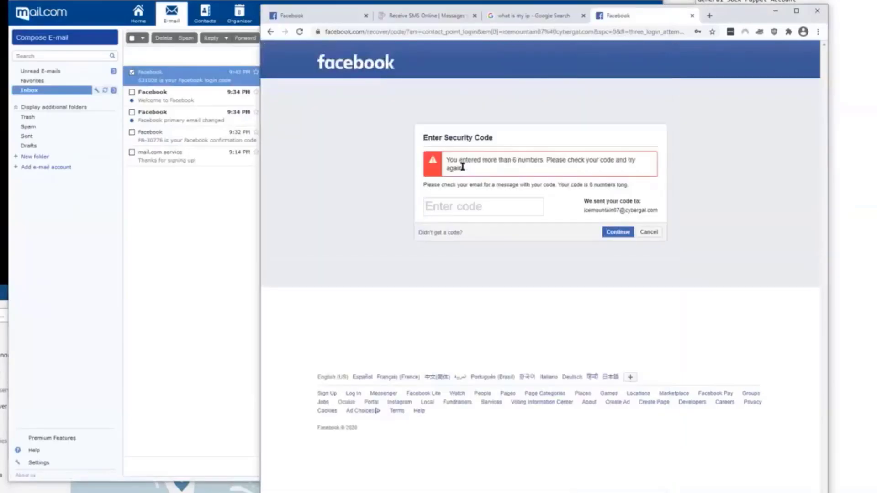
pyautogui.press('Return')
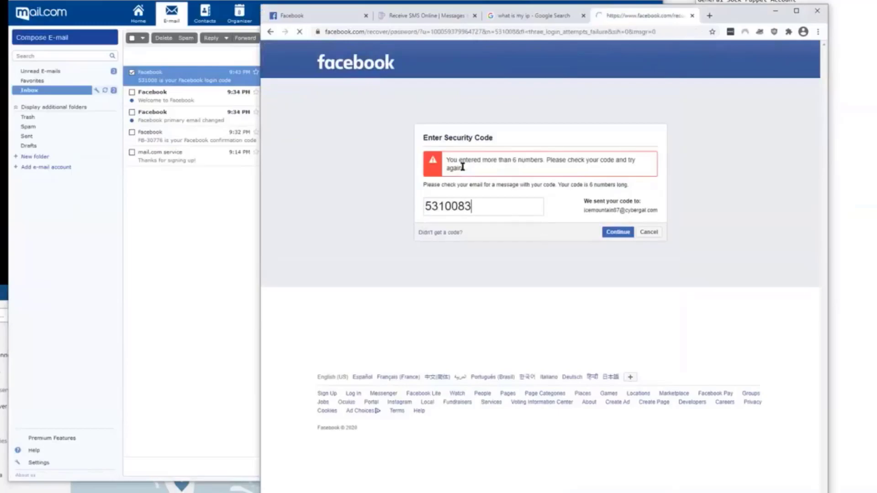
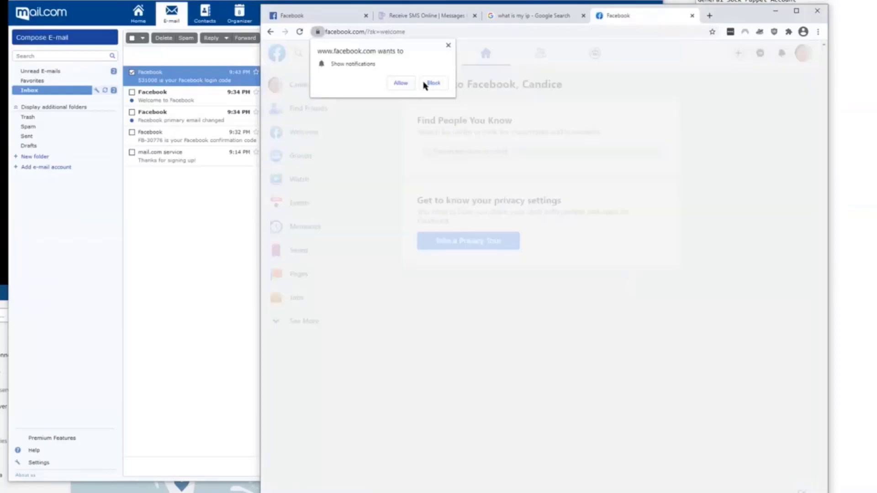
# Block Facebook's notification request and go to instagram in a new tab
pyautogui.click(431, 83)
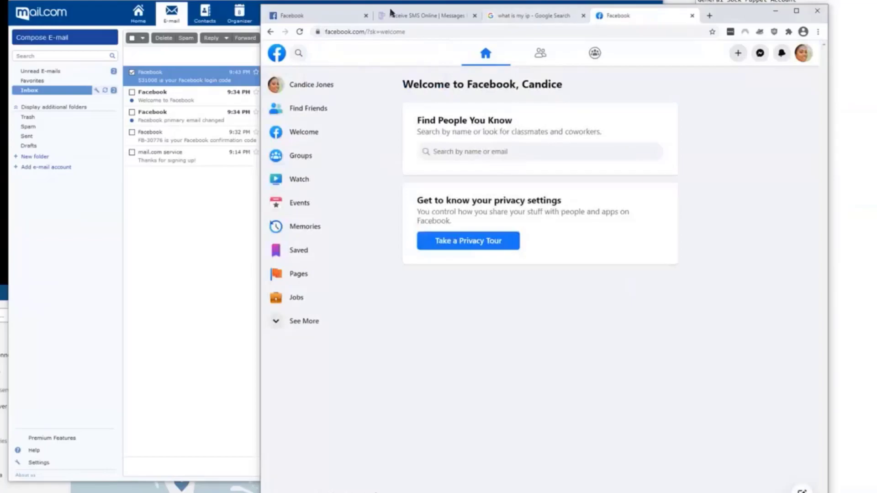
pyautogui.click(709, 15)
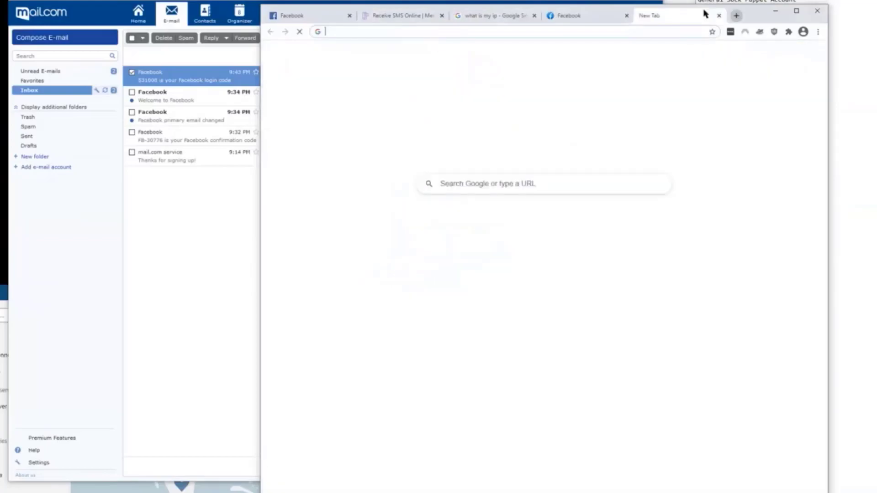
pyautogui.write('instagram')
pyautogui.press('Return')
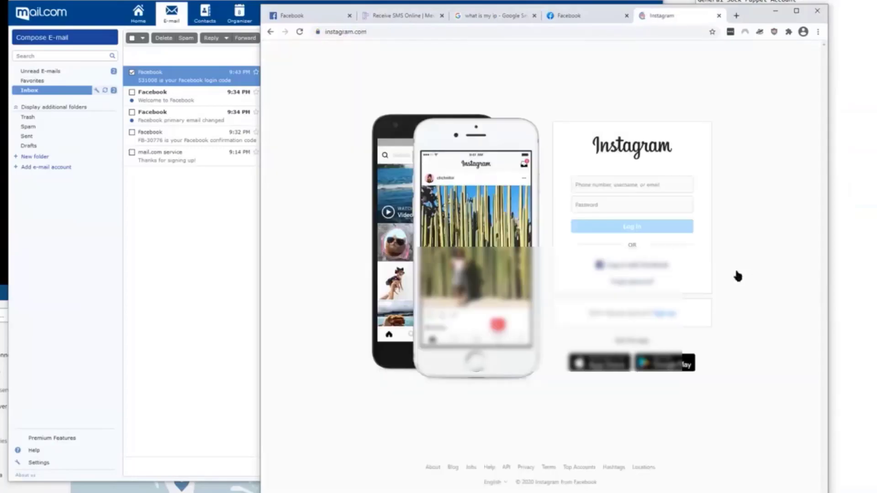
# Open Instagram's sign-up form and start filling in the new account's details
pyautogui.click(639, 268)
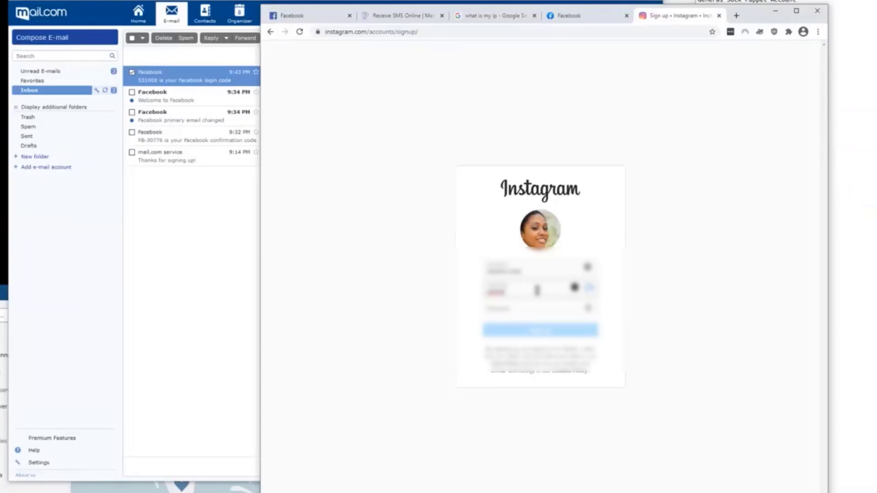
pyautogui.write('12')
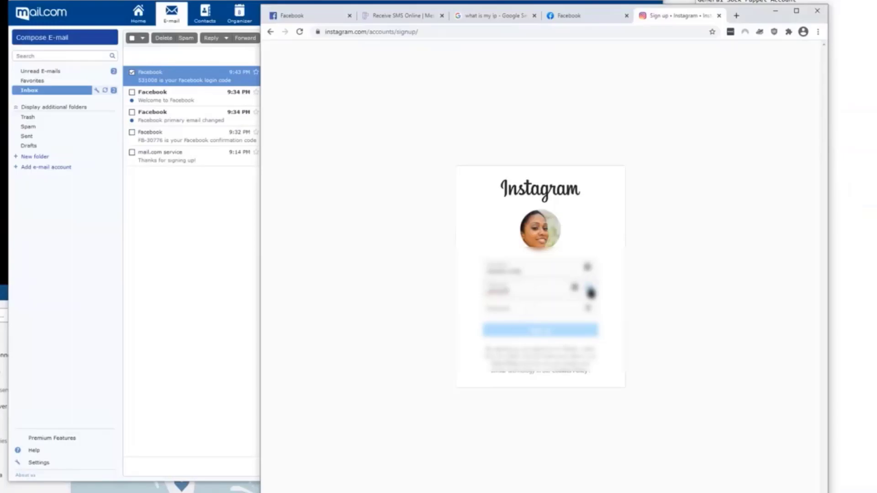
pyautogui.click(555, 313)
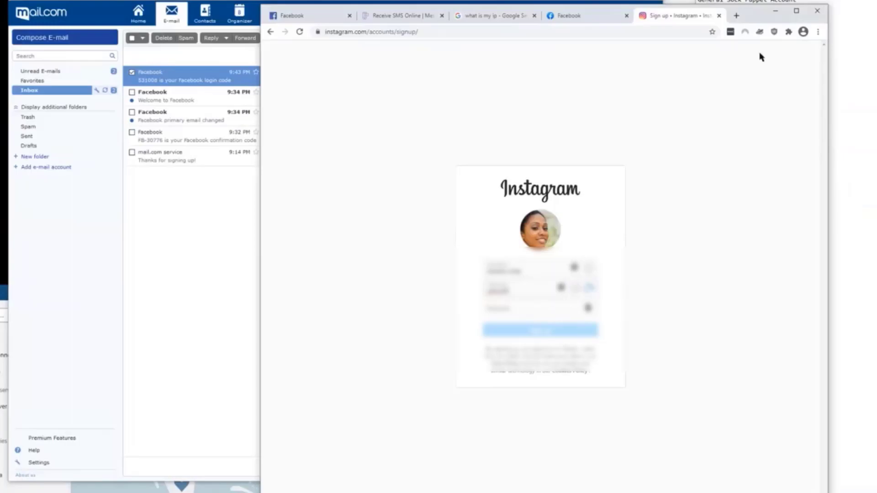
pyautogui.click(729, 32)
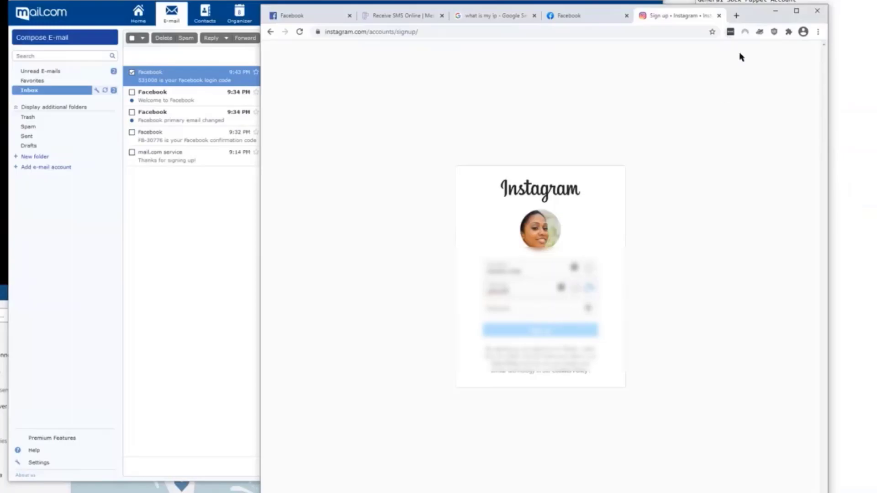
# Open LastPass's Generate Secure Password tool
pyautogui.click(861, 102)
pyautogui.press('super+Up')
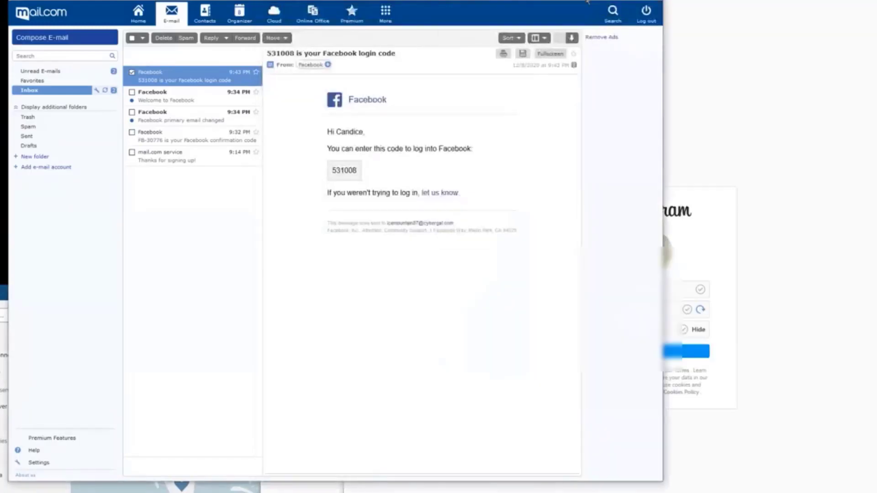
pyautogui.click(588, 2)
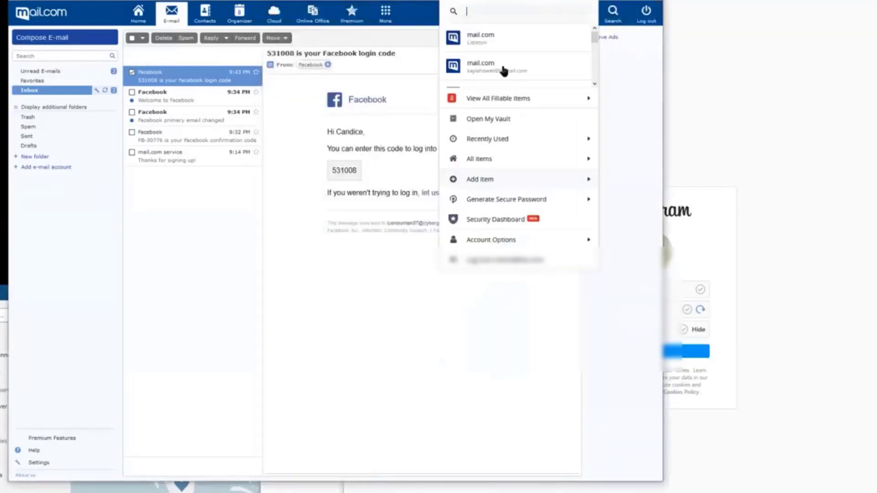
pyautogui.click(512, 199)
pyautogui.click(488, 126)
# Configure a 24-character easy-to-read password with numbers and symbols, and fill it in
pyautogui.click(479, 115)
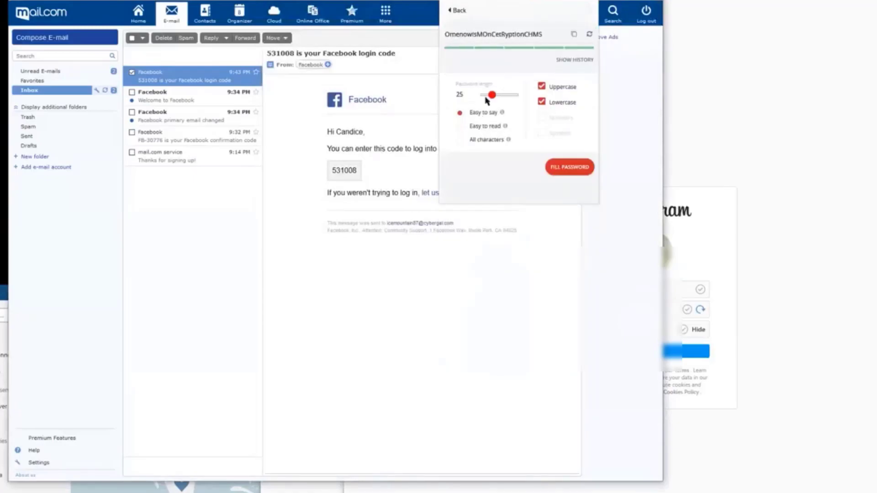
pyautogui.moveTo(486, 98); pyautogui.dragTo(488, 98)
pyautogui.click(498, 127)
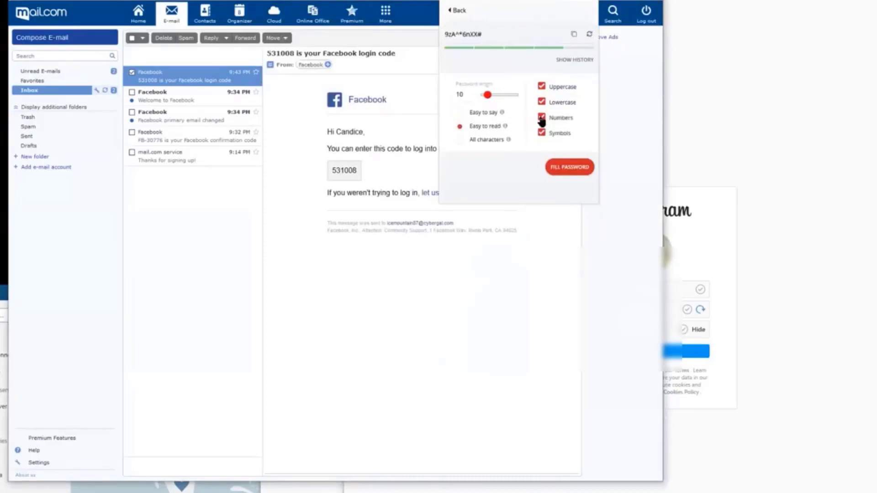
pyautogui.moveTo(487, 94); pyautogui.dragTo(491, 96)
pyautogui.click(574, 34)
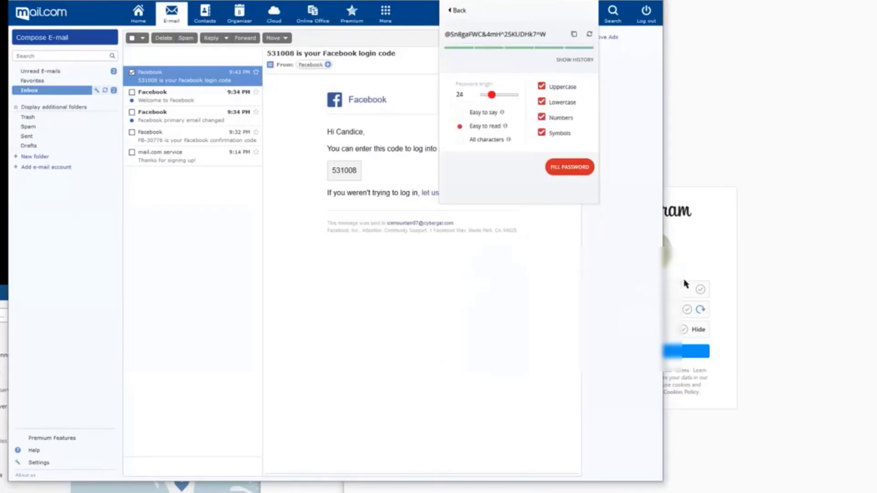
pyautogui.click(633, 334)
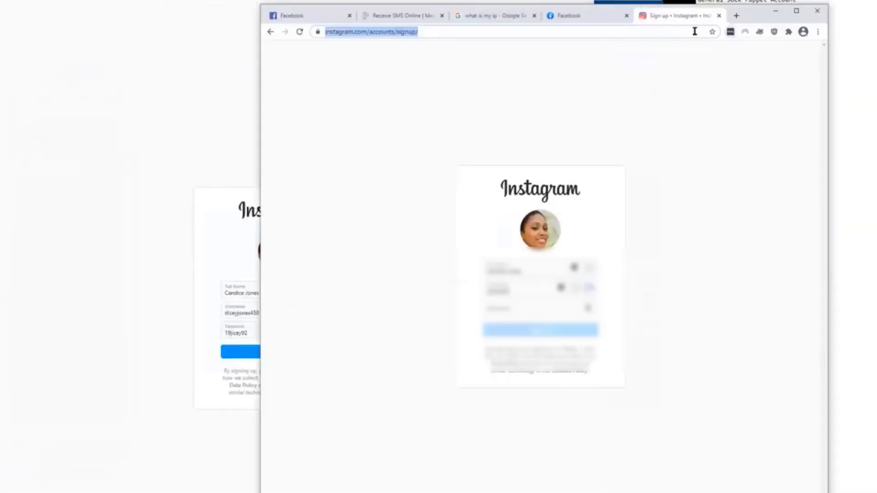
# Paste the generated password into the sign-up form and under the Instagram entry in the notes
pyautogui.click(522, 307)
pyautogui.hotkey('ctrl', 'v')
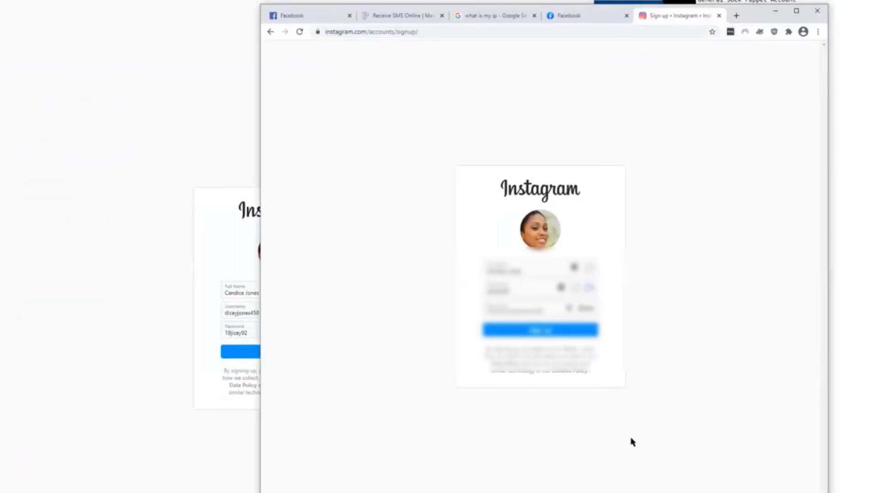
pyautogui.click(873, 372)
pyautogui.press('Return')
pyautogui.hotkey('ctrl', 'v')
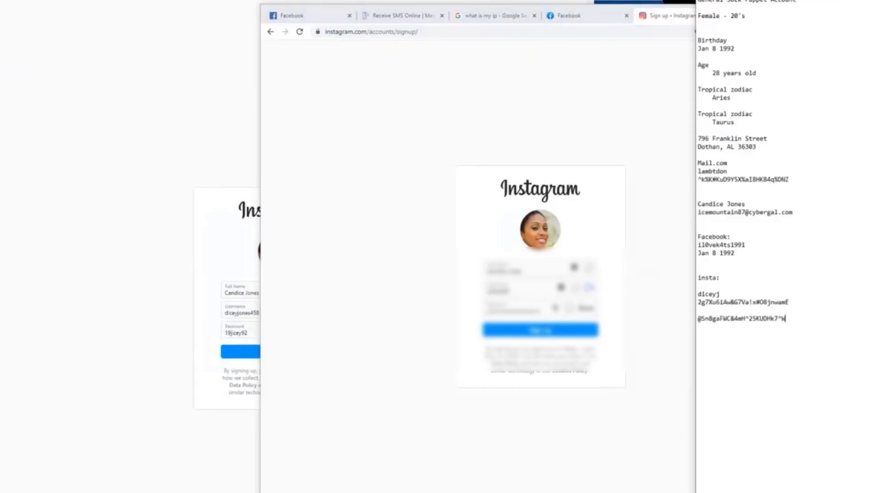
# Submit the Instagram sign-up and decline the notification prompts
pyautogui.click(528, 332)
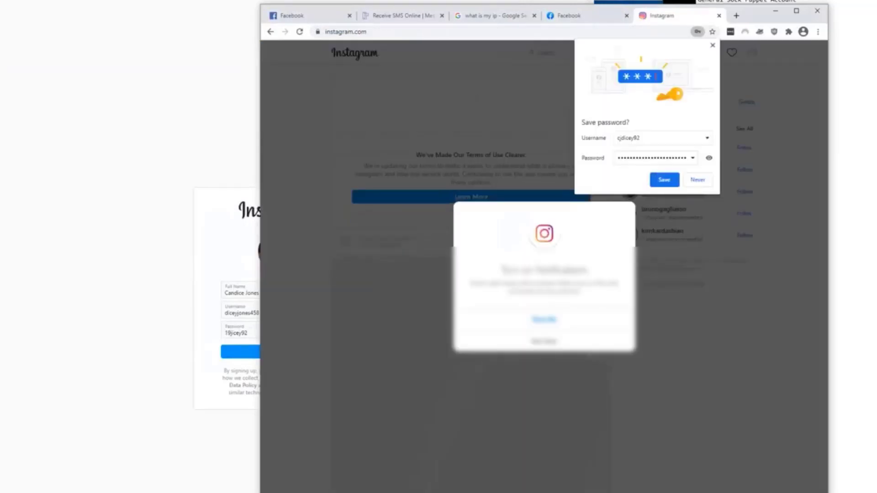
pyautogui.click(544, 318)
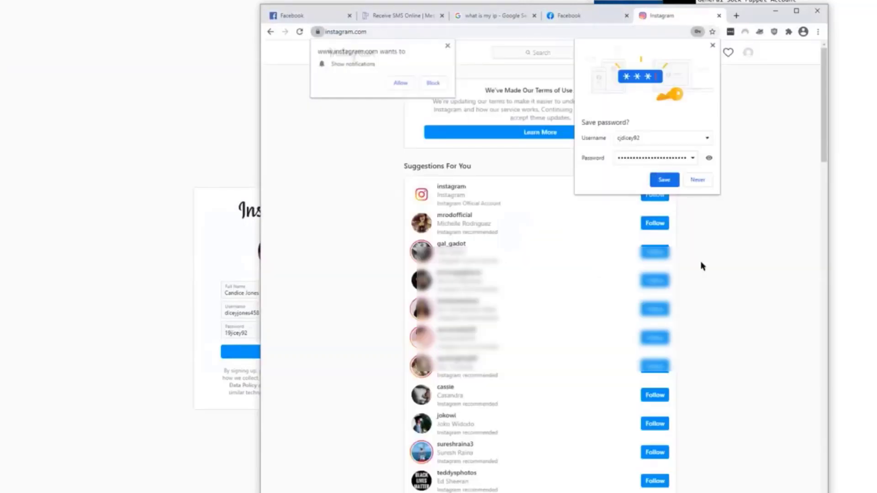
pyautogui.click(432, 83)
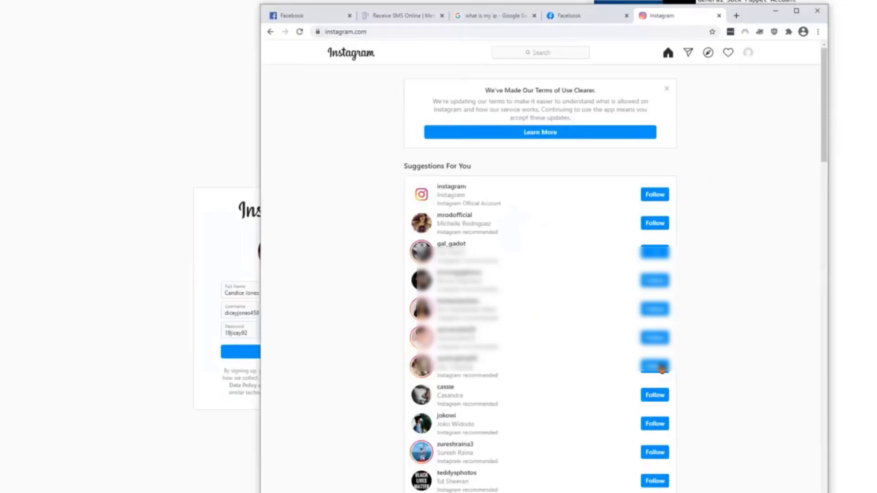
# Follow three suggested accounts from the Instagram home feed
pyautogui.click(657, 252)
pyautogui.click(663, 223)
pyautogui.scroll(-14, 640, 334)
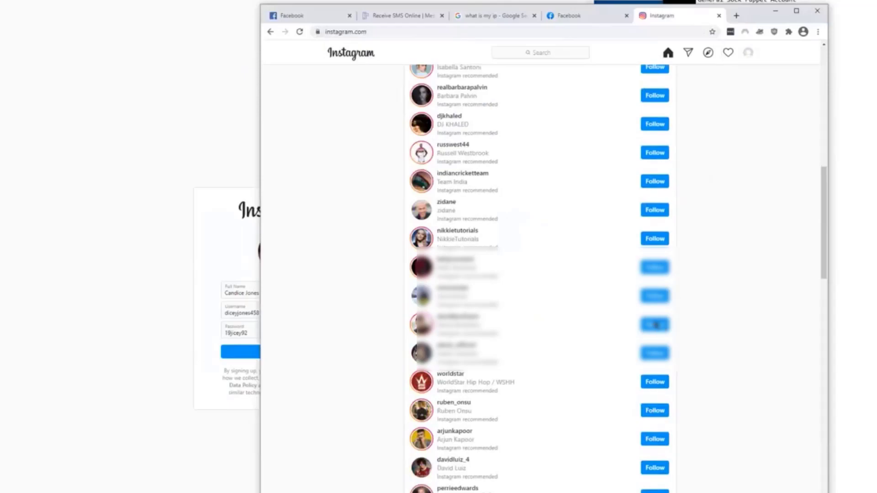
pyautogui.scroll(-10, 477, 288)
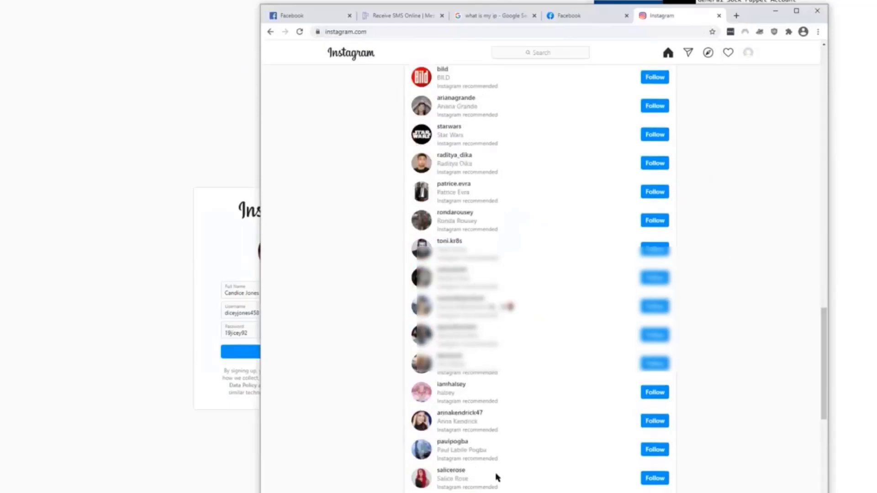
pyautogui.click(656, 422)
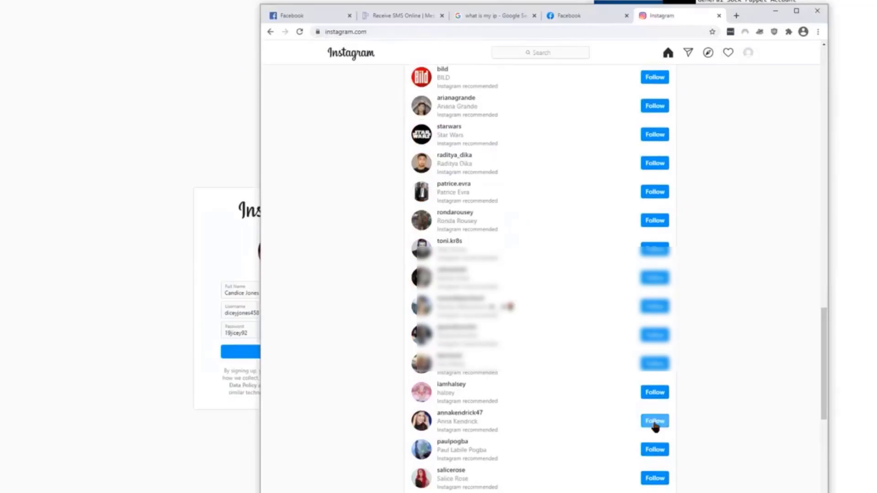
pyautogui.scroll(-8, 541, 421)
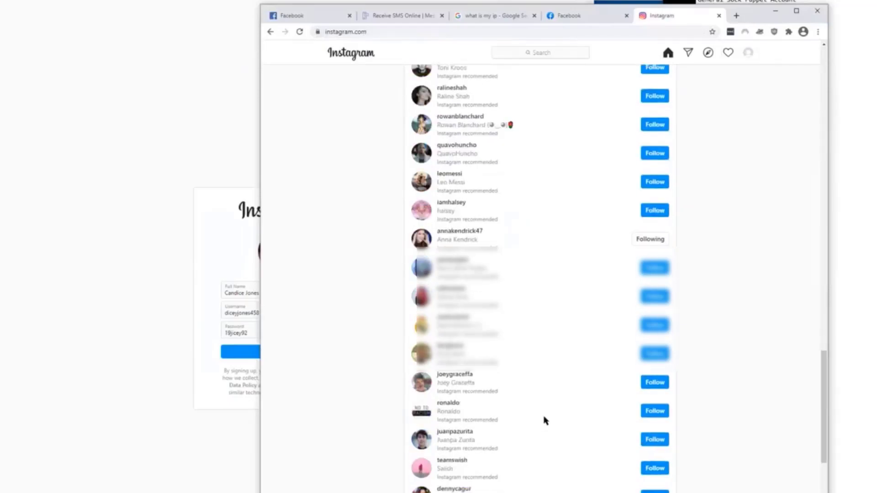
pyautogui.scroll(5, 745, 384)
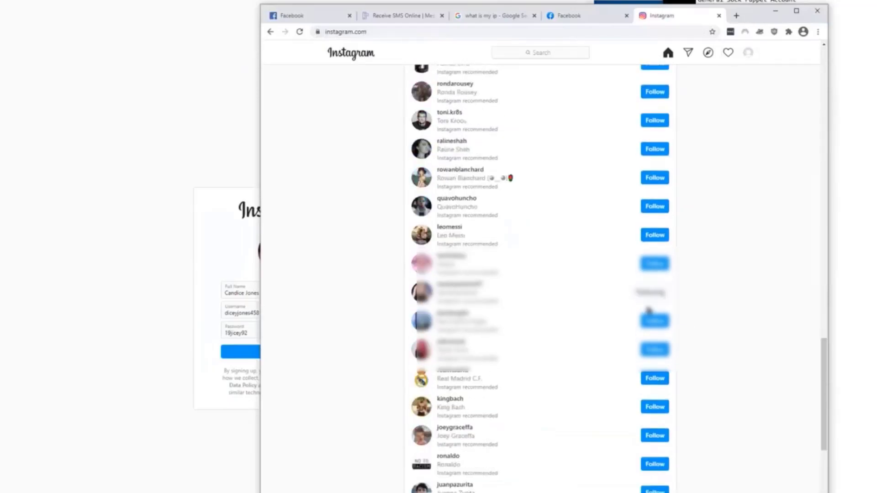
pyautogui.scroll(7, 649, 311)
# Remove the outdated Instagram password line and its blank line from the notes
pyautogui.hotkey('alt', 'Tab')
pyautogui.moveTo(807, 308); pyautogui.dragTo(678, 297)
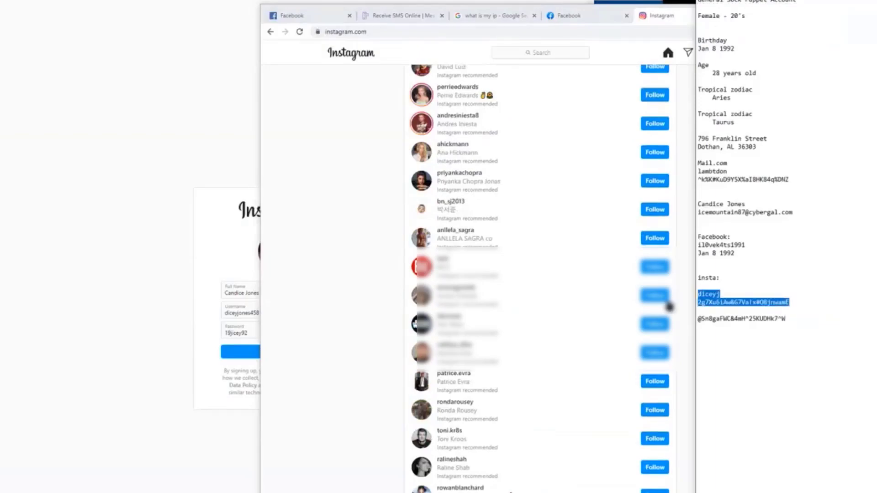
pyautogui.hotkey('ctrl', 'x')
pyautogui.press('BackSpace')
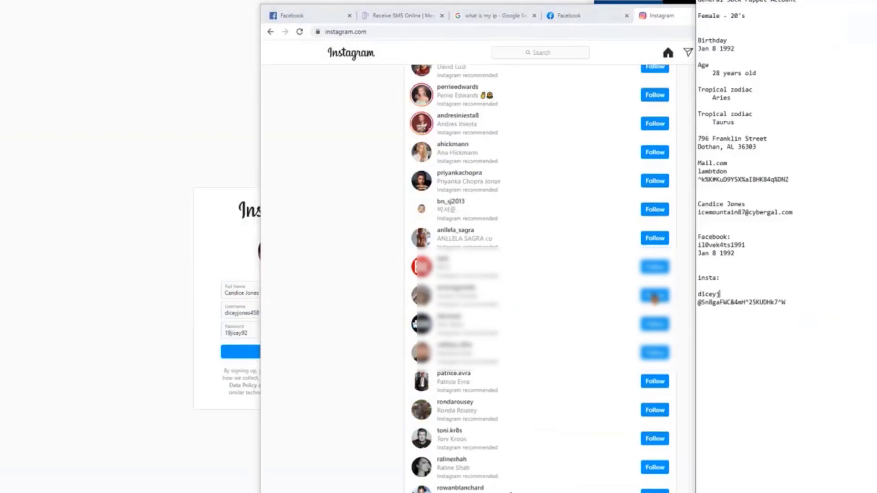
pyautogui.click(613, 33)
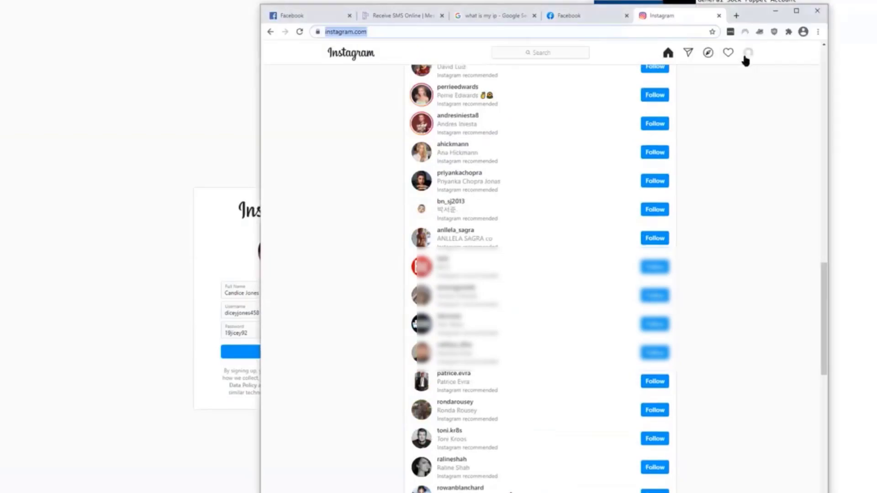
# Open Instagram's Edit Profile page and clear the old username under insta in the notes
pyautogui.click(746, 54)
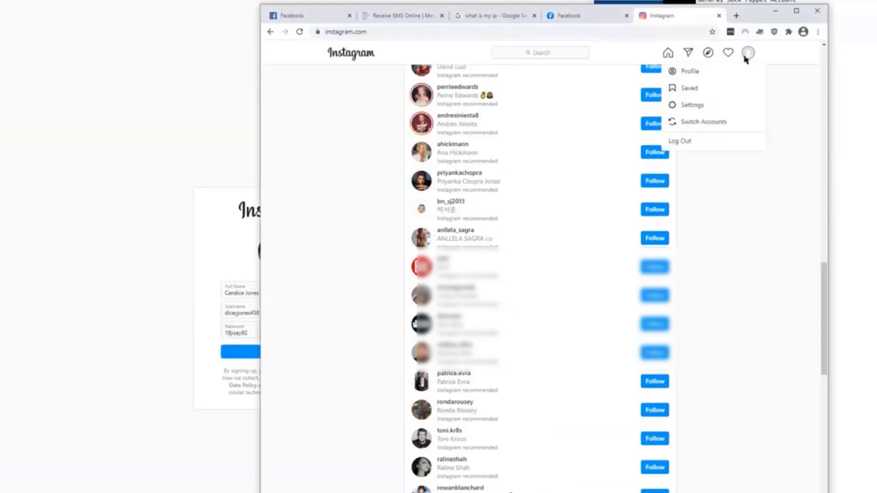
pyautogui.click(694, 106)
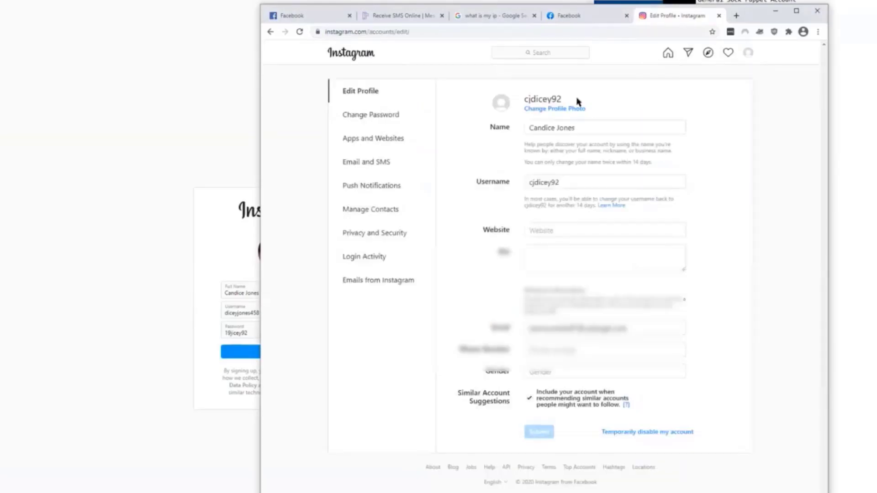
pyautogui.doubleClick(524, 99)
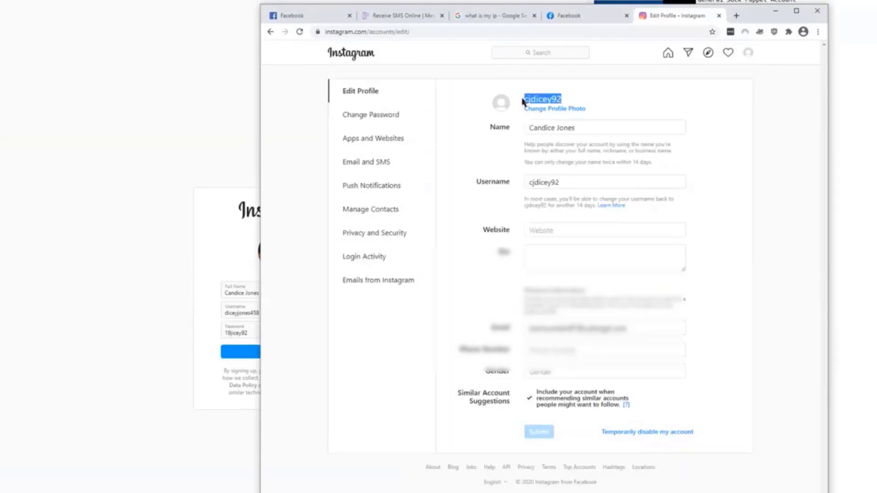
pyautogui.hotkey('alt', 'Tab')
pyautogui.doubleClick(736, 295)
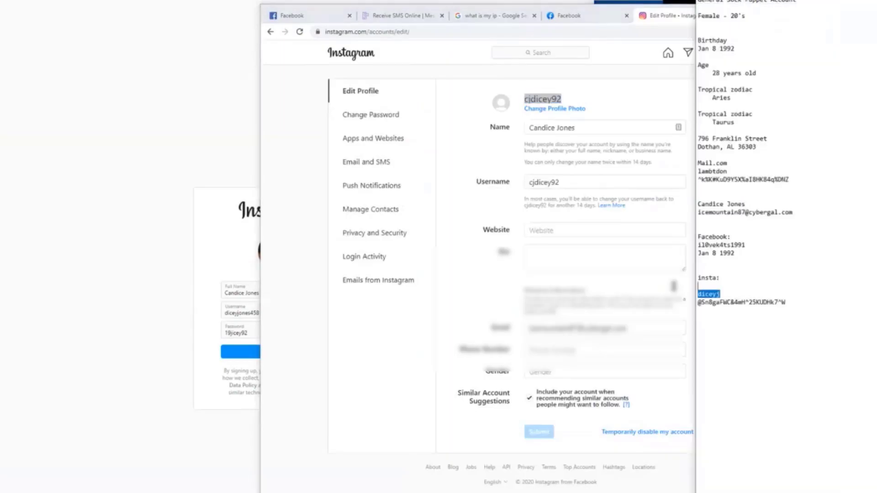
pyautogui.press('BackSpace')
pyautogui.press('BackSpace')
pyautogui.press('BackSpace')
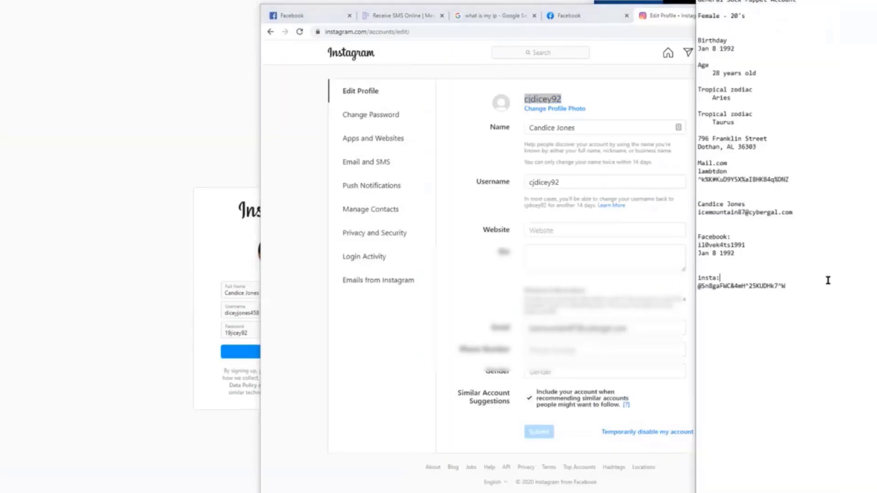
pyautogui.press('Return')
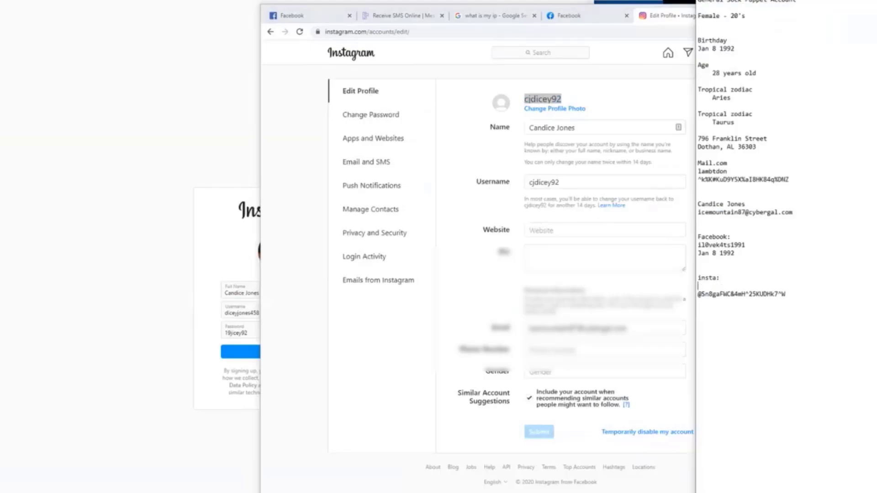
# Copy the new Instagram username from the profile and paste it under insta
pyautogui.rightClick(530, 96)
pyautogui.click(525, 98)
pyautogui.moveTo(524, 98); pyautogui.dragTo(561, 101)
pyautogui.rightClick(553, 103)
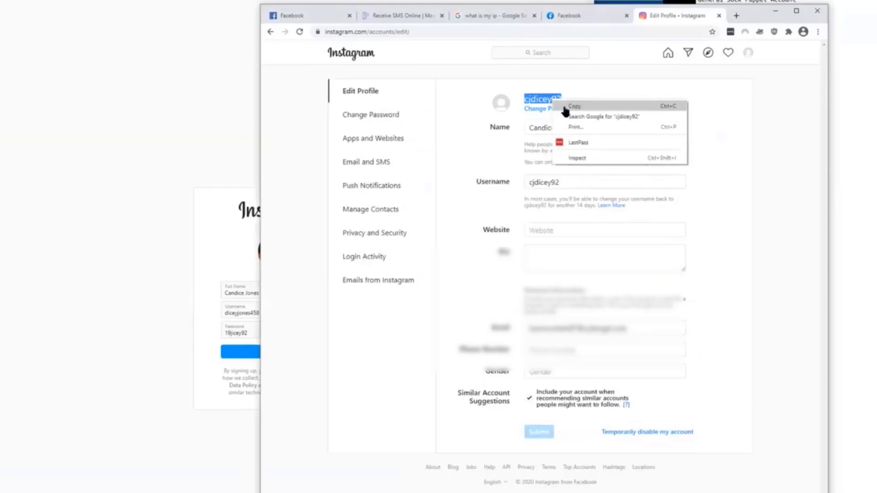
pyautogui.click(574, 106)
pyautogui.click(719, 292)
pyautogui.click(724, 285)
pyautogui.hotkey('ctrl', 'v')
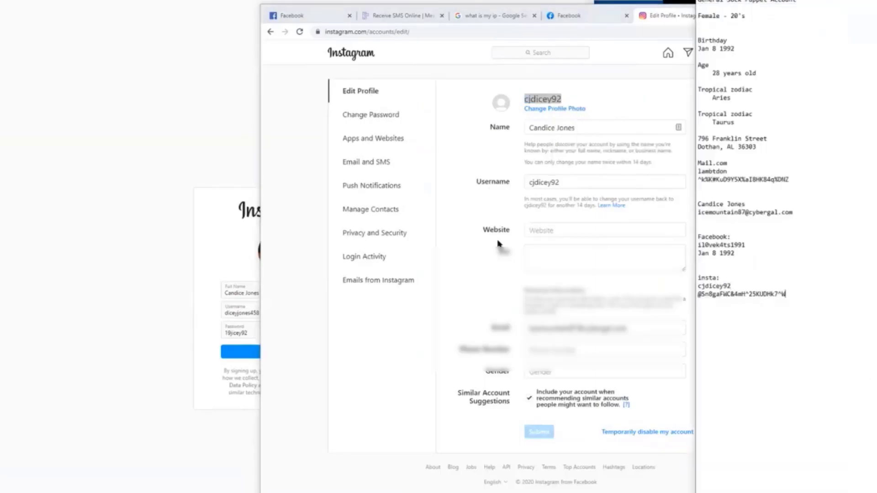
# Copy the account's e-mail address into the notes under both insta and Facebook
pyautogui.click(488, 247)
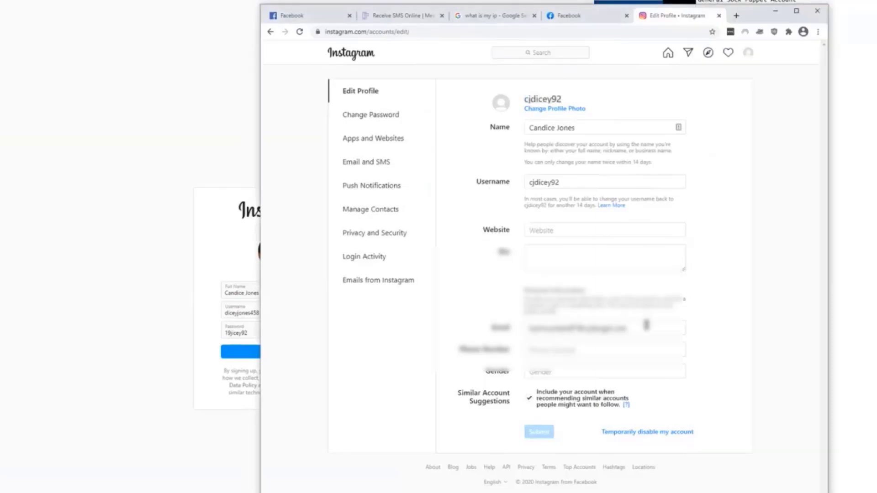
pyautogui.moveTo(648, 328); pyautogui.dragTo(494, 326)
pyautogui.click(836, 312)
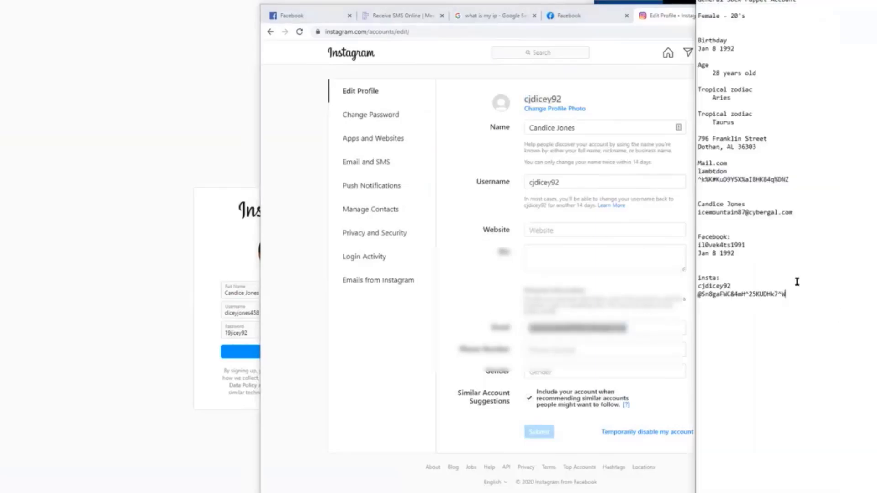
pyautogui.click(806, 279)
pyautogui.press('Return')
pyautogui.hotkey('ctrl', 'v')
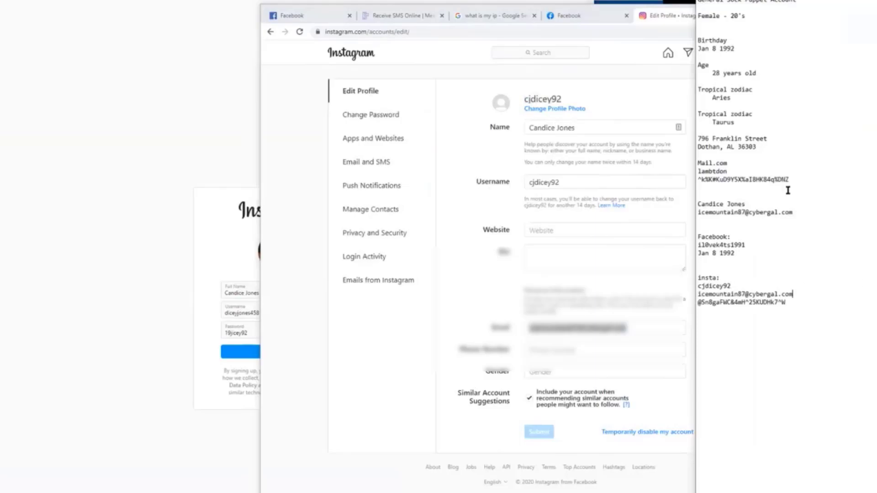
pyautogui.click(743, 237)
pyautogui.press('Return')
pyautogui.hotkey('ctrl', 'v')
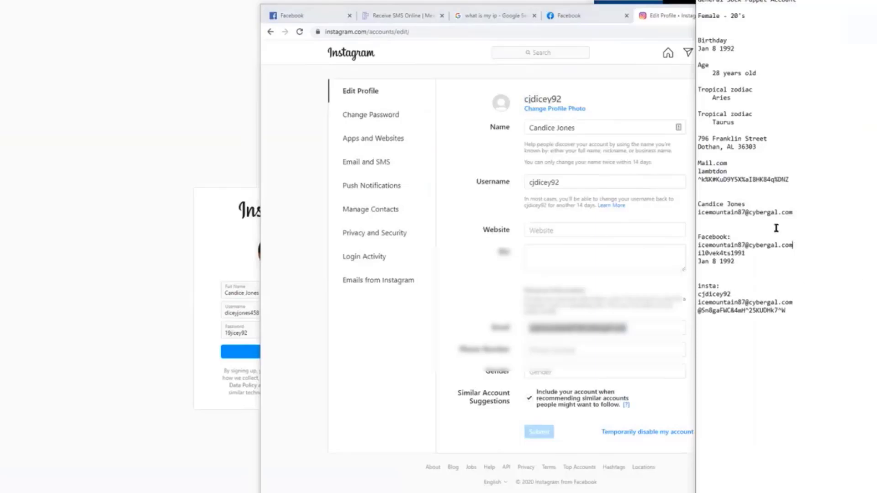
# Review Login Activity, Push Notifications, Email and SMS, and Change Password pages, then log out
pyautogui.click(365, 257)
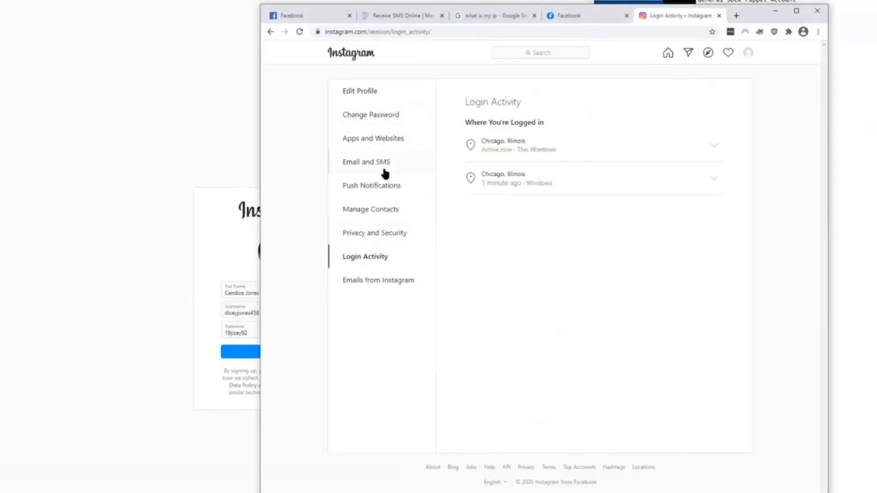
pyautogui.click(374, 191)
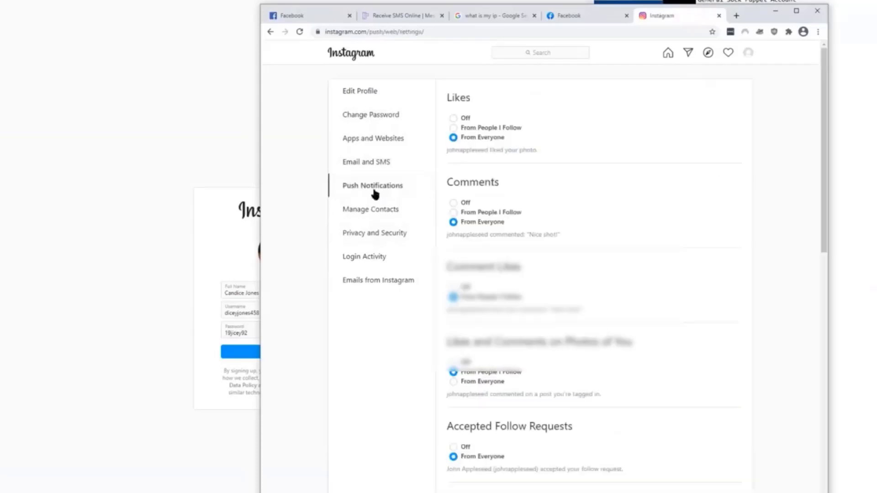
pyautogui.click(374, 161)
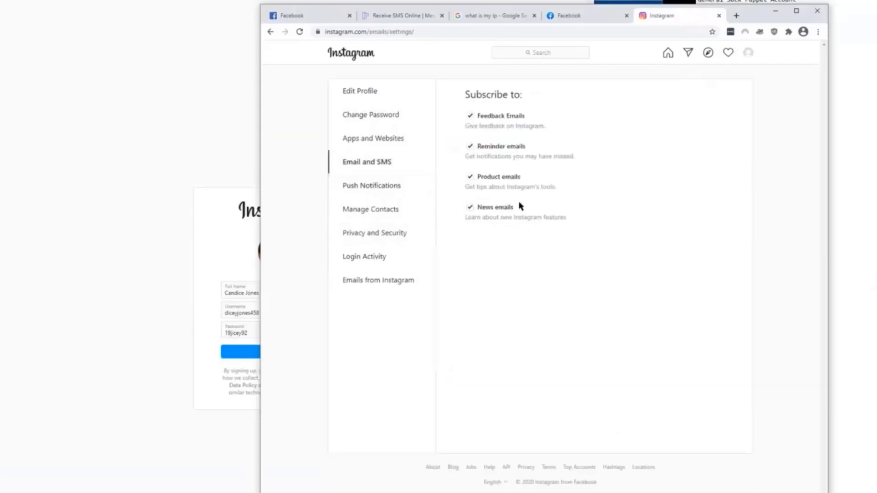
pyautogui.click(371, 120)
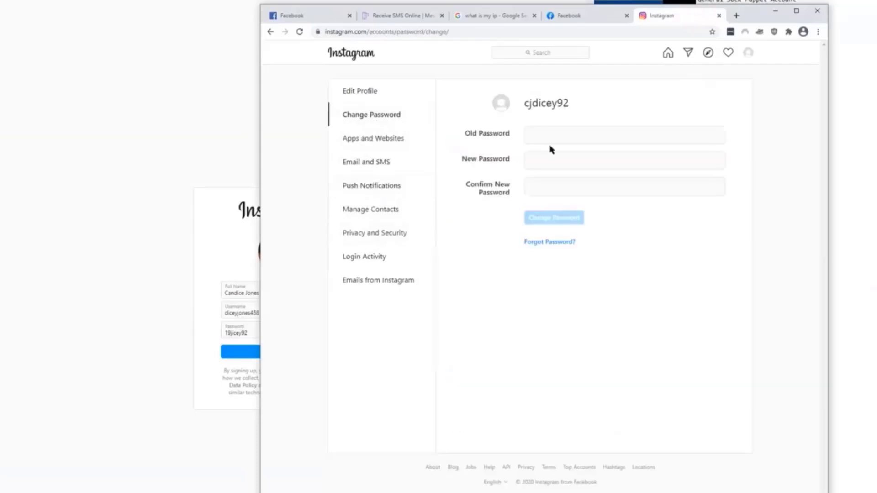
pyautogui.click(365, 90)
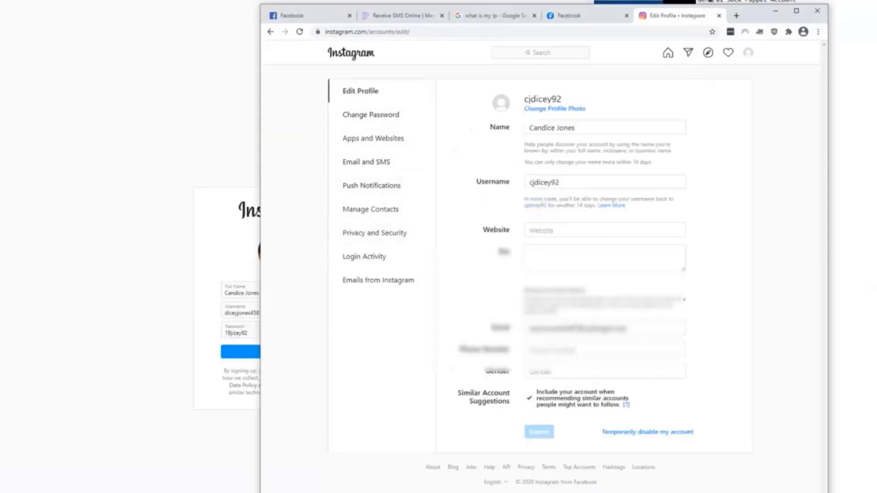
pyautogui.click(749, 55)
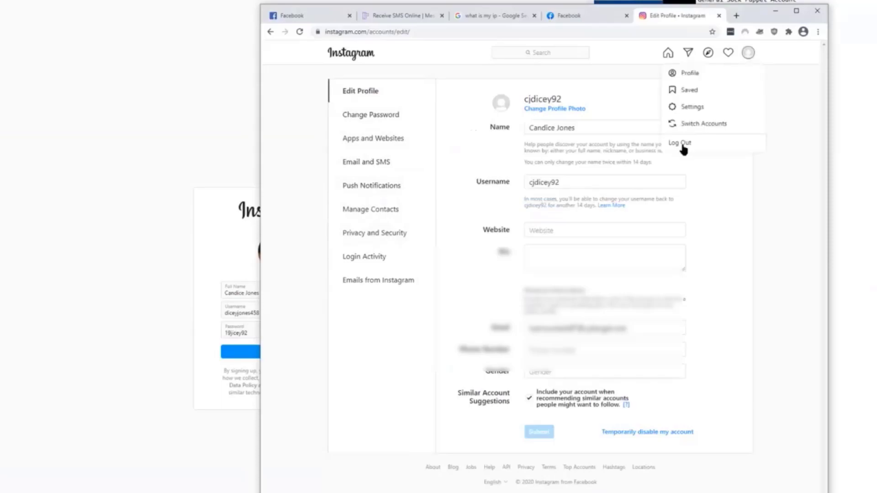
pyautogui.click(749, 143)
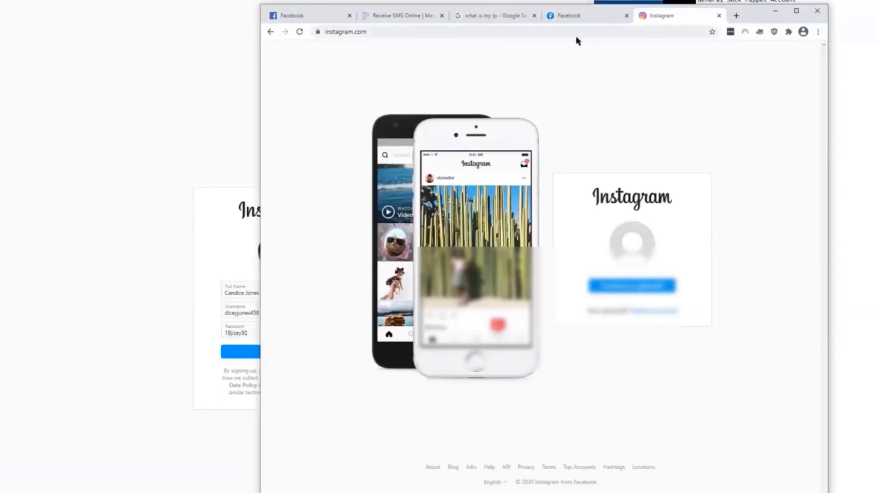
# Search Google for twitter in a new tab and open the twitter.com result
pyautogui.click(736, 16)
pyautogui.write('tw')
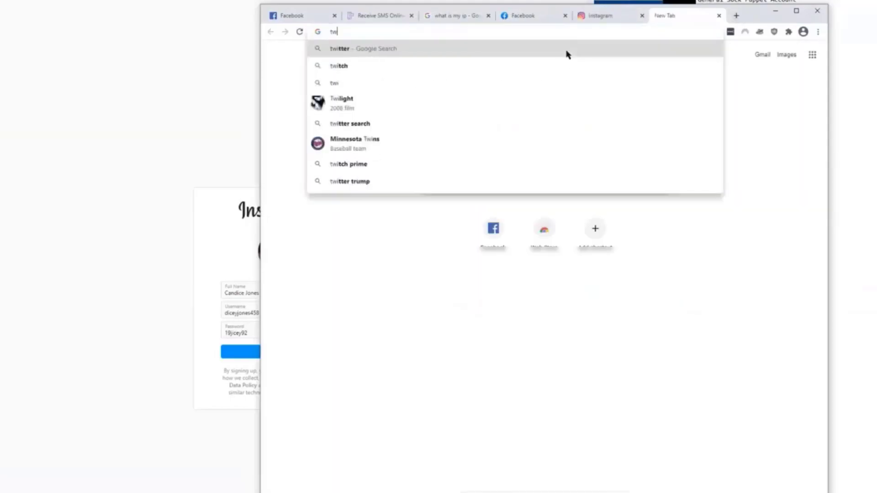
pyautogui.write('itter')
pyautogui.press('Return')
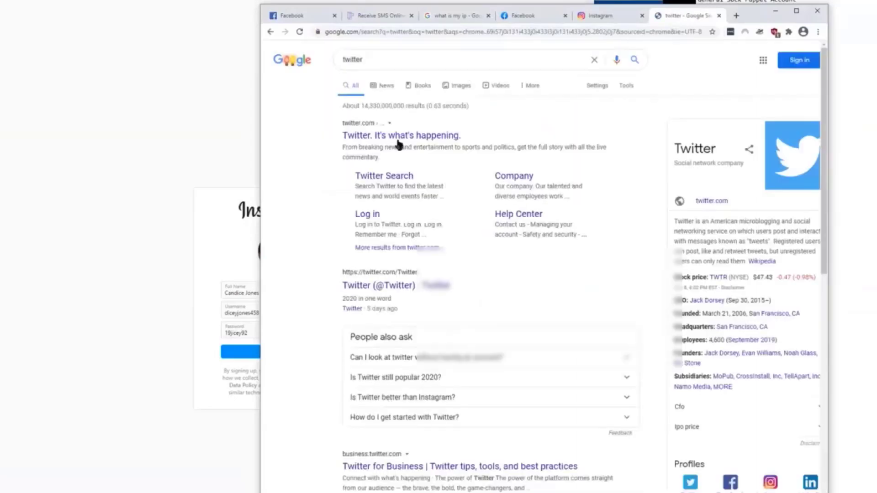
pyautogui.click(398, 137)
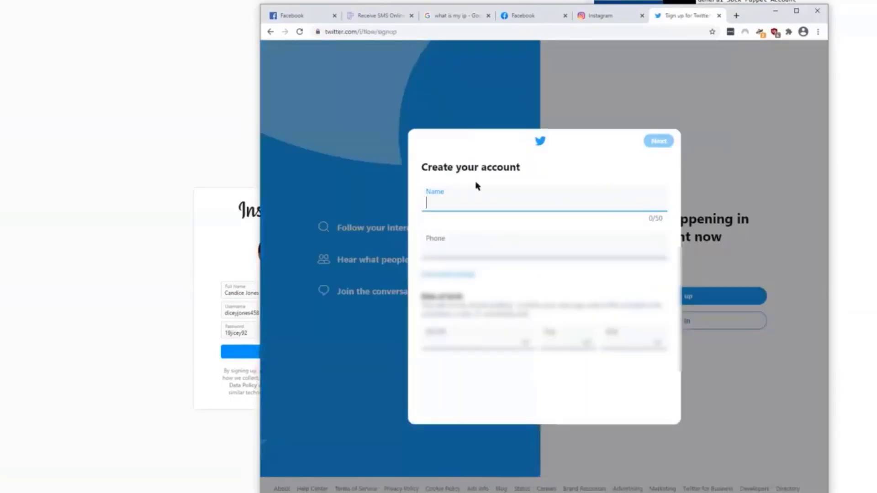
# Enter the persona's full name and switch to e-mail sign-up, pasting the e-mail from the notes
pyautogui.click(436, 274)
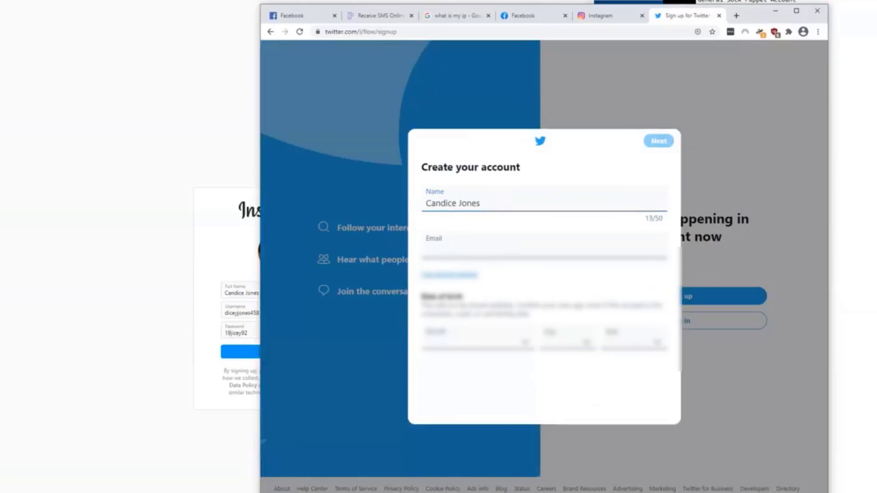
pyautogui.click(831, 306)
pyautogui.moveTo(818, 304); pyautogui.dragTo(667, 301)
pyautogui.hotkey('ctrl', 'c')
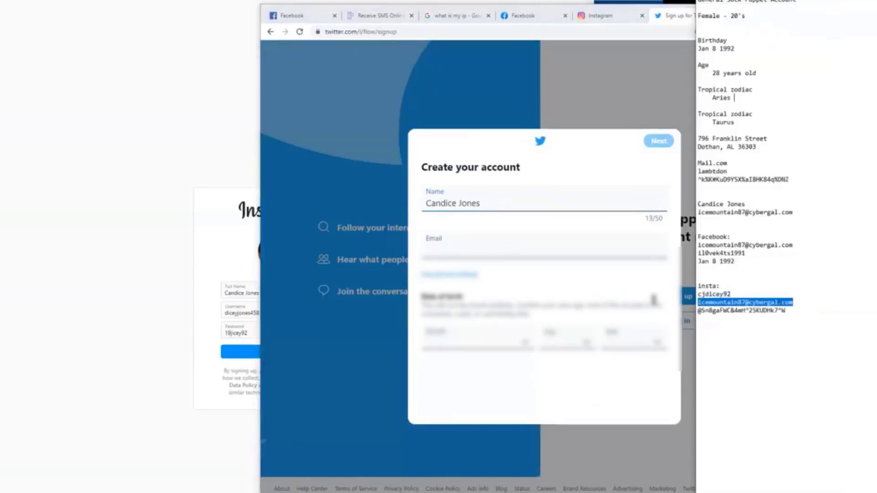
pyautogui.click(464, 251)
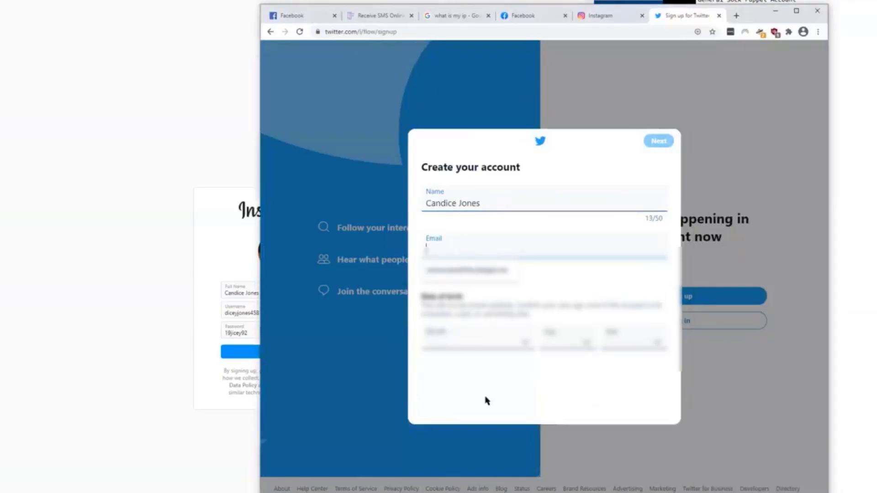
pyautogui.hotkey('ctrl', 'v')
pyautogui.click(486, 342)
# Choose the birth month, day and year 1992, then continue to the review step
pyautogui.click(749, 244)
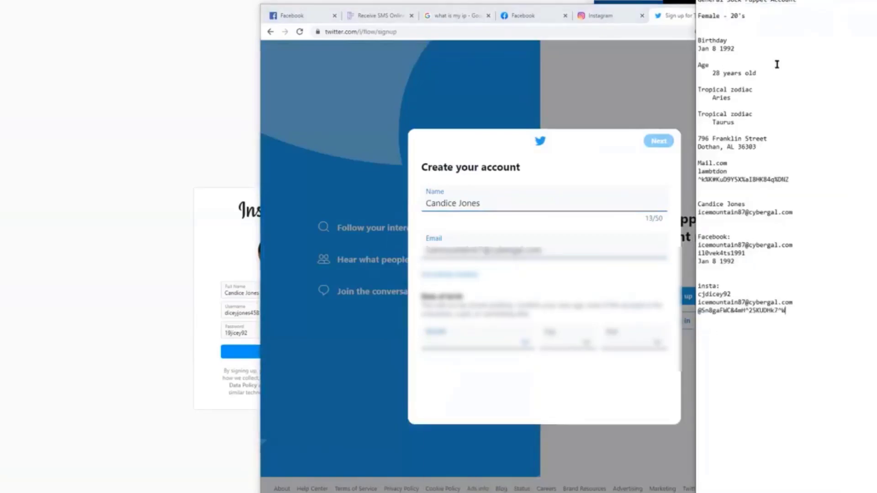
pyautogui.click(495, 345)
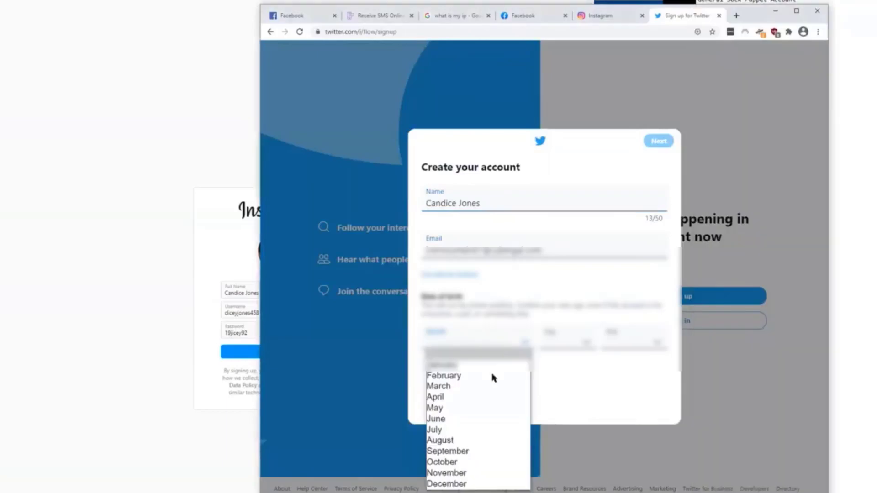
pyautogui.click(503, 364)
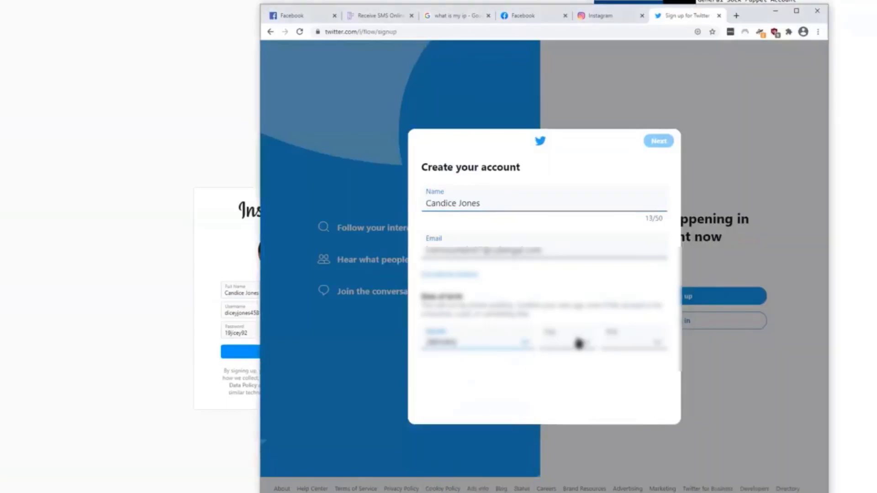
pyautogui.click(576, 344)
pyautogui.click(562, 190)
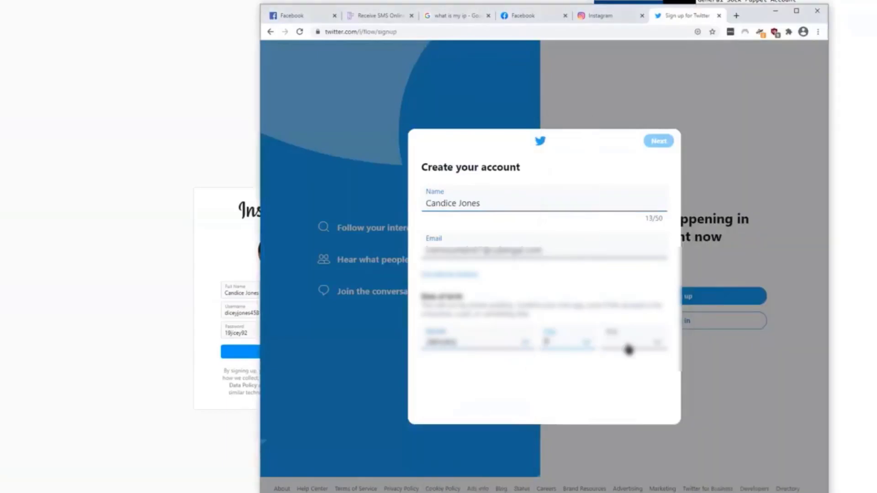
pyautogui.click(629, 343)
pyautogui.scroll(-18, 626, 170)
pyautogui.scroll(4, 637, 256)
pyautogui.scroll(19, 635, 247)
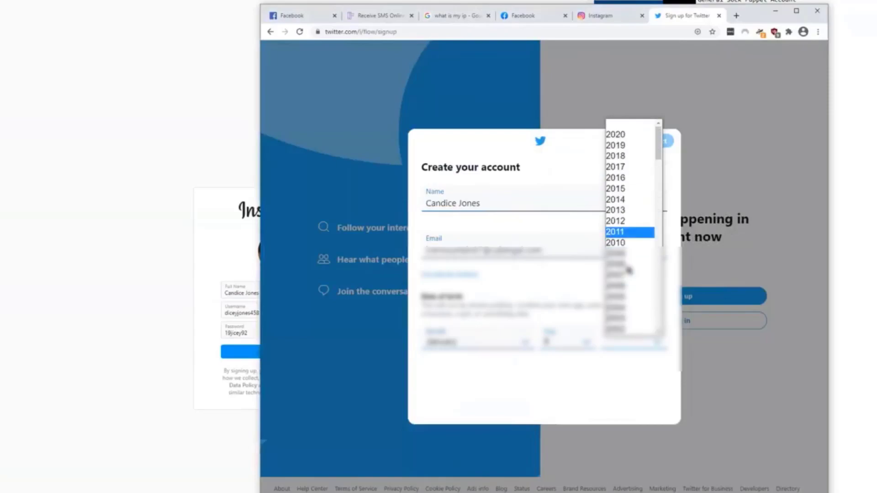
pyautogui.scroll(-8, 632, 274)
pyautogui.press('Up')
pyautogui.press('Up')
pyautogui.press('Up')
pyautogui.press('Up')
pyautogui.press('Up')
pyautogui.press('Up')
pyautogui.press('Up')
pyautogui.press('Up')
pyautogui.press('Up')
pyautogui.press('Up')
pyautogui.press('Up')
pyautogui.press('Up')
pyautogui.press('Up')
pyautogui.press('Up')
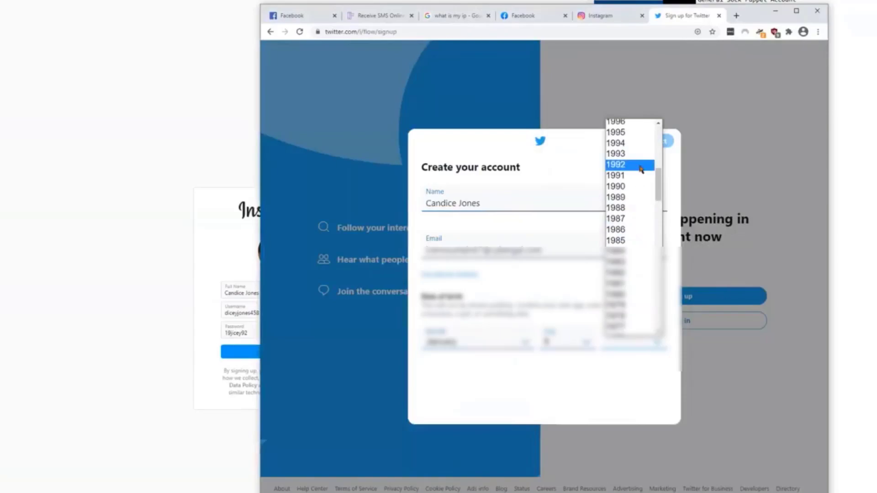
pyautogui.press('Return')
pyautogui.click(663, 142)
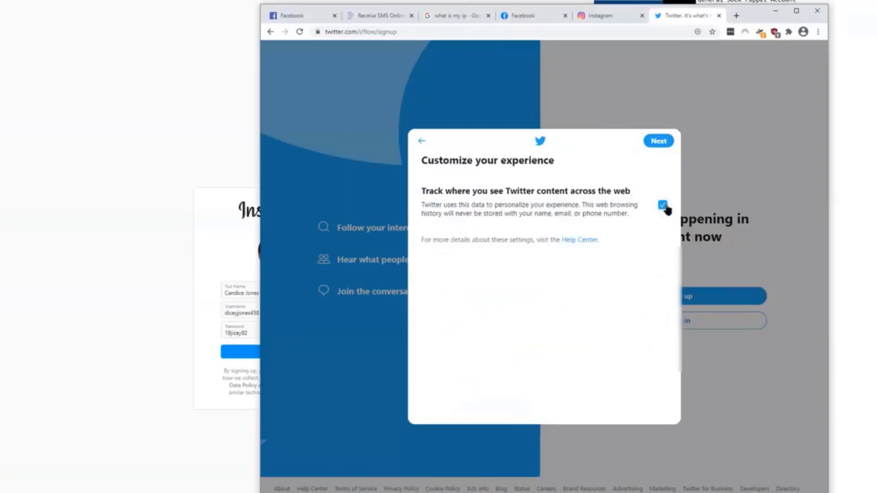
pyautogui.click(655, 143)
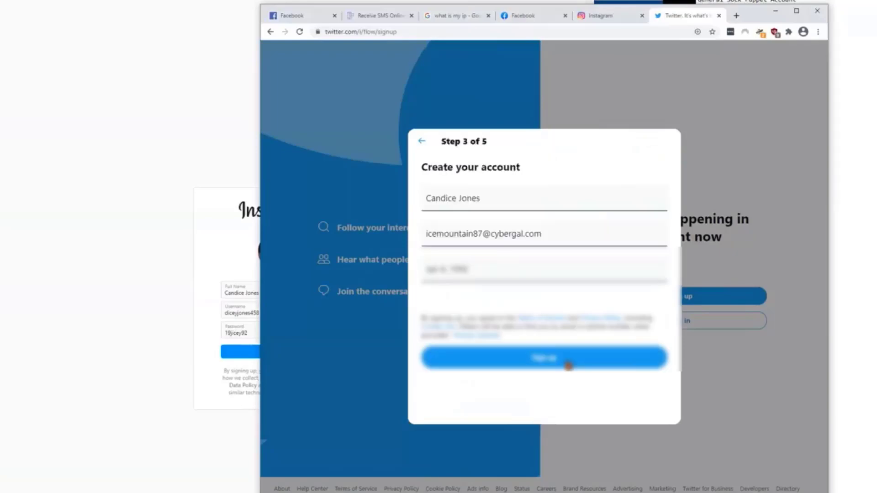
# Submit the sign-up, read Twitter's code in the mail.com inbox, and start entering it
pyautogui.click(537, 359)
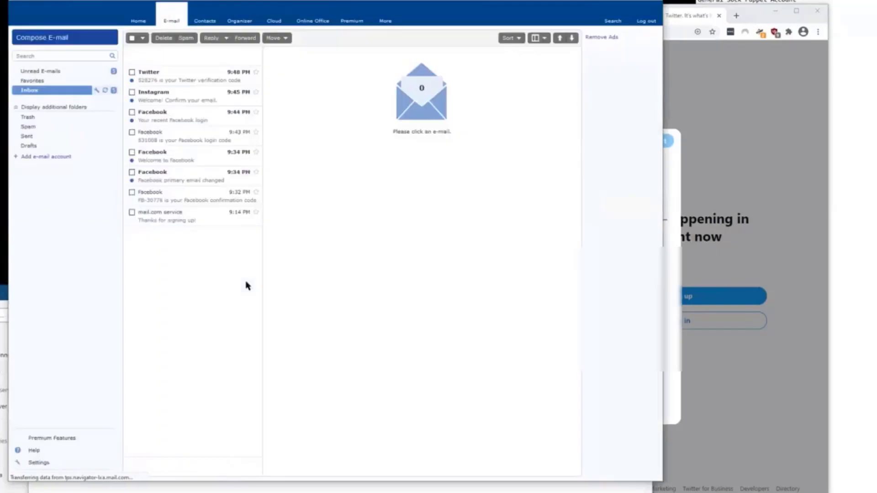
pyautogui.click(669, 203)
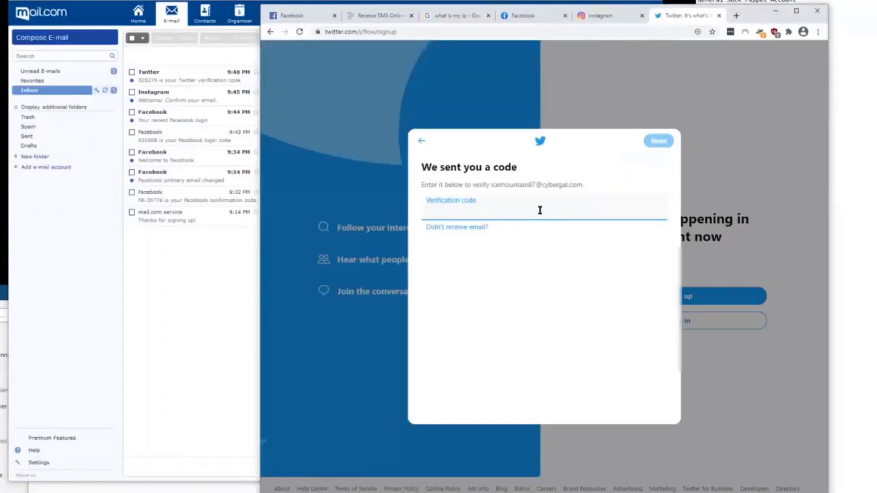
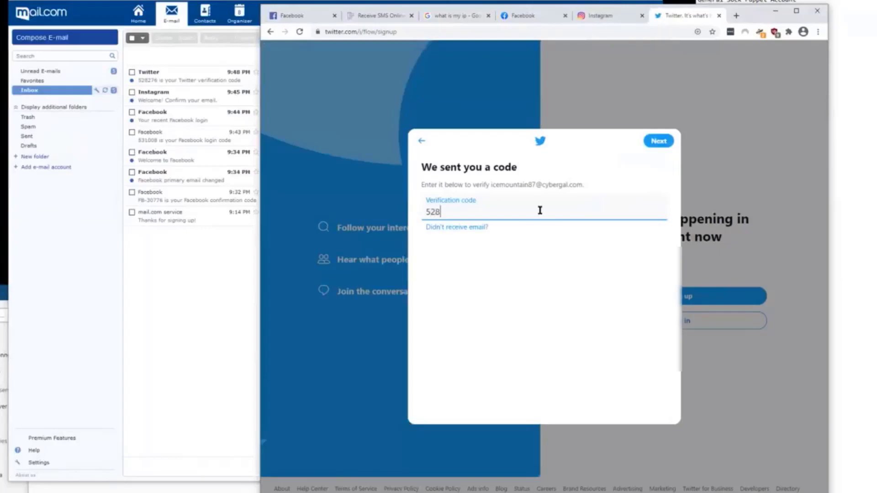